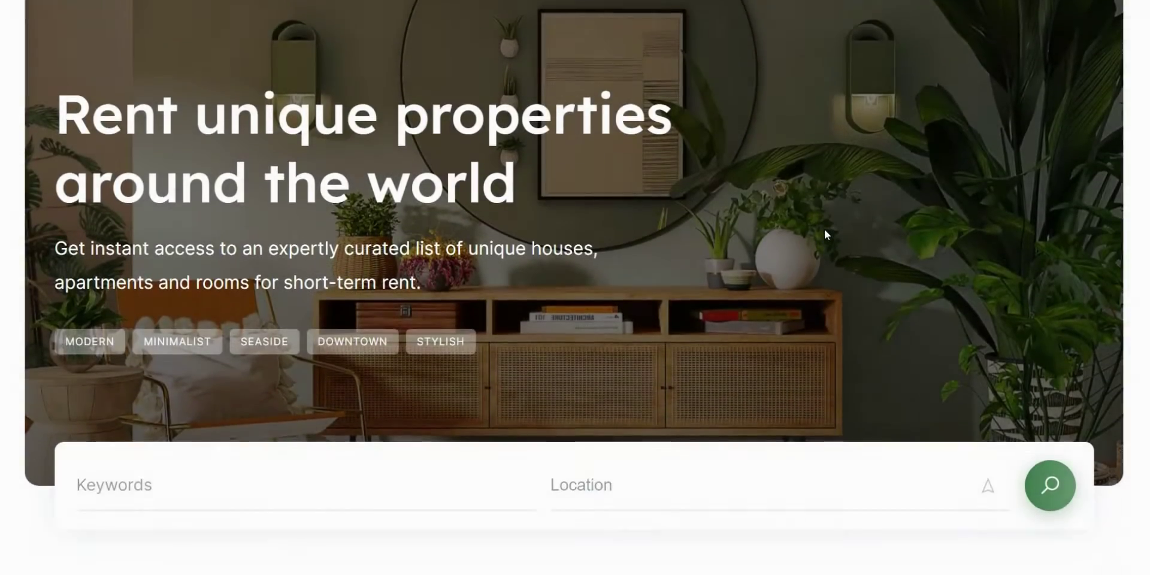
Step: Look through the rental site's home page, including its categories, getting-started steps and top properties
{"action": "scroll", "coordinate": [825, 234], "scroll_direction": "down", "scroll_amount": 5}
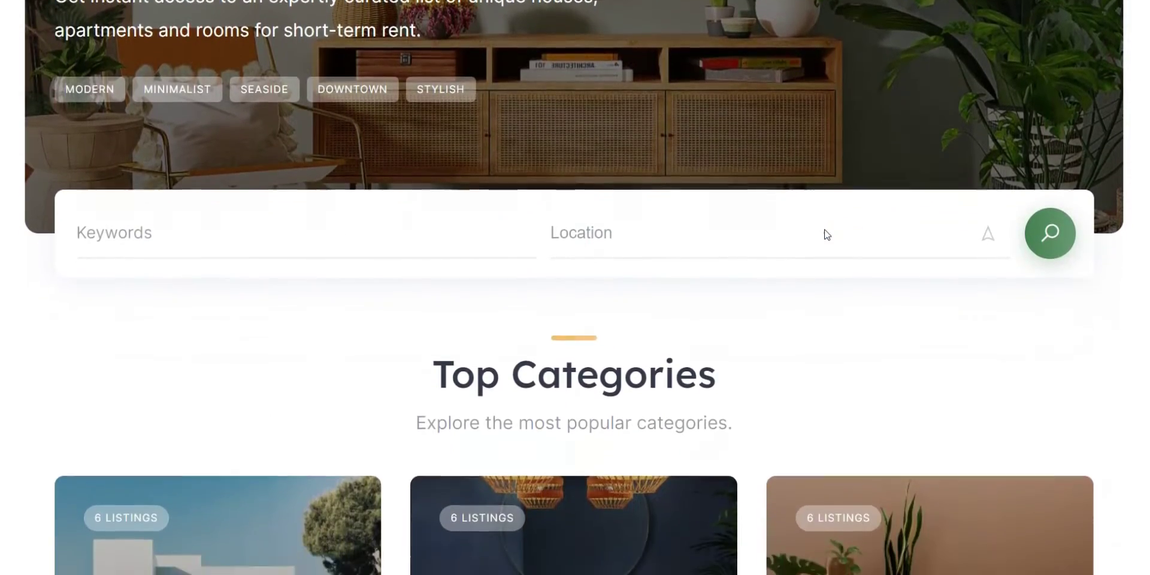
{"action": "scroll", "coordinate": [825, 234], "scroll_direction": "down", "scroll_amount": 8}
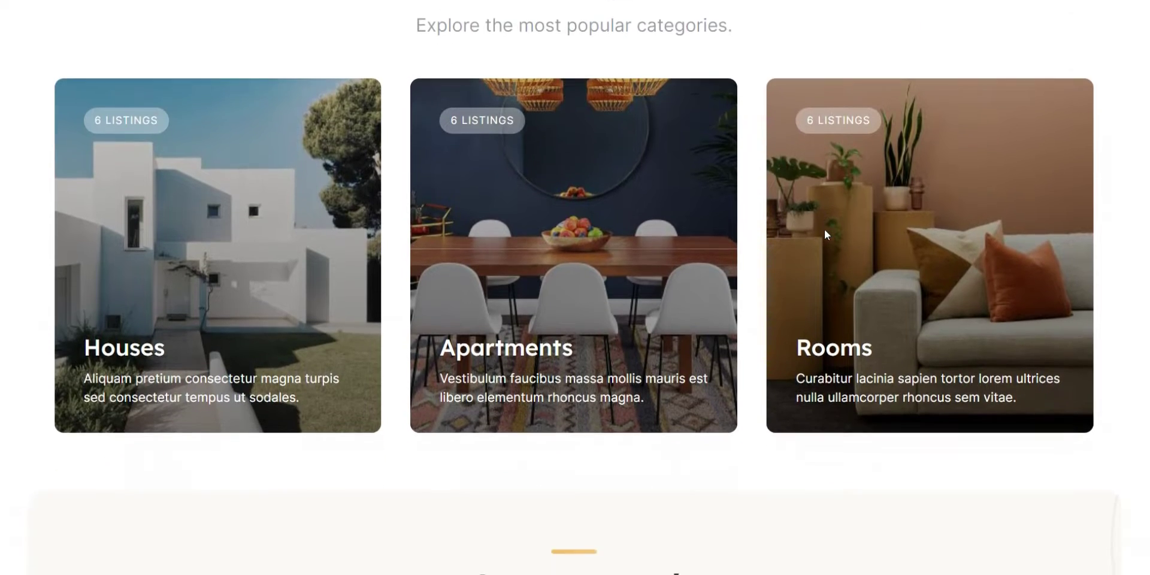
{"action": "scroll", "coordinate": [825, 234], "scroll_direction": "down", "scroll_amount": 7}
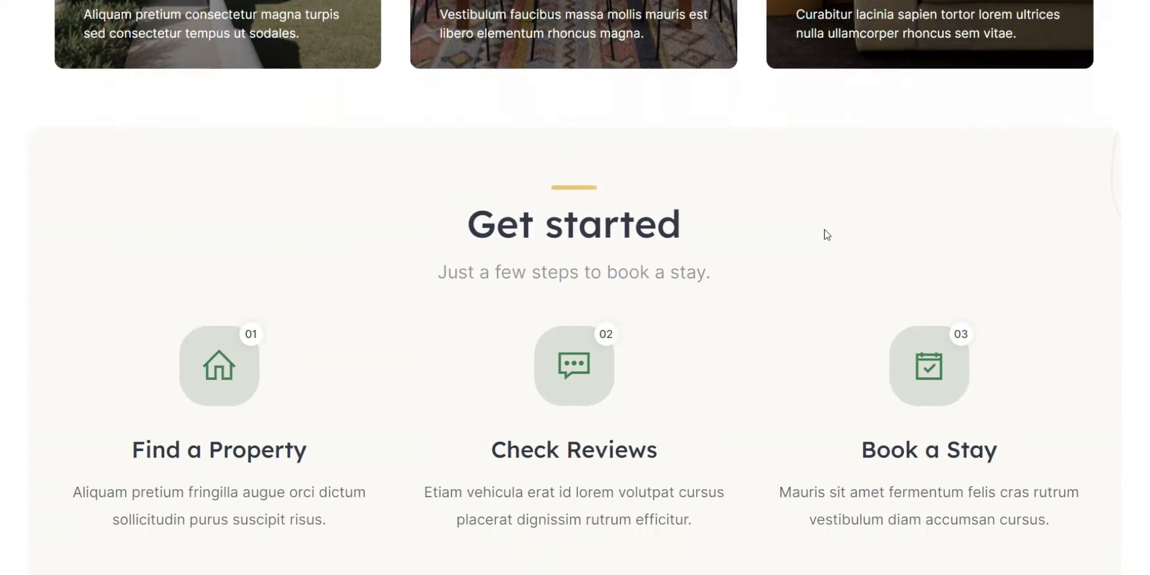
{"action": "scroll", "coordinate": [827, 234], "scroll_direction": "down", "scroll_amount": 7}
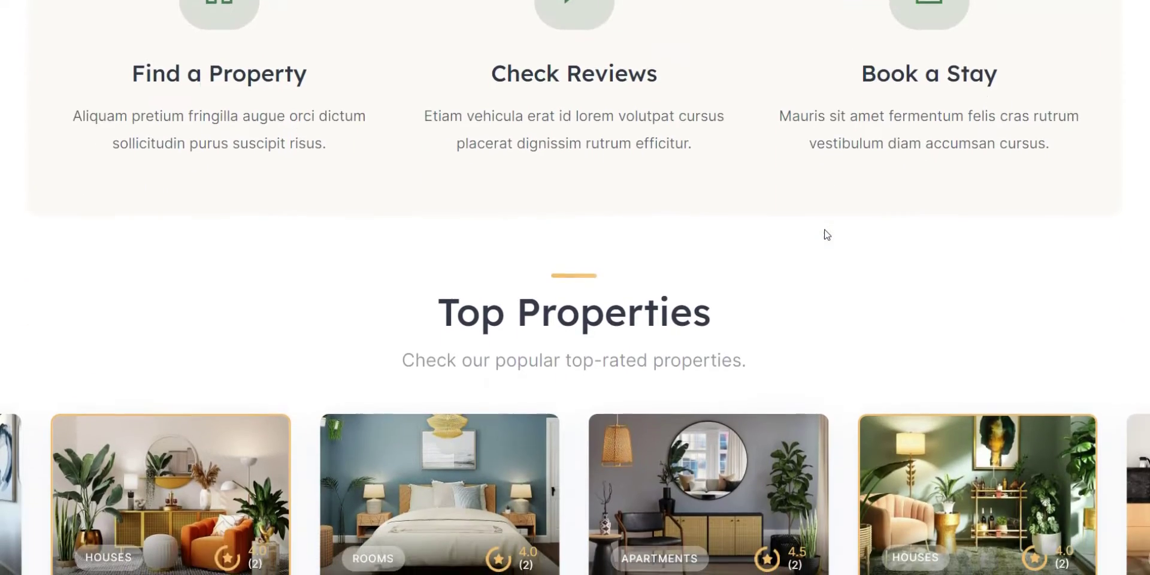
{"action": "scroll", "coordinate": [826, 235], "scroll_direction": "down", "scroll_amount": 7}
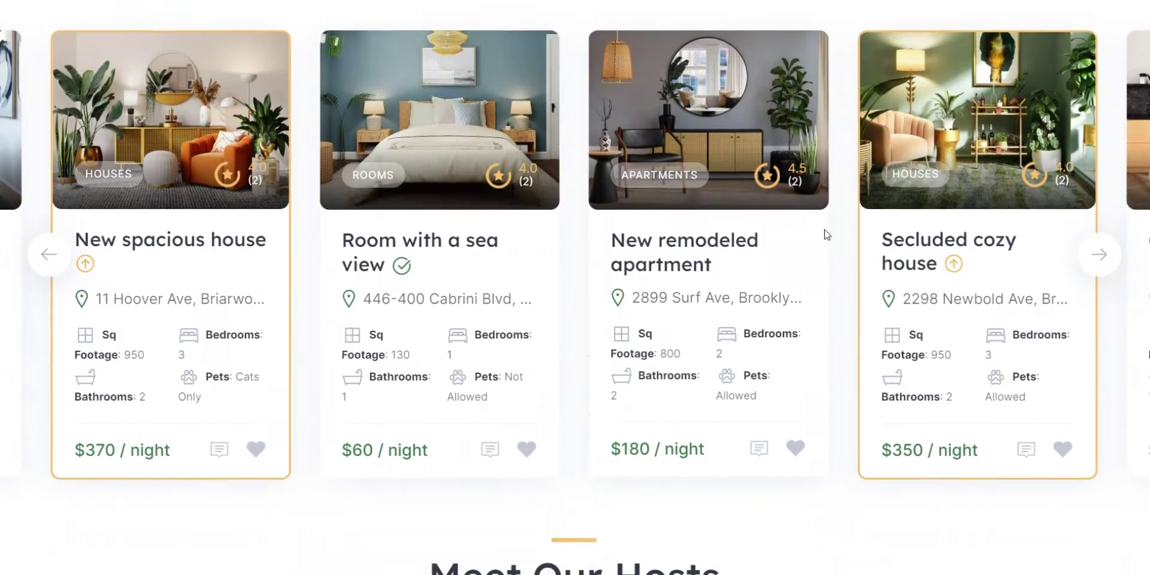
{"action": "scroll", "coordinate": [826, 234], "scroll_direction": "down", "scroll_amount": 4}
{"action": "scroll", "coordinate": [826, 235], "scroll_direction": "down", "scroll_amount": 5}
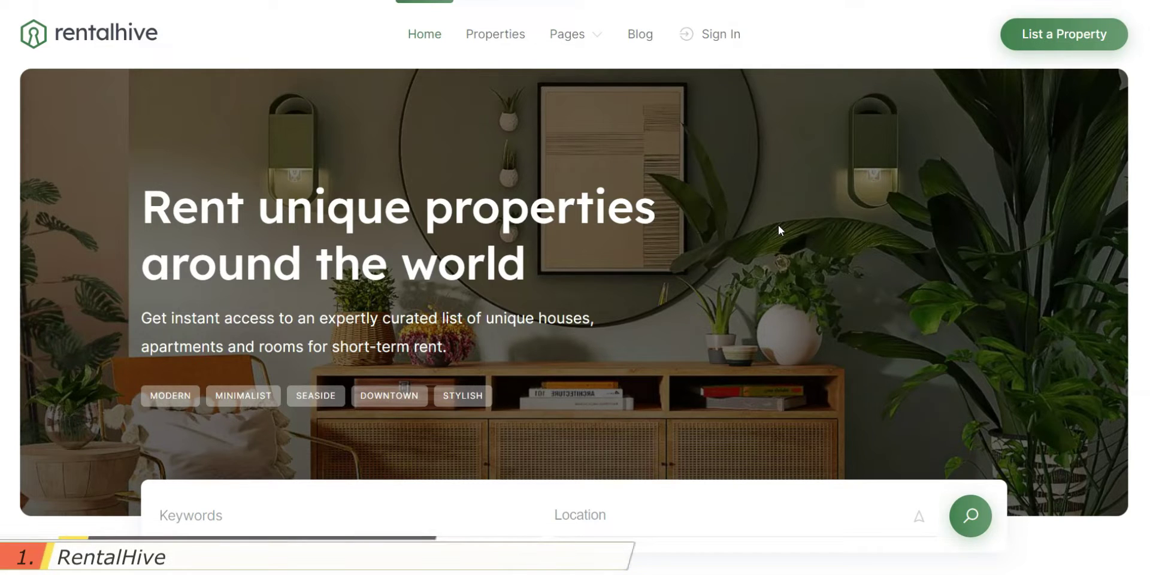
{"action": "scroll", "coordinate": [778, 226], "scroll_direction": "down", "scroll_amount": 4}
{"action": "scroll", "coordinate": [778, 224], "scroll_direction": "down", "scroll_amount": 6}
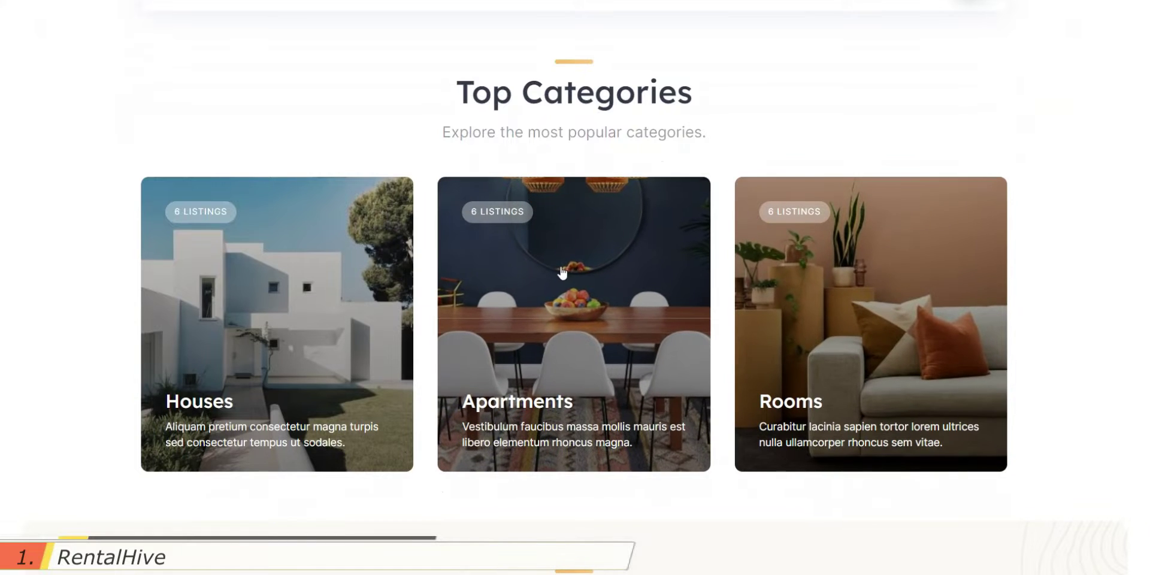
Step: Open the Houses category and look through its filters and property listings
{"action": "left_click", "coordinate": [286, 308]}
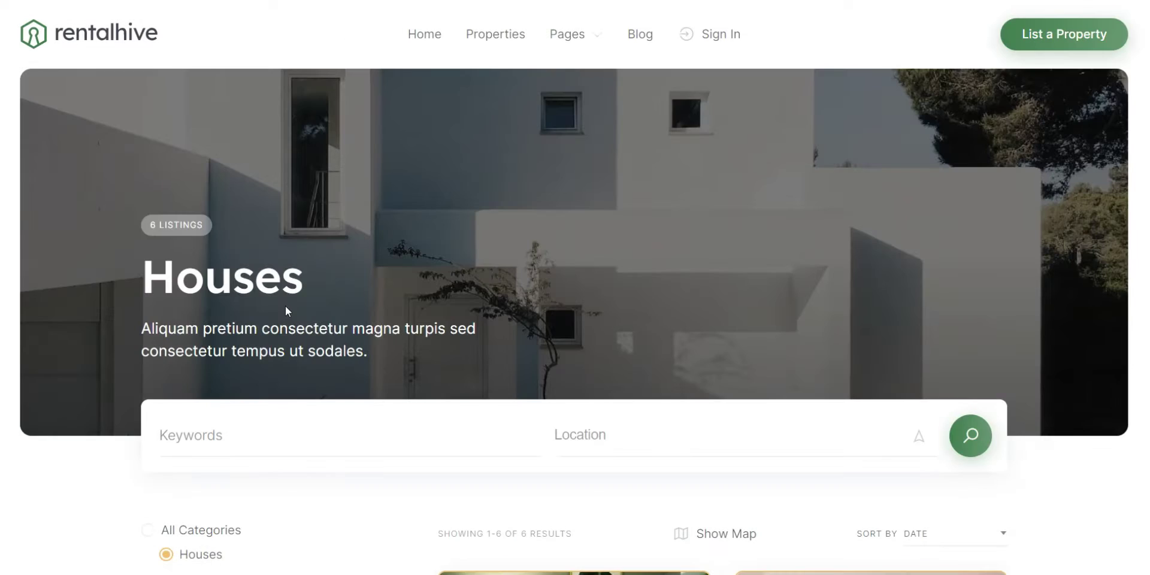
{"action": "scroll", "coordinate": [286, 309], "scroll_direction": "down", "scroll_amount": 3}
{"action": "scroll", "coordinate": [288, 311], "scroll_direction": "down", "scroll_amount": 5}
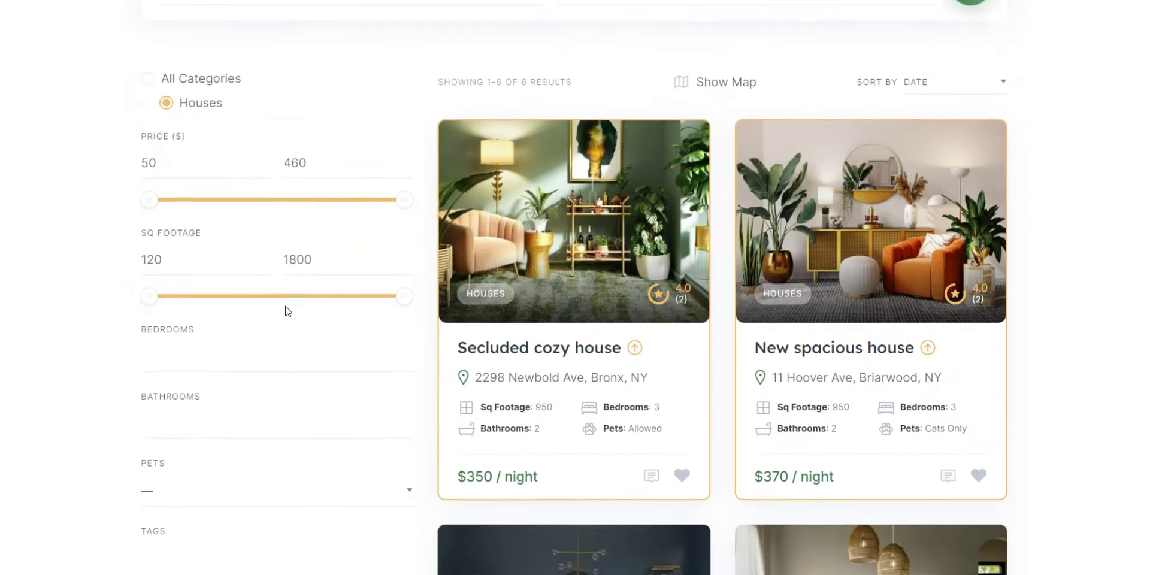
{"action": "scroll", "coordinate": [1079, 330], "scroll_direction": "down", "scroll_amount": 5}
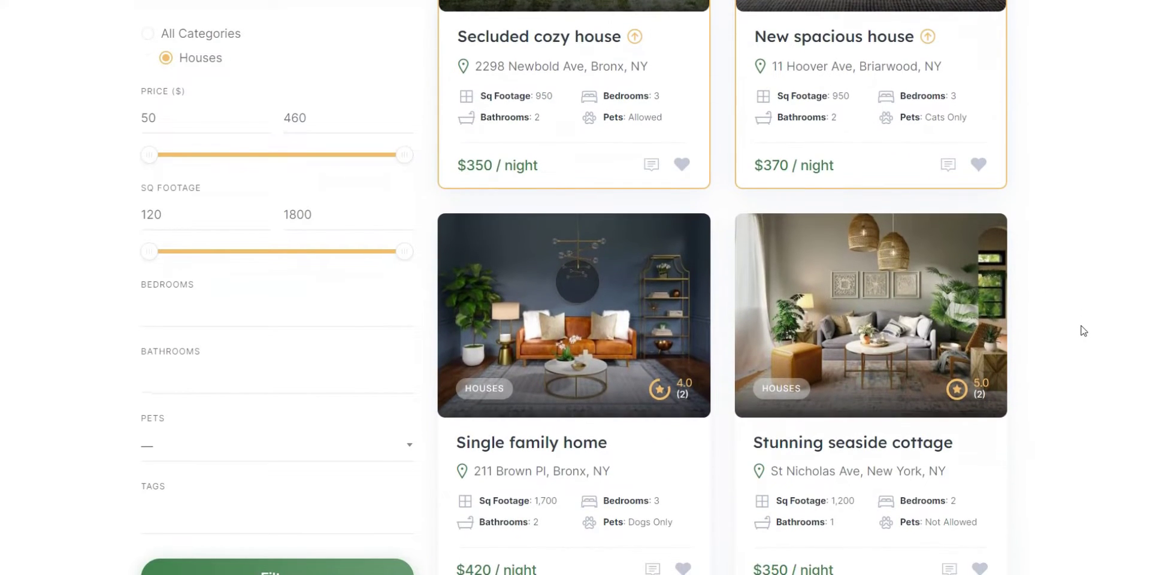
{"action": "scroll", "coordinate": [1084, 331], "scroll_direction": "down", "scroll_amount": 5}
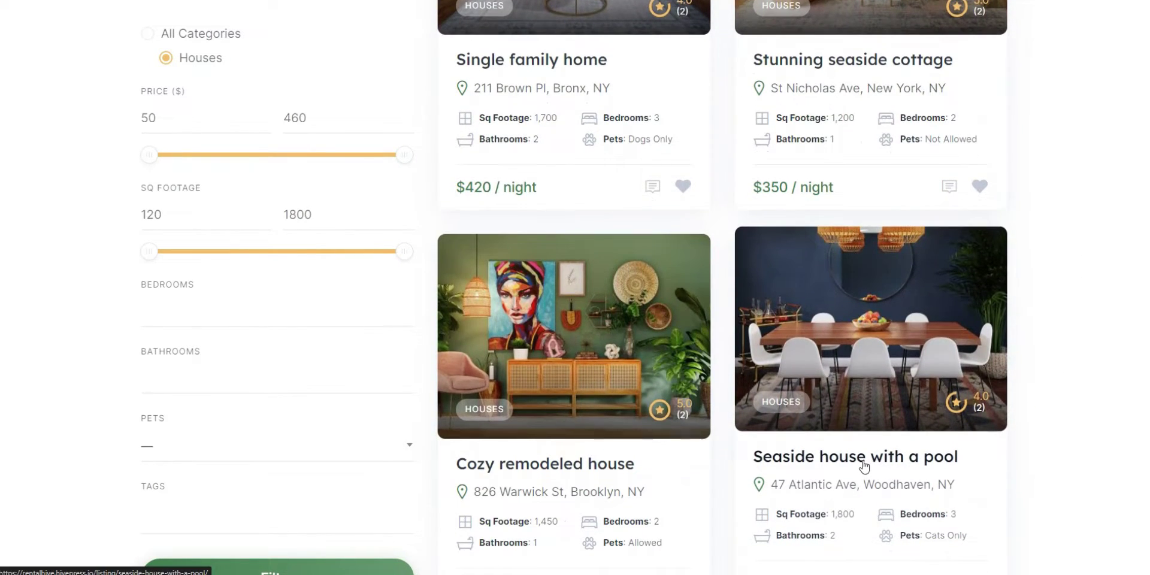
Step: Open the Seaside house with a pool listing and set its booking dates to 12/27/2023 to 12/30/2023
{"action": "left_click", "coordinate": [863, 466]}
{"action": "scroll", "coordinate": [824, 198], "scroll_direction": "down", "scroll_amount": 8}
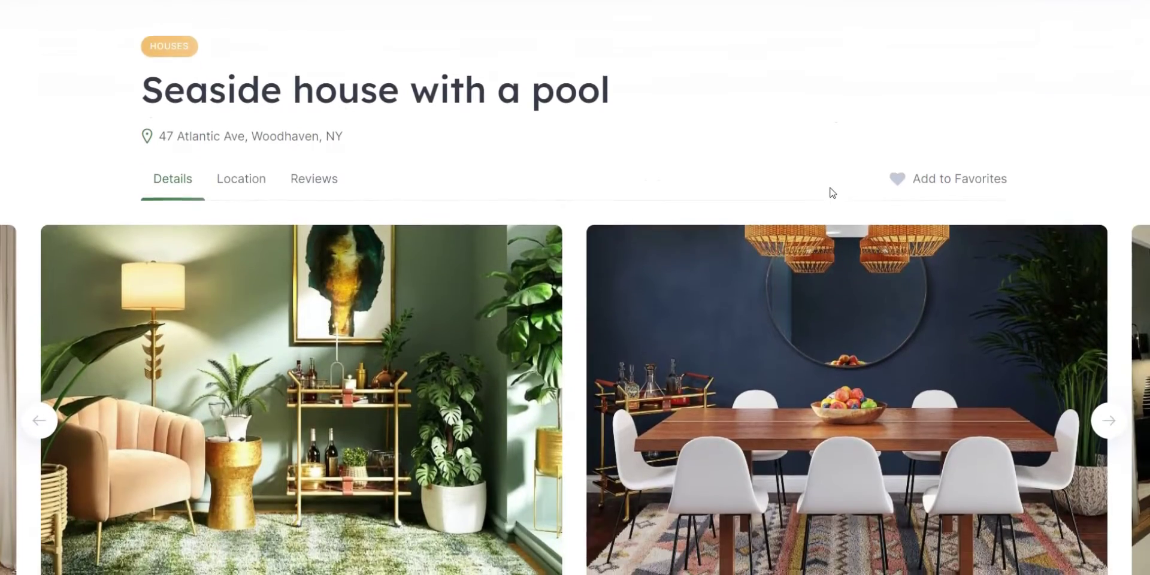
{"action": "scroll", "coordinate": [829, 188], "scroll_direction": "down", "scroll_amount": 3}
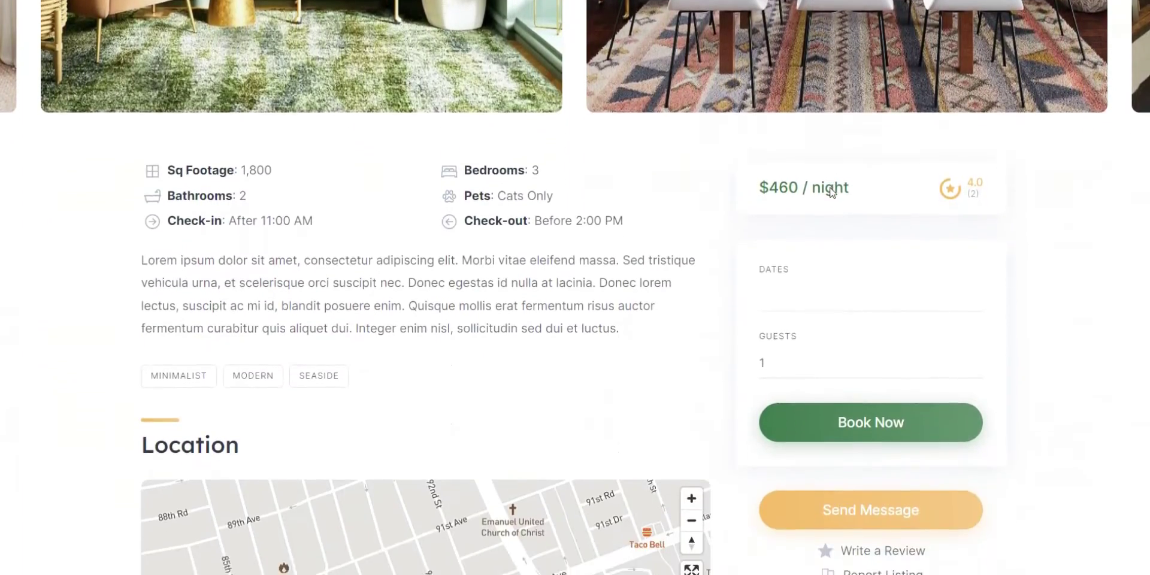
{"action": "left_click", "coordinate": [812, 250]}
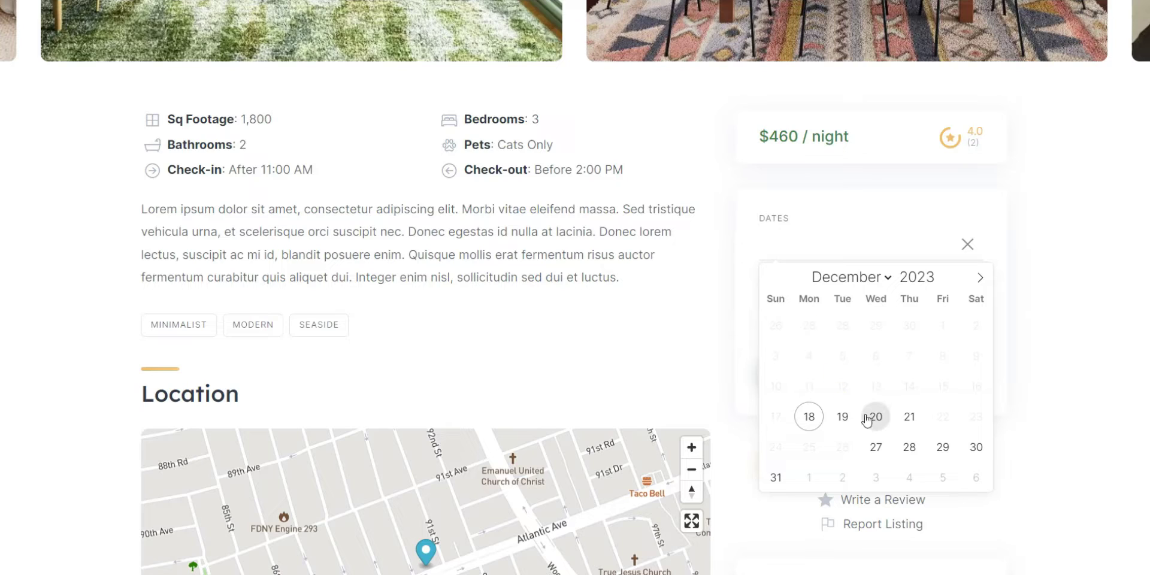
{"action": "left_click", "coordinate": [976, 447]}
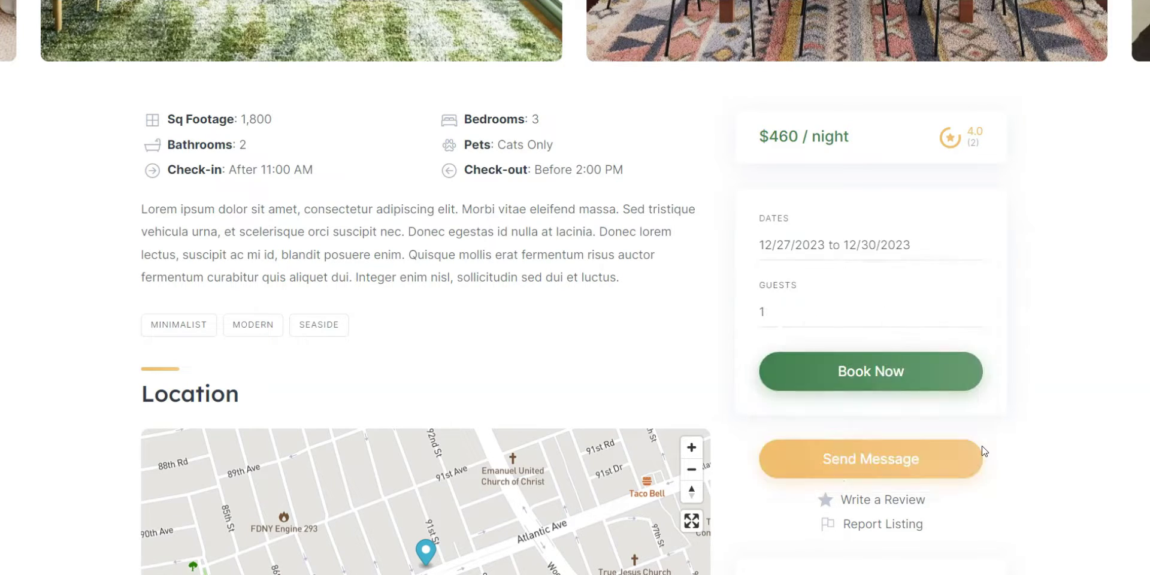
Step: Open the booking calendar of the Seaside house with a pool listing and view its weekly time slots
{"action": "scroll", "coordinate": [982, 451], "scroll_direction": "down", "scroll_amount": 1}
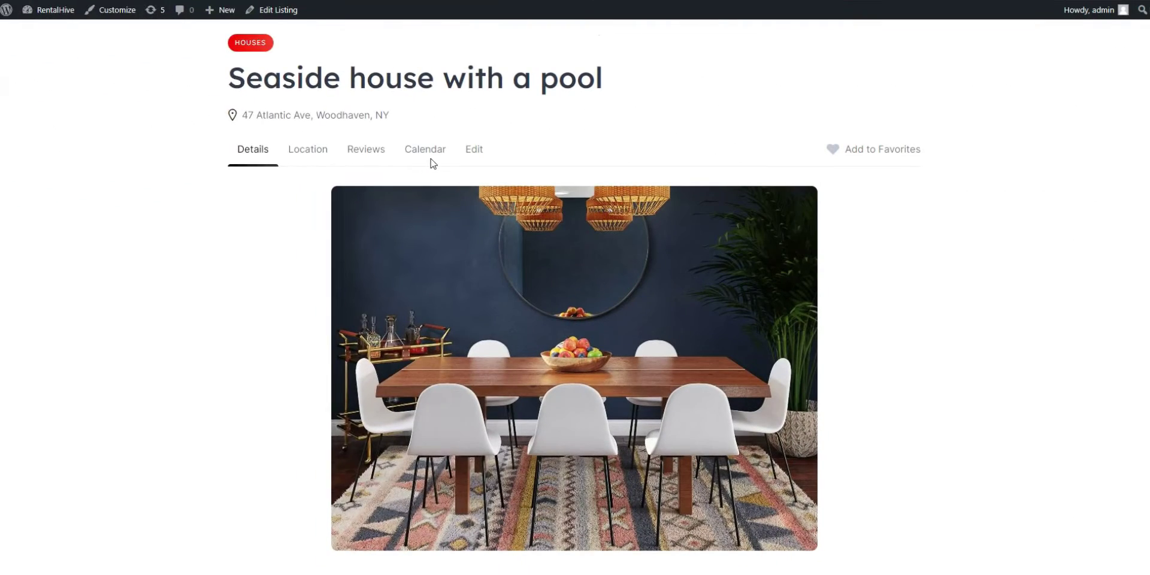
{"action": "left_click", "coordinate": [431, 161]}
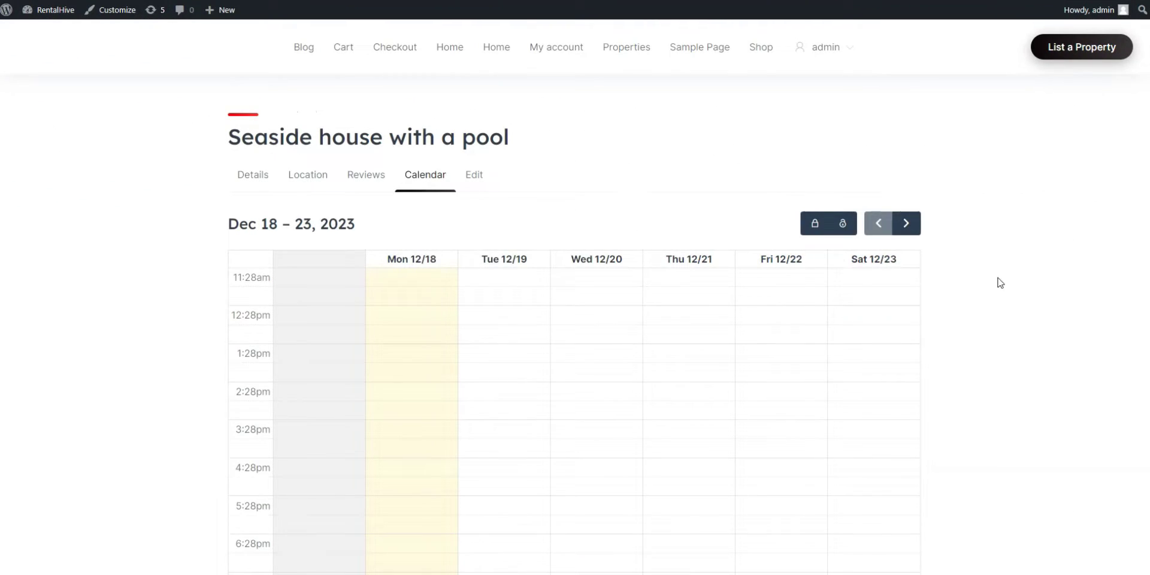
{"action": "scroll", "coordinate": [999, 282], "scroll_direction": "down", "scroll_amount": 3}
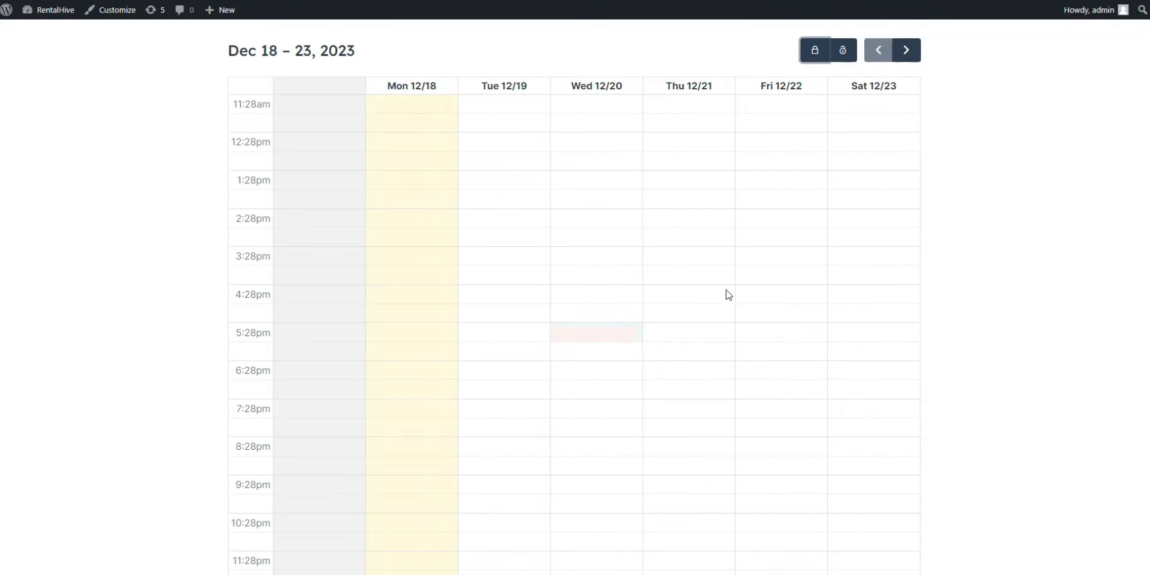
Step: Choose the Houses category for the new listing, title it Cozy House, and review the remaining detail fields
{"action": "left_click", "coordinate": [216, 183]}
{"action": "left_click", "coordinate": [216, 243]}
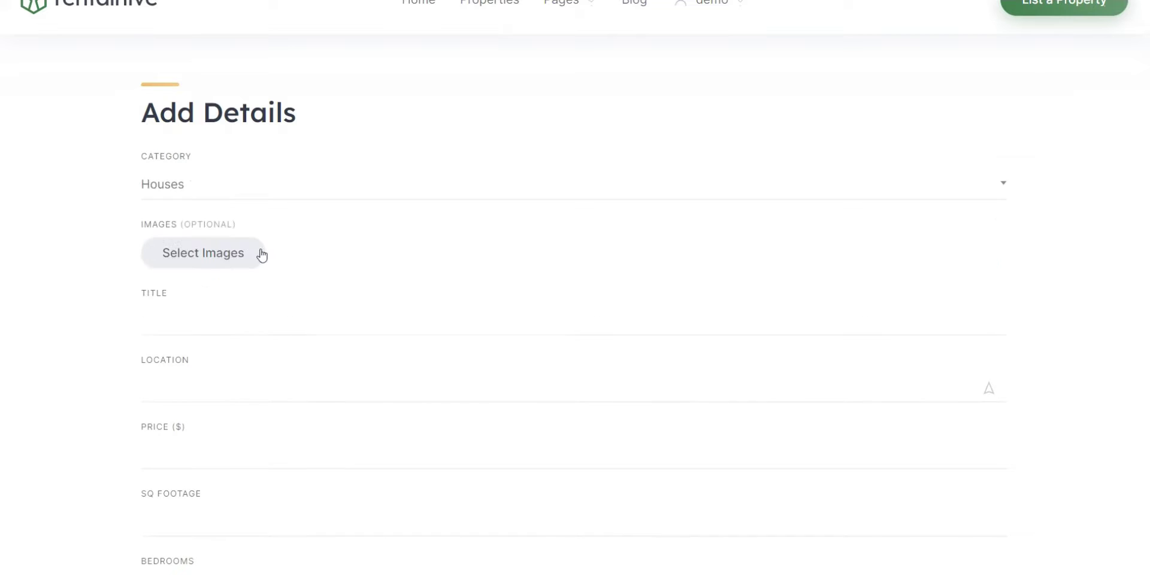
{"action": "scroll", "coordinate": [252, 256], "scroll_direction": "down", "scroll_amount": 2}
{"action": "left_click", "coordinate": [240, 195]}
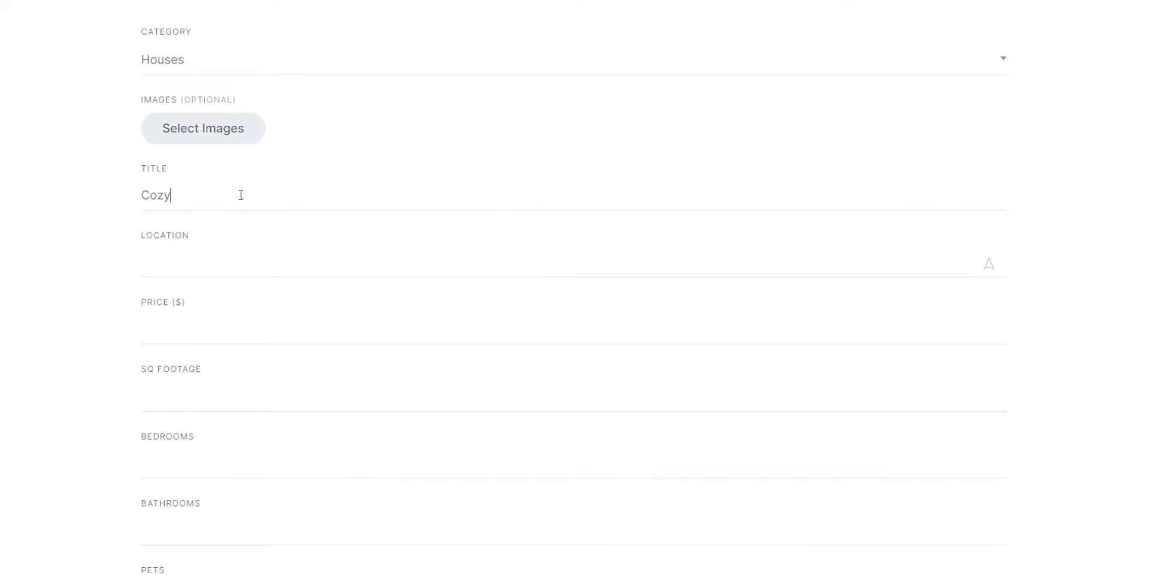
{"action": "scroll", "coordinate": [241, 195], "scroll_direction": "down", "scroll_amount": 4}
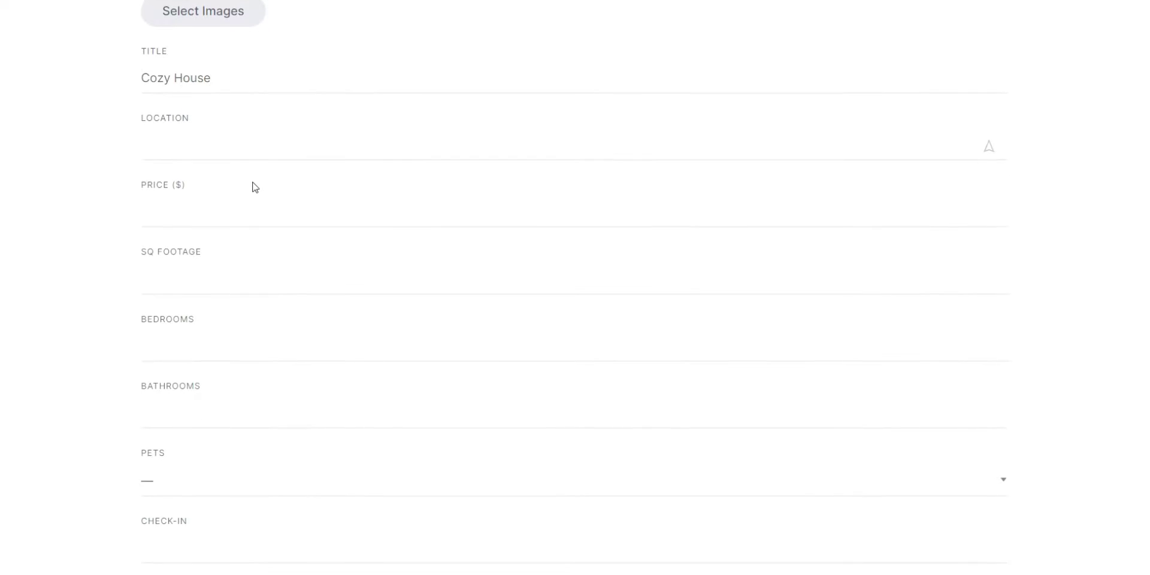
{"action": "scroll", "coordinate": [240, 210], "scroll_direction": "down", "scroll_amount": 10}
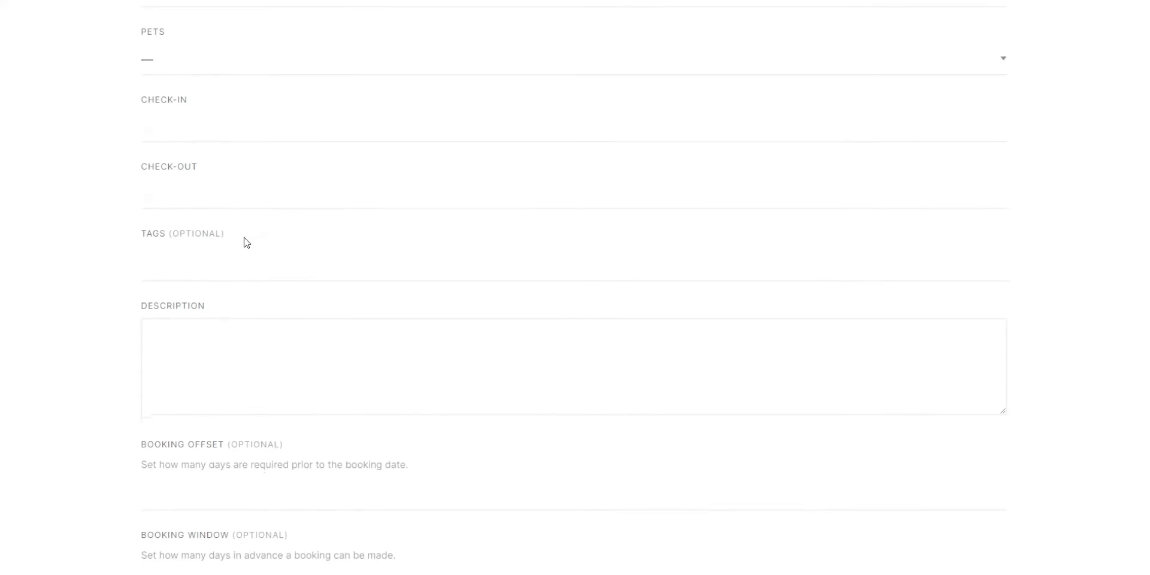
{"action": "scroll", "coordinate": [242, 245], "scroll_direction": "down", "scroll_amount": 5}
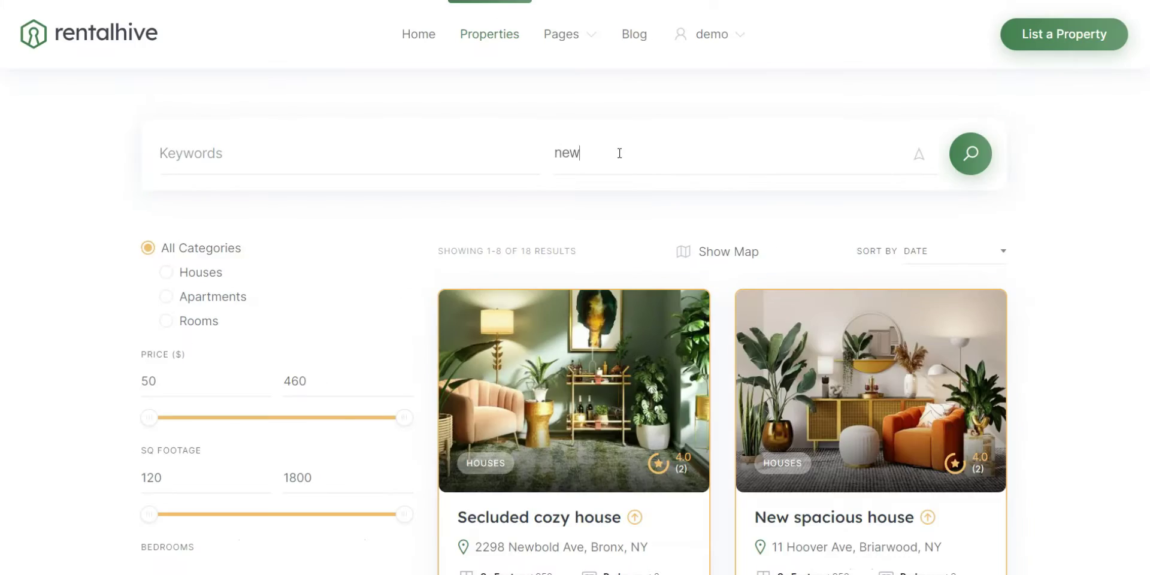
Step: Search properties in New York City, New York, United States and show the results on the map
{"action": "left_click", "coordinate": [632, 203]}
{"action": "left_click", "coordinate": [970, 155]}
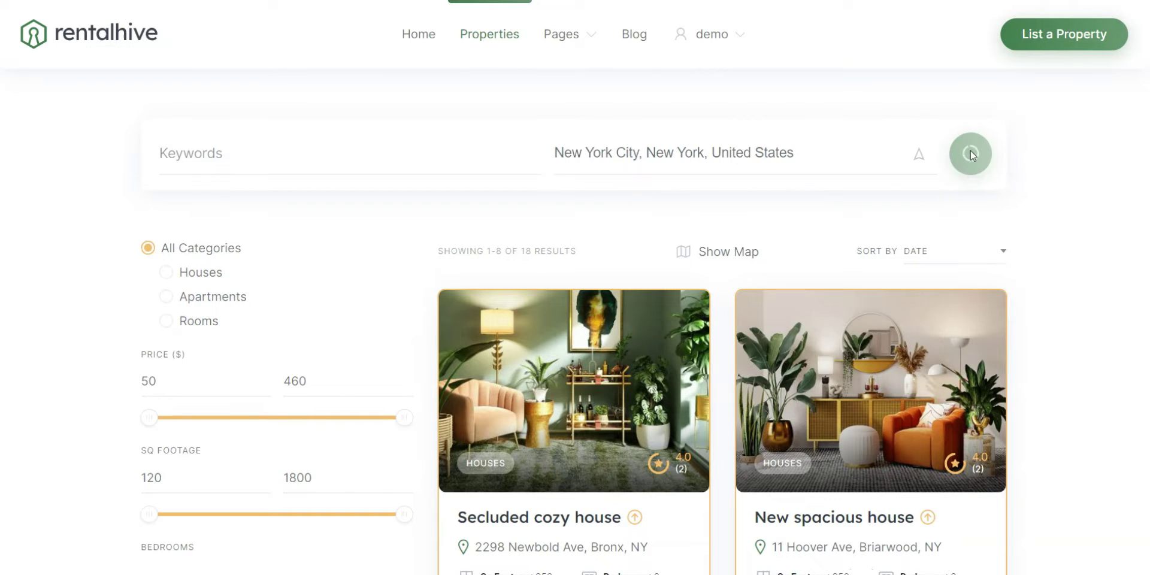
{"action": "left_click", "coordinate": [699, 254]}
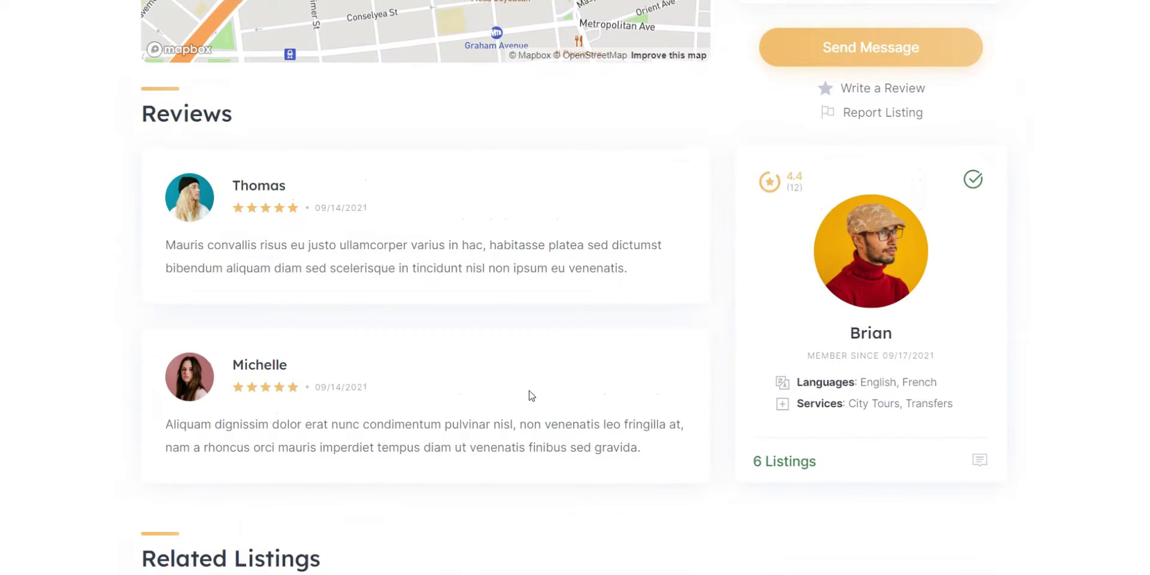
Step: Open a new message to the host of the $50 per night listing and enter "hey! please tel"
{"action": "scroll", "coordinate": [540, 399], "scroll_direction": "up", "scroll_amount": 5}
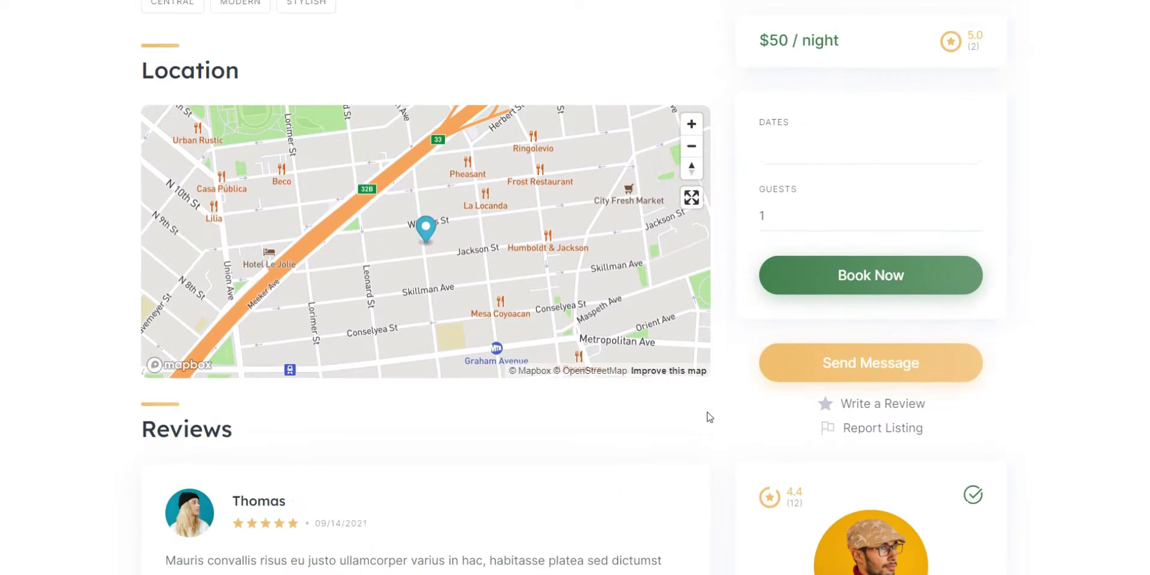
{"action": "left_click", "coordinate": [827, 374]}
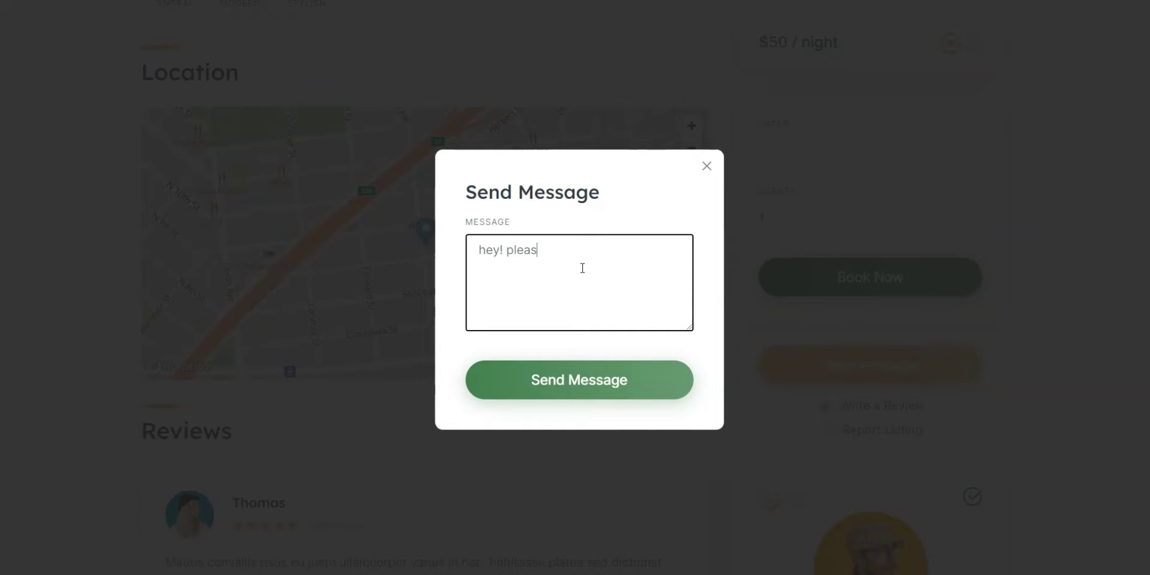
{"action": "type", "text": "hey! please tel"}
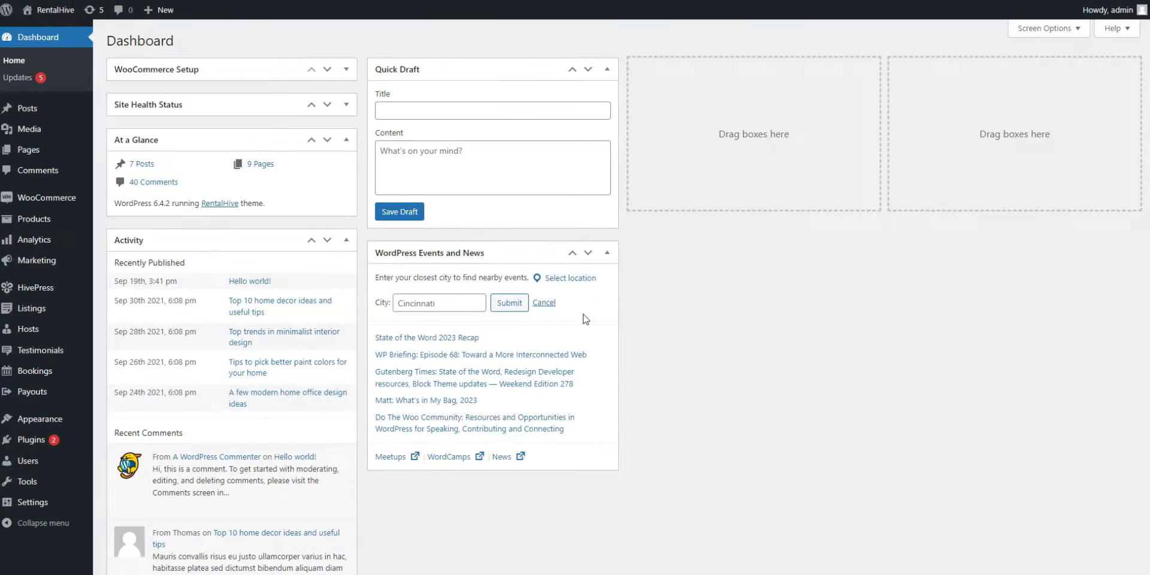
Step: Open the listing categories in the WordPress admin and examine the category form and existing categories
{"action": "mouse_move", "coordinate": [39, 316]}
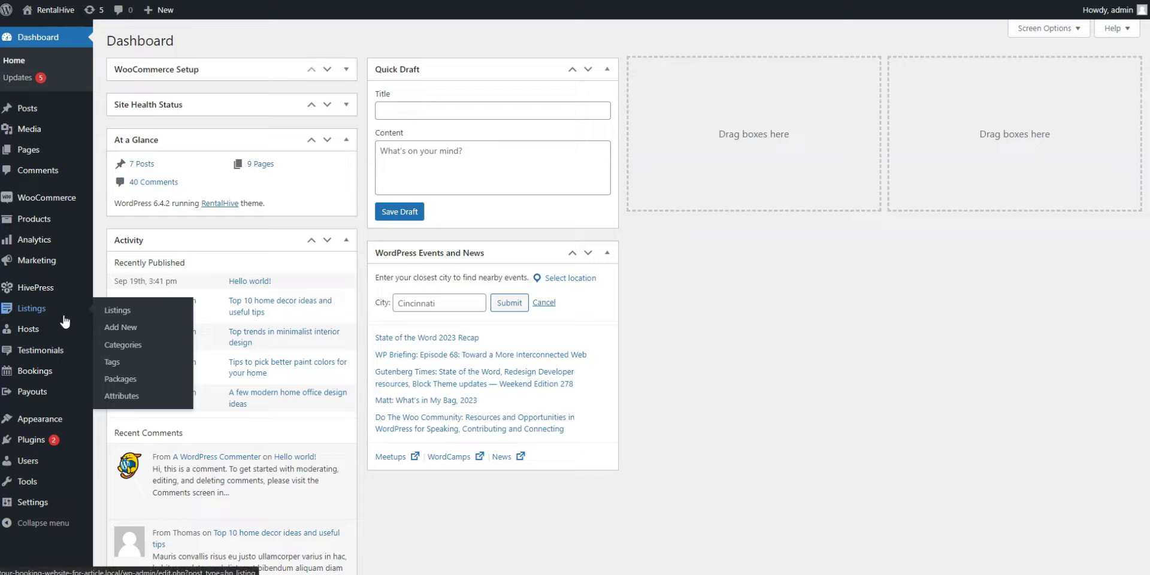
{"action": "left_click", "coordinate": [119, 345]}
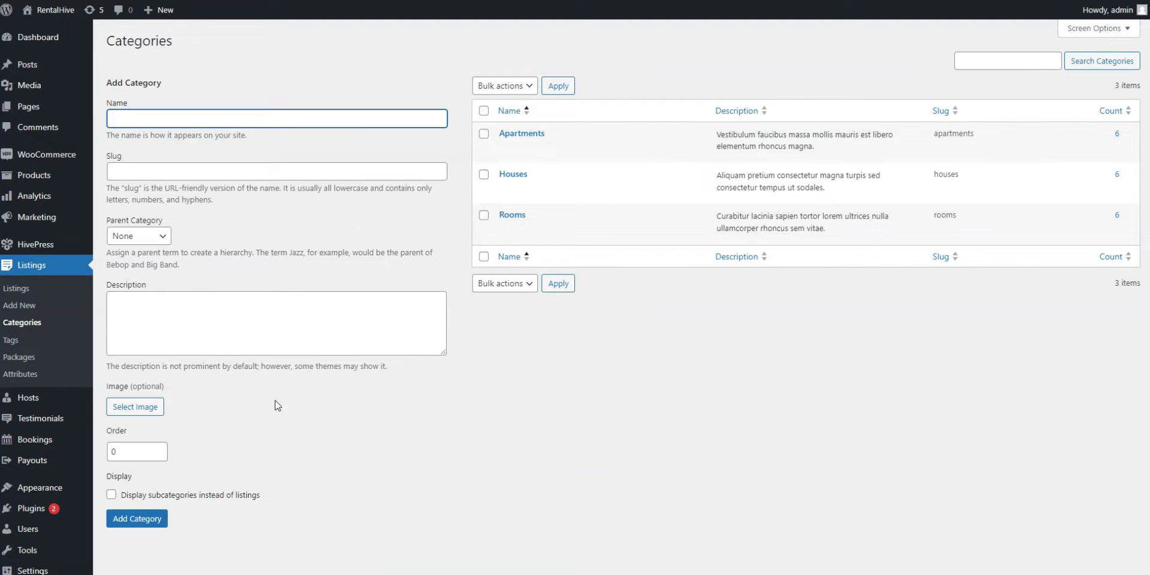
{"action": "scroll", "coordinate": [347, 416], "scroll_direction": "down", "scroll_amount": 1}
{"action": "scroll", "coordinate": [321, 416], "scroll_direction": "up", "scroll_amount": 1}
Step: Open the Price ($) listing attribute and examine its editing, search and display settings
{"action": "left_click", "coordinate": [23, 374]}
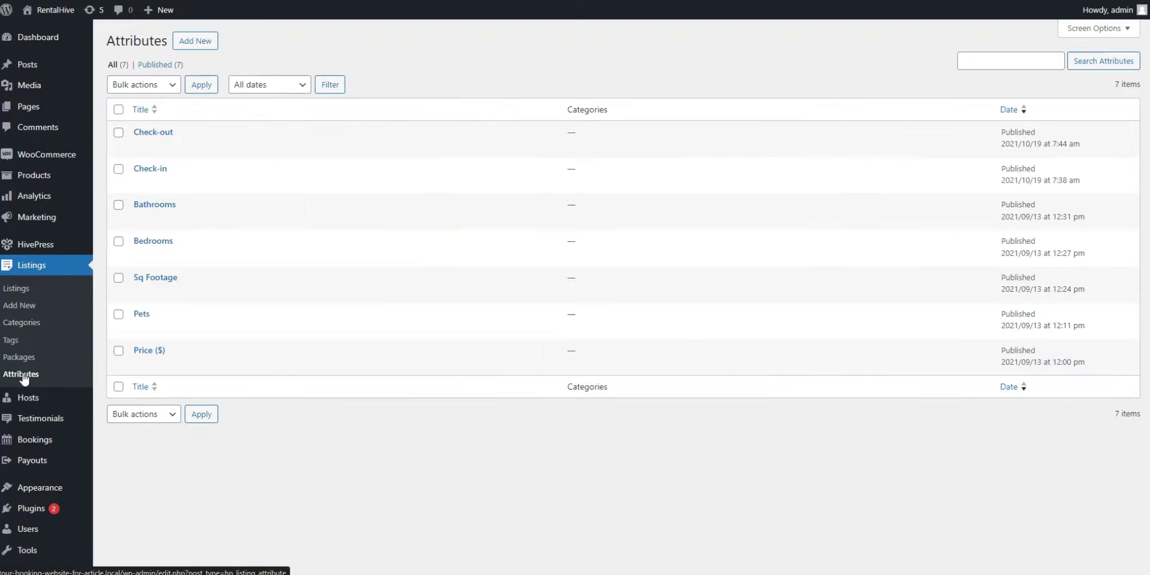
{"action": "left_click", "coordinate": [152, 356]}
{"action": "scroll", "coordinate": [179, 360], "scroll_direction": "down", "scroll_amount": 2}
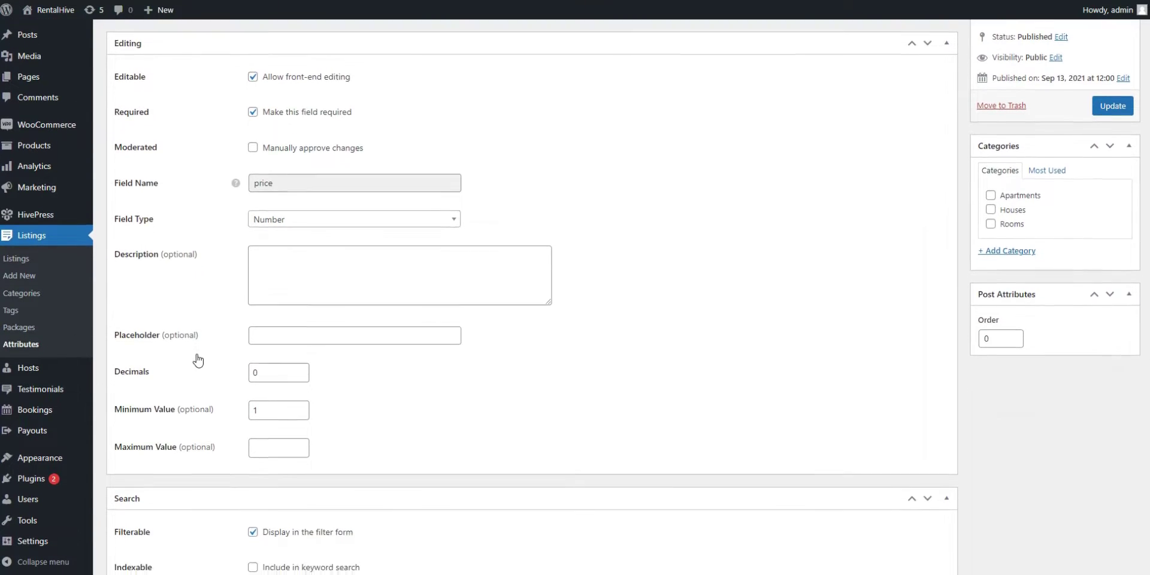
{"action": "scroll", "coordinate": [198, 360], "scroll_direction": "down", "scroll_amount": 3}
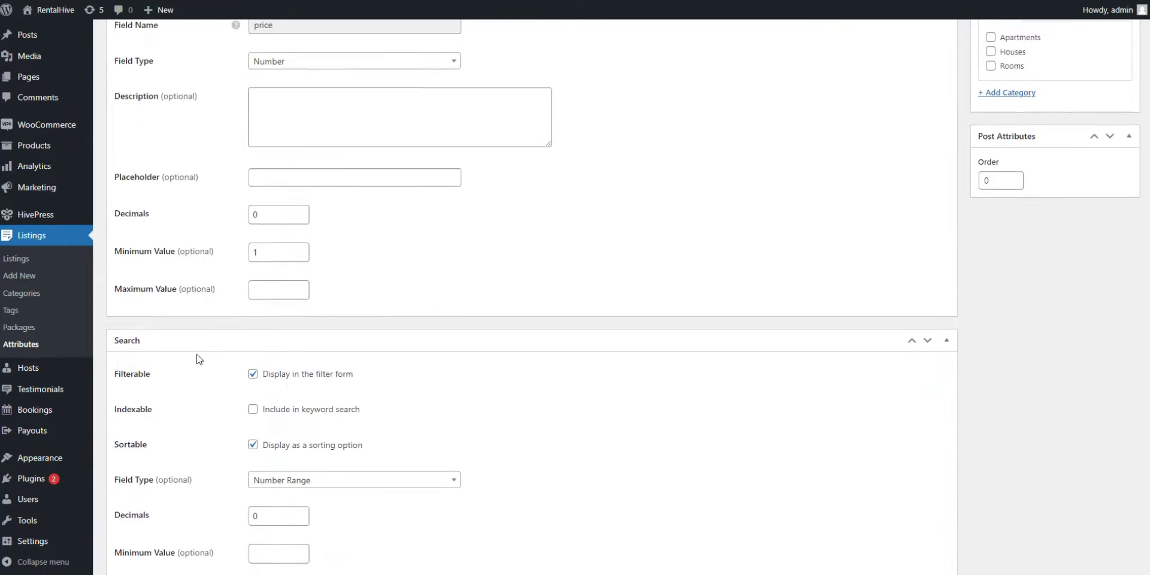
{"action": "scroll", "coordinate": [199, 359], "scroll_direction": "down", "scroll_amount": 5}
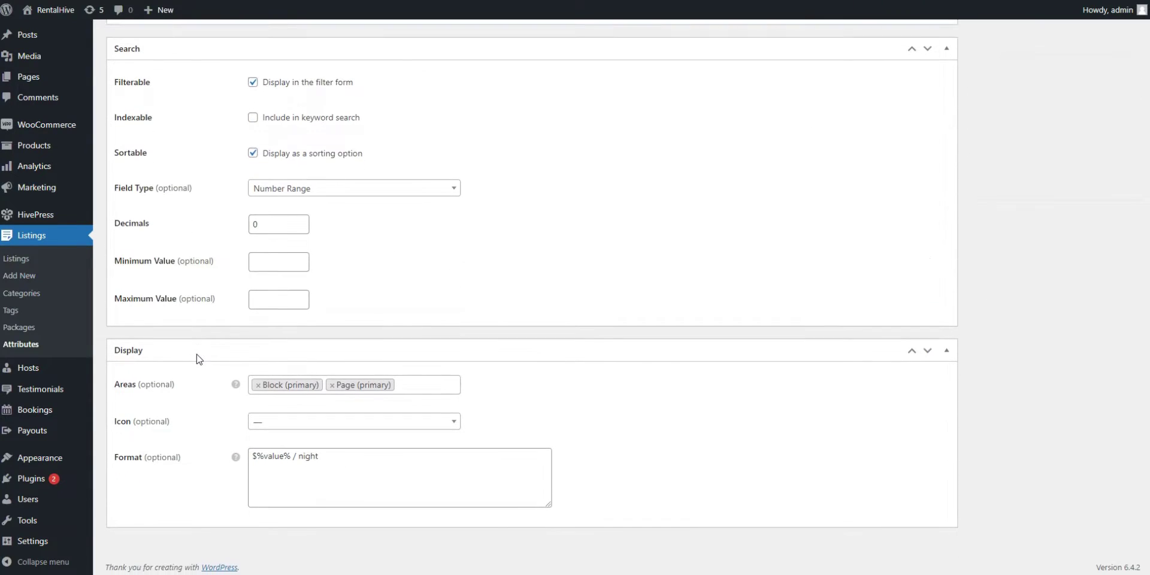
{"action": "scroll", "coordinate": [199, 359], "scroll_direction": "up", "scroll_amount": 9}
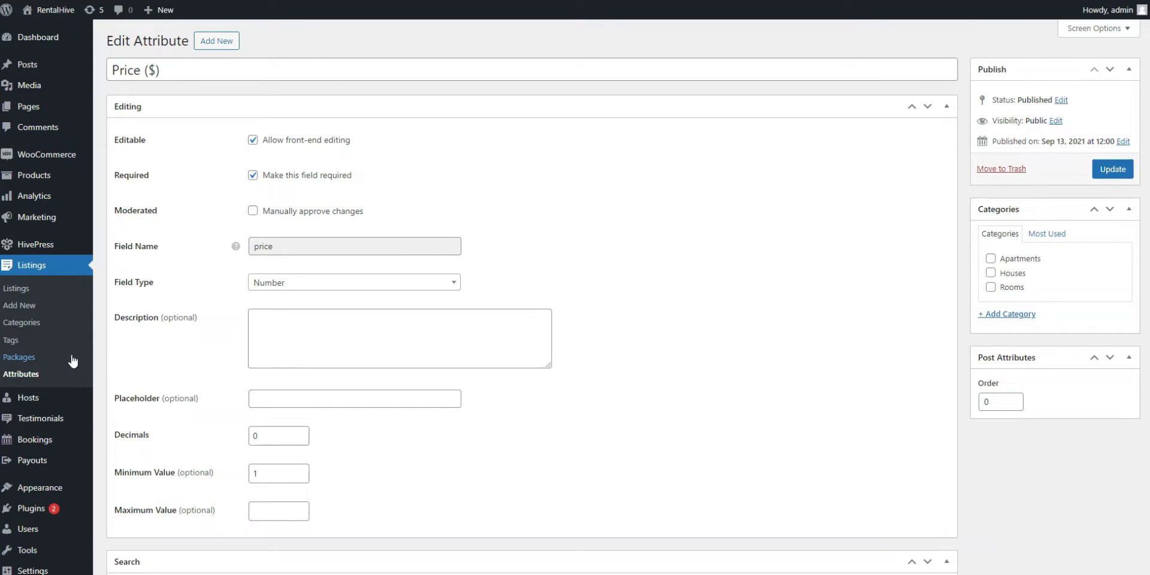
Step: Open the listing packages in the WordPress admin
{"action": "left_click", "coordinate": [20, 357]}
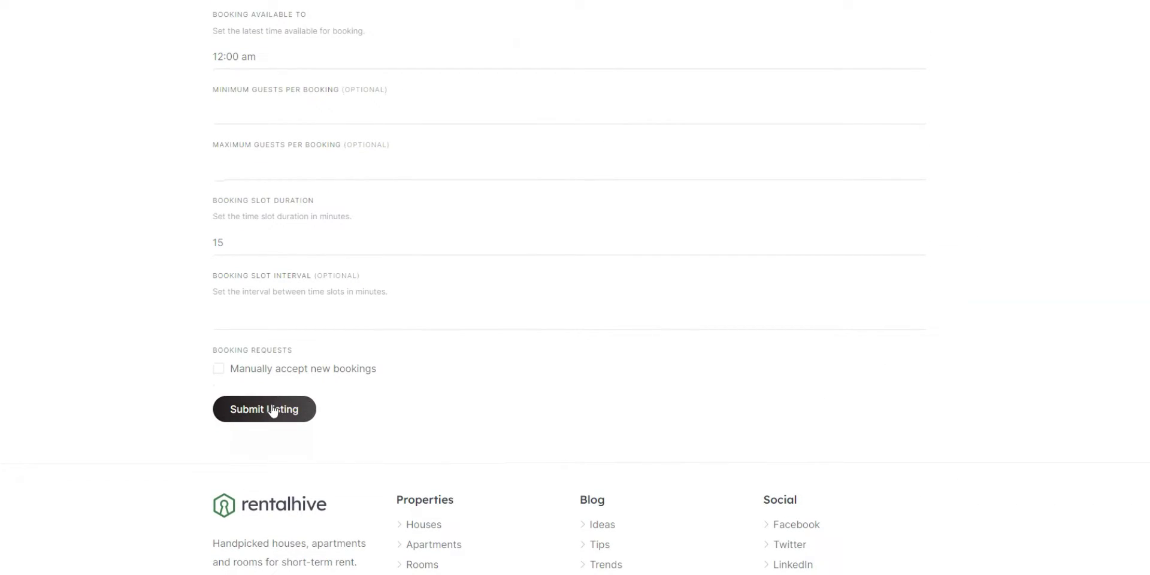
Step: Submit the property listing, choose to buy the $75.00 Professional package and look through the checkout form
{"action": "left_click", "coordinate": [272, 409]}
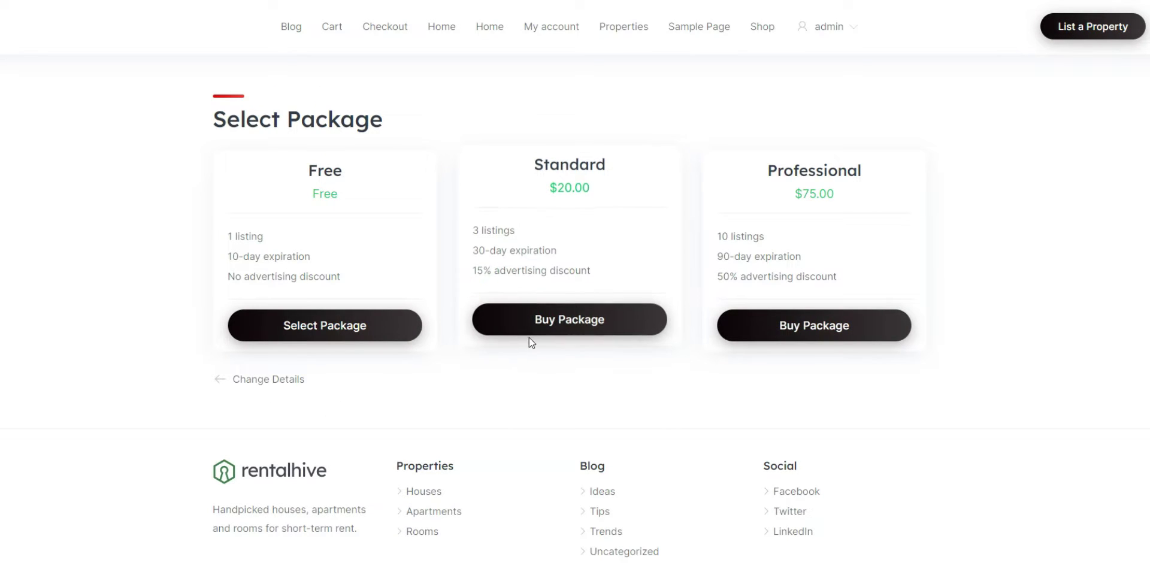
{"action": "left_click", "coordinate": [830, 325]}
{"action": "scroll", "coordinate": [829, 325], "scroll_direction": "down", "scroll_amount": 8}
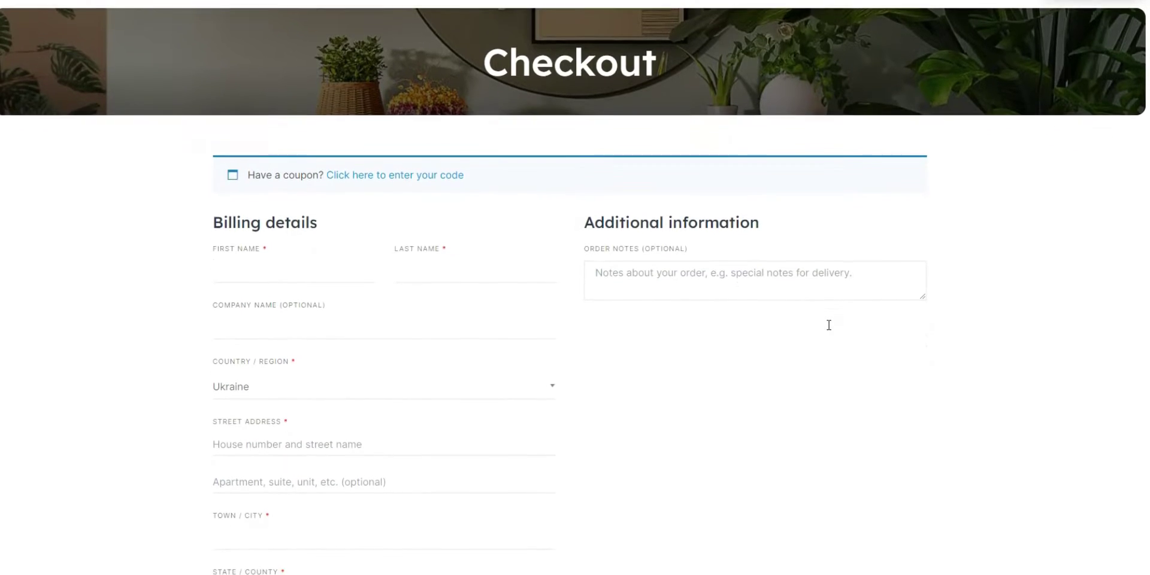
{"action": "scroll", "coordinate": [829, 325], "scroll_direction": "down", "scroll_amount": 4}
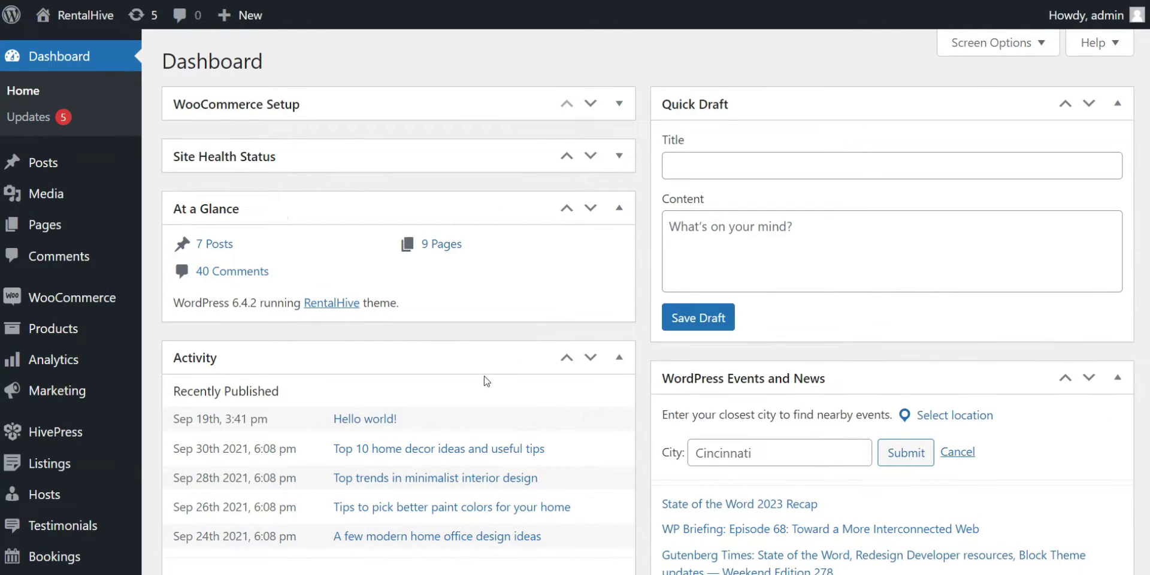
Step: Open the HivePress extensions page in the WordPress admin and examine the available extensions, their prices and installation status
{"action": "mouse_move", "coordinate": [47, 439]}
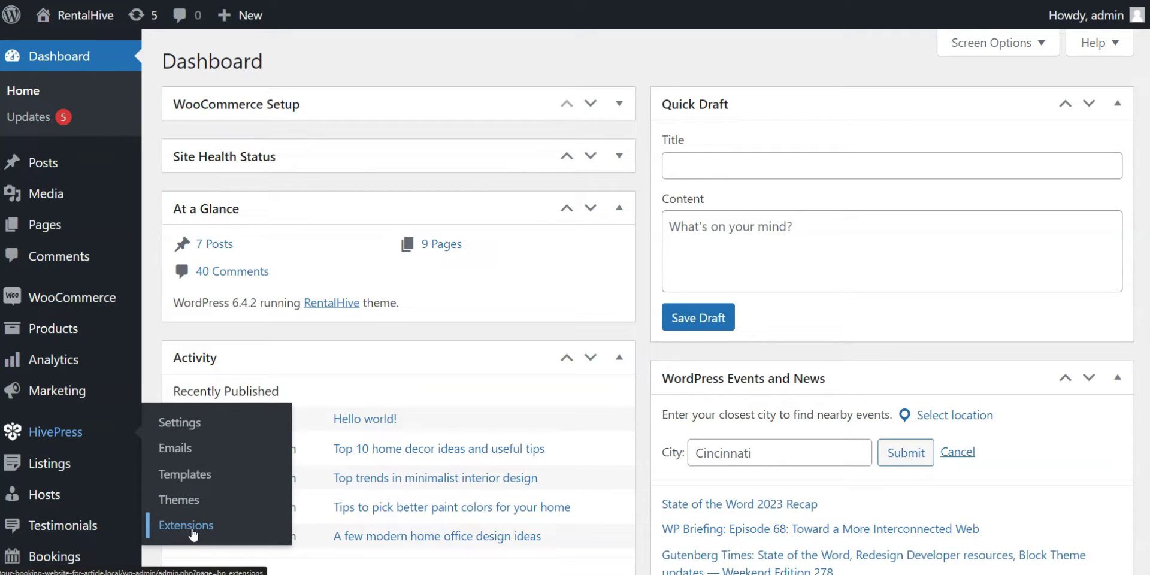
{"action": "left_click", "coordinate": [188, 526]}
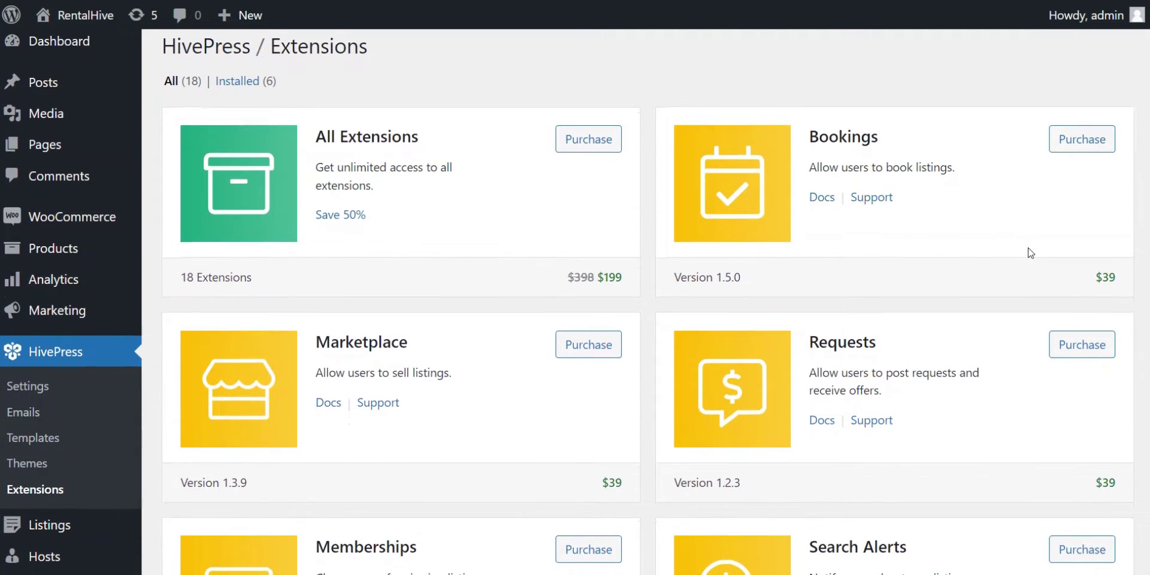
{"action": "scroll", "coordinate": [1030, 253], "scroll_direction": "down", "scroll_amount": 1}
{"action": "scroll", "coordinate": [1031, 253], "scroll_direction": "down", "scroll_amount": 2}
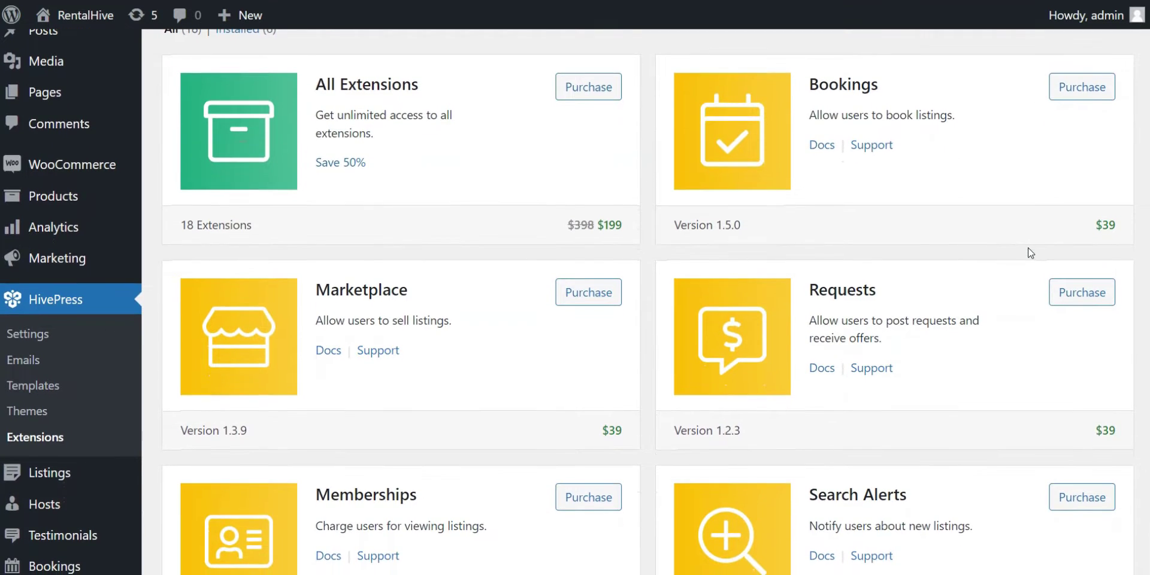
{"action": "scroll", "coordinate": [1031, 253], "scroll_direction": "down", "scroll_amount": 3}
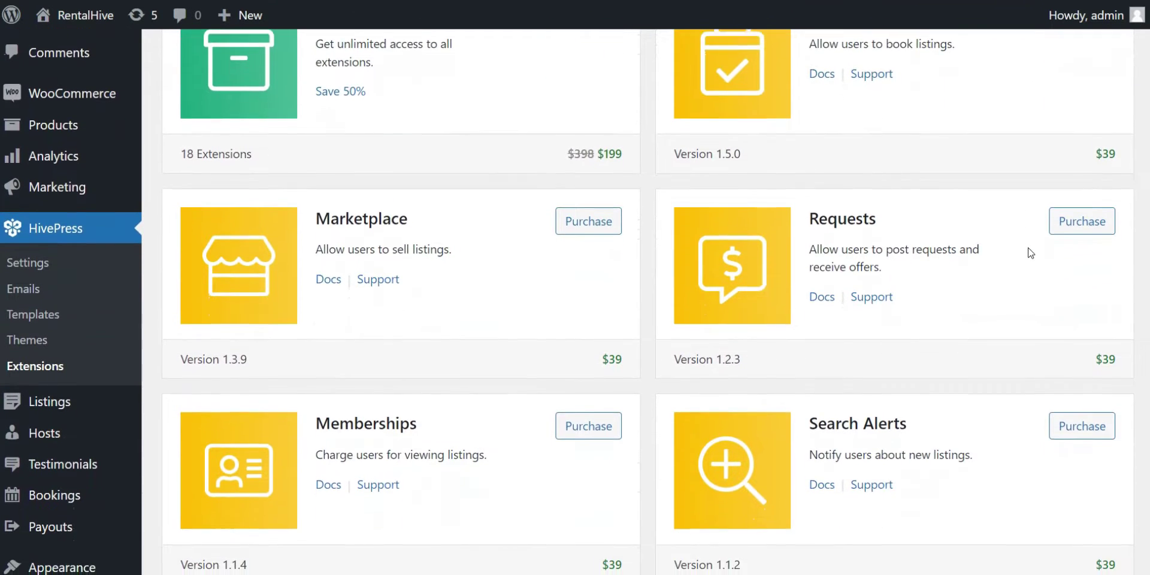
{"action": "scroll", "coordinate": [1030, 253], "scroll_direction": "down", "scroll_amount": 3}
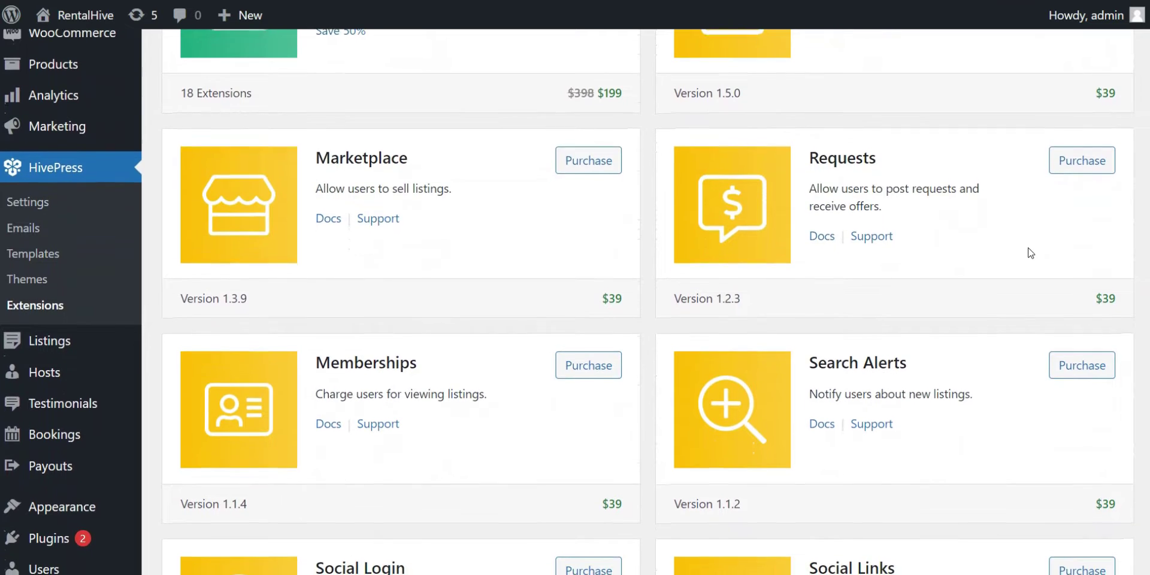
{"action": "scroll", "coordinate": [1030, 253], "scroll_direction": "down", "scroll_amount": 3}
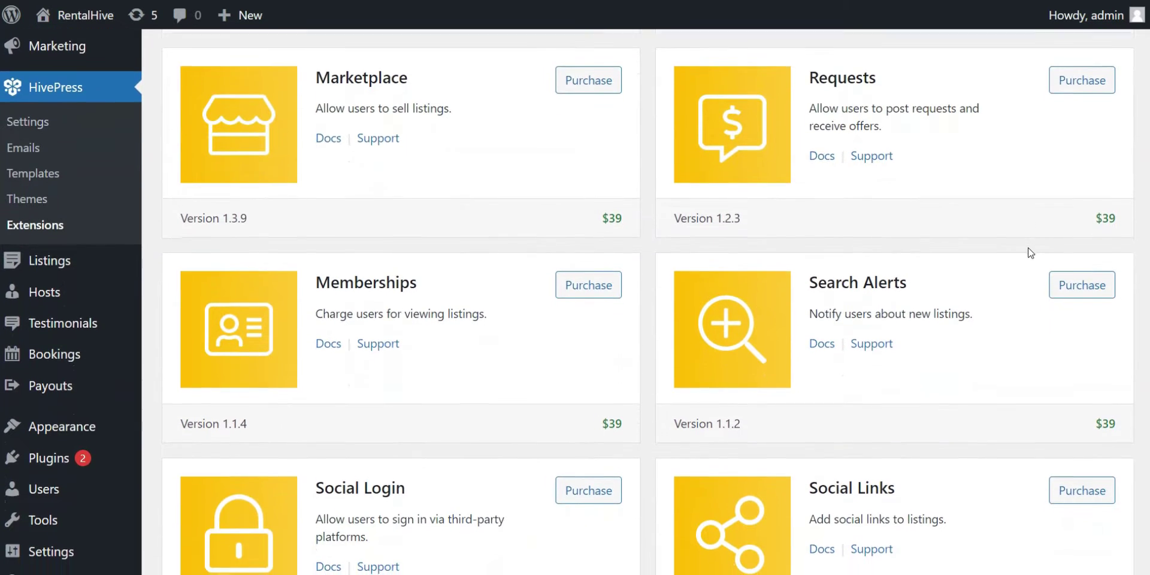
{"action": "scroll", "coordinate": [1030, 253], "scroll_direction": "down", "scroll_amount": 3}
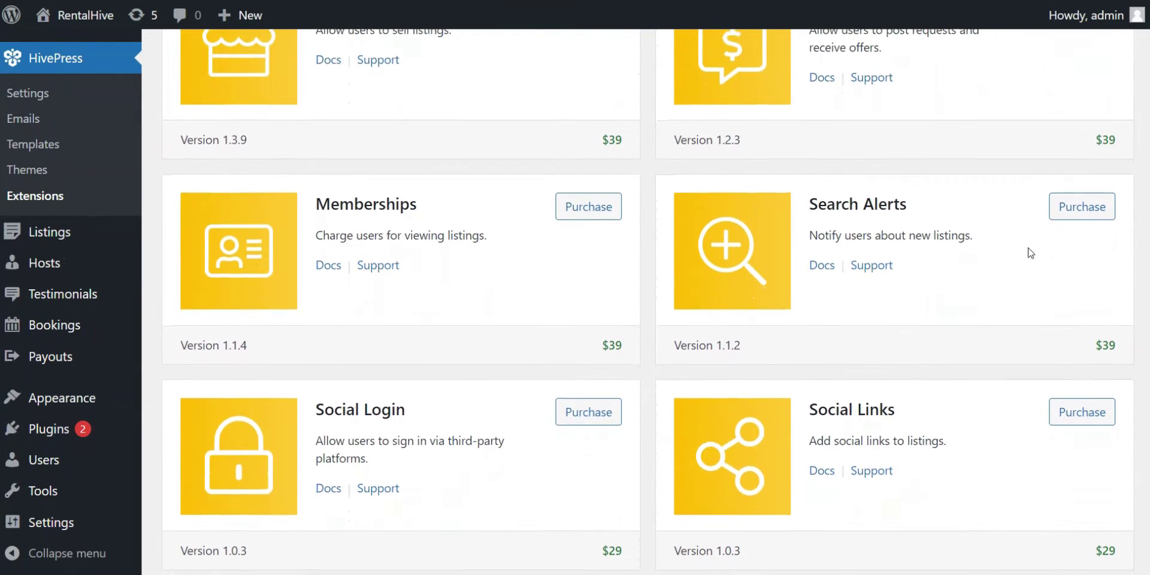
{"action": "scroll", "coordinate": [1031, 253], "scroll_direction": "down", "scroll_amount": 4}
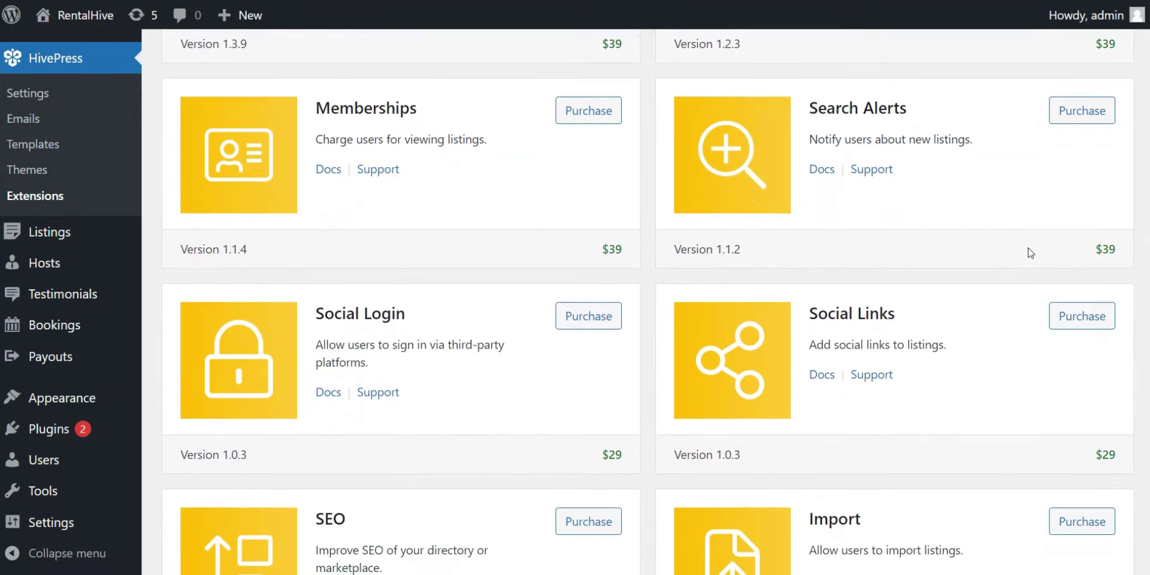
{"action": "scroll", "coordinate": [1031, 253], "scroll_direction": "down", "scroll_amount": 2}
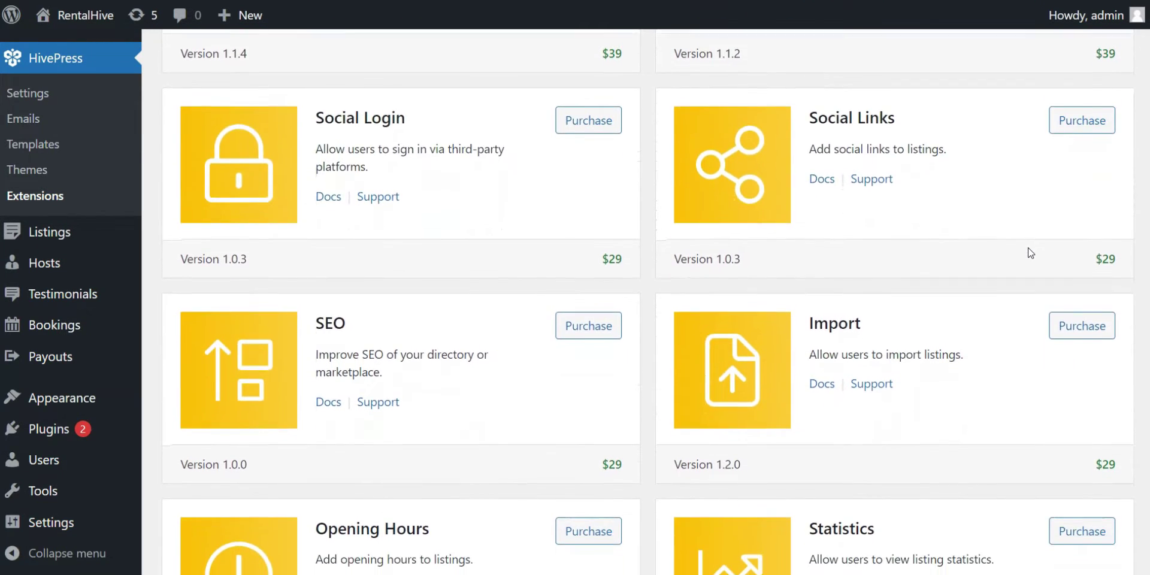
{"action": "scroll", "coordinate": [1030, 253], "scroll_direction": "down", "scroll_amount": 1}
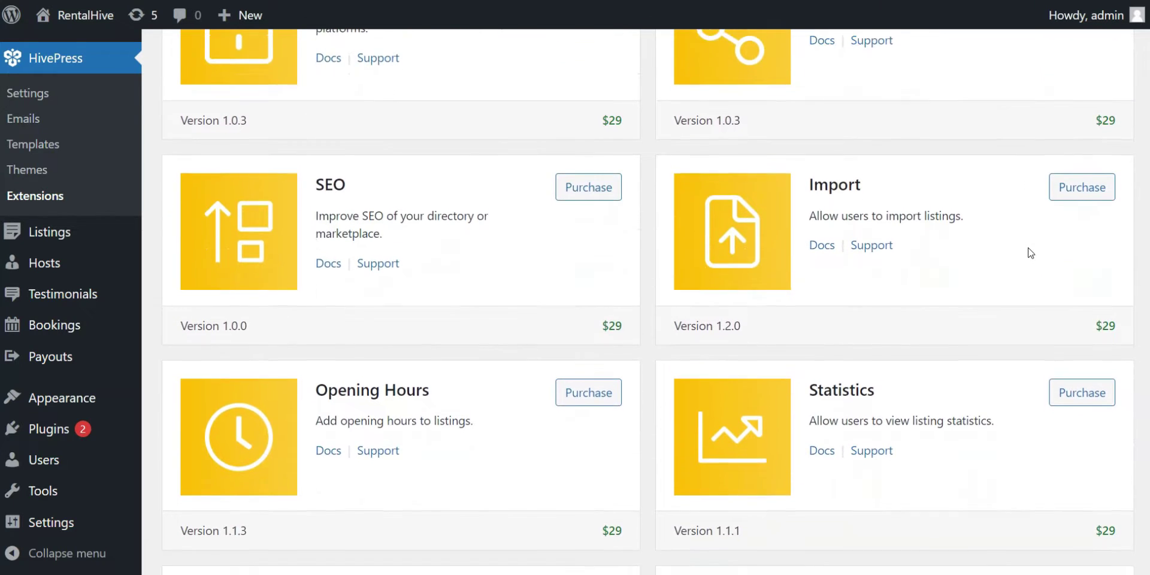
{"action": "scroll", "coordinate": [1030, 253], "scroll_direction": "down", "scroll_amount": 4}
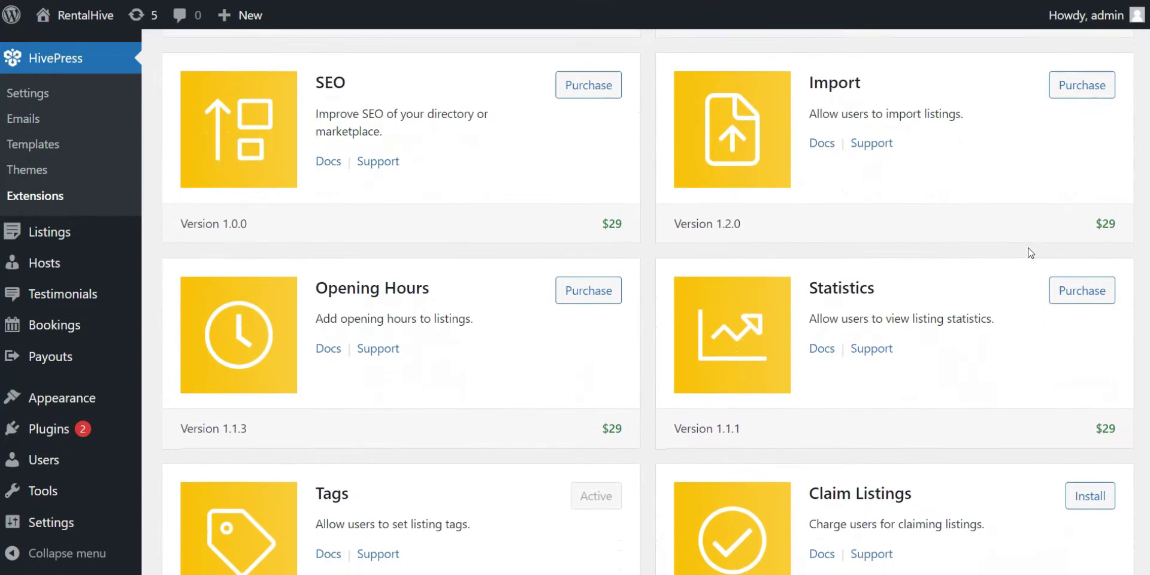
{"action": "scroll", "coordinate": [1026, 225], "scroll_direction": "down", "scroll_amount": 4}
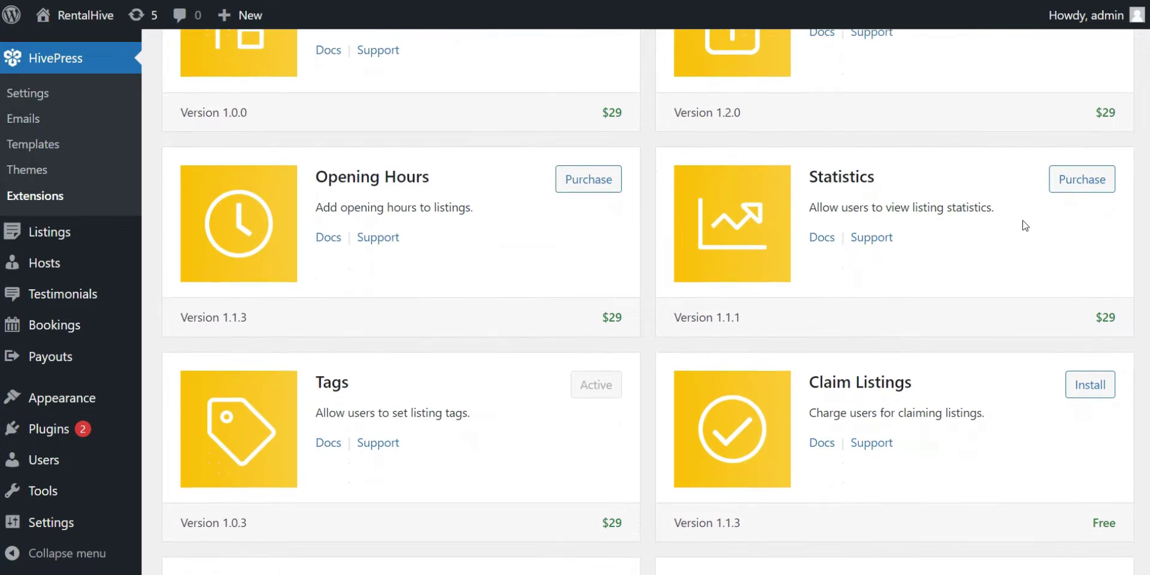
{"action": "scroll", "coordinate": [1026, 226], "scroll_direction": "down", "scroll_amount": 5}
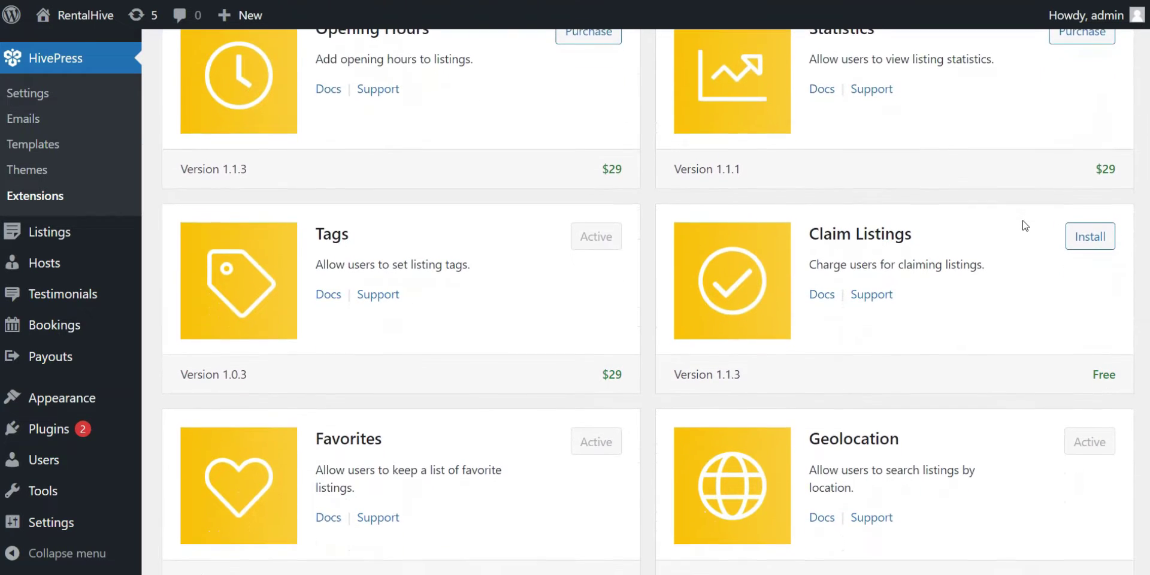
{"action": "scroll", "coordinate": [1025, 225], "scroll_direction": "down", "scroll_amount": 5}
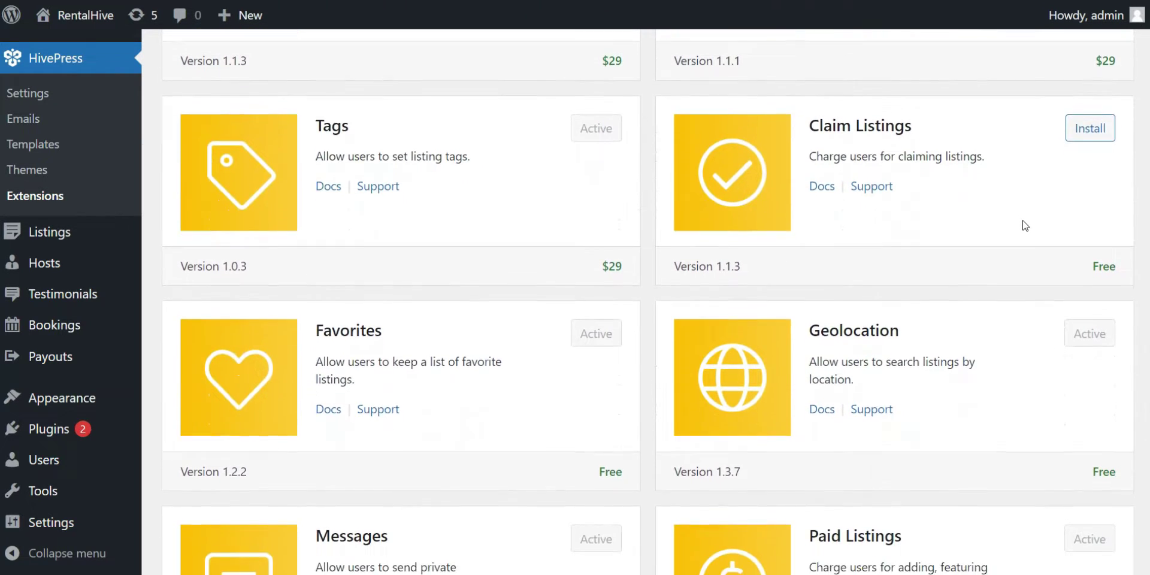
{"action": "scroll", "coordinate": [1025, 225], "scroll_direction": "down", "scroll_amount": 4}
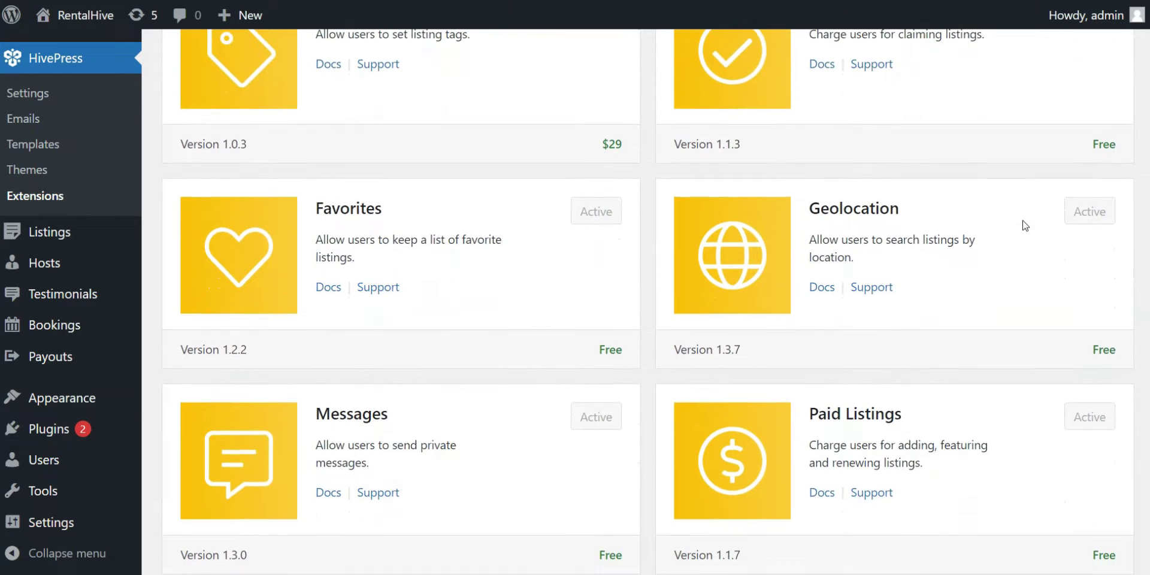
{"action": "scroll", "coordinate": [1026, 225], "scroll_direction": "down", "scroll_amount": 6}
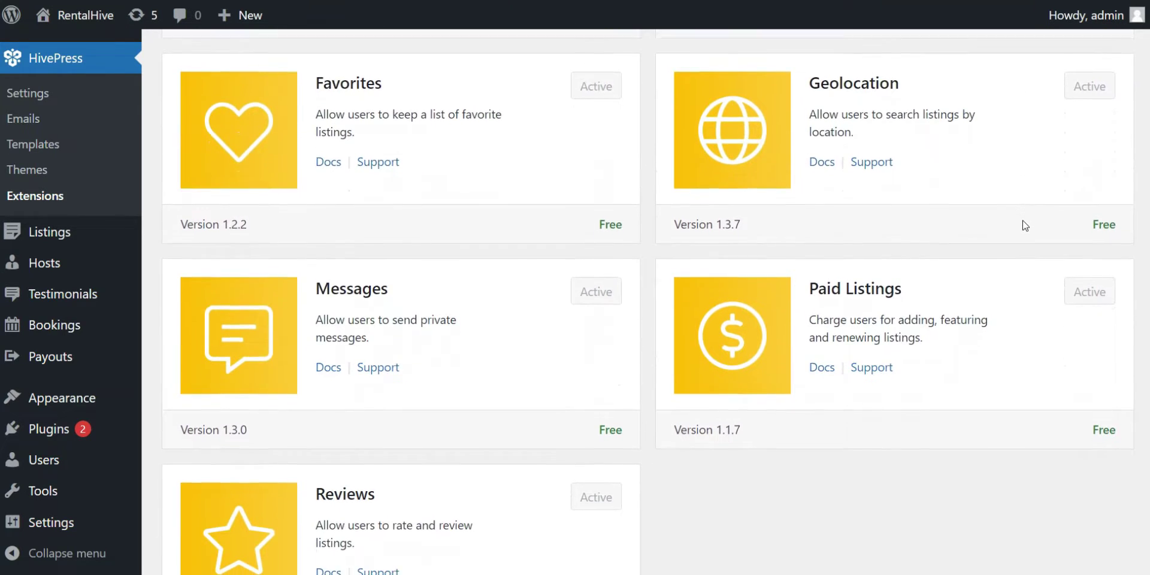
{"action": "scroll", "coordinate": [1025, 225], "scroll_direction": "down", "scroll_amount": 2}
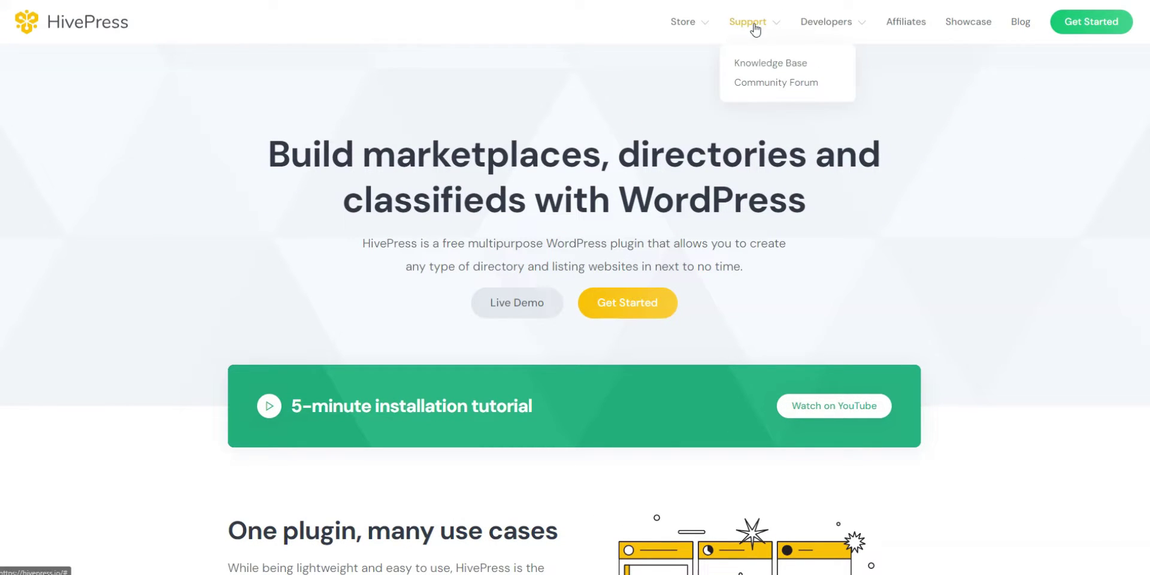
Step: Open the Knowledge Base on the HivePress website and look through its general, Themes and Extensions article categories
{"action": "left_click", "coordinate": [761, 65]}
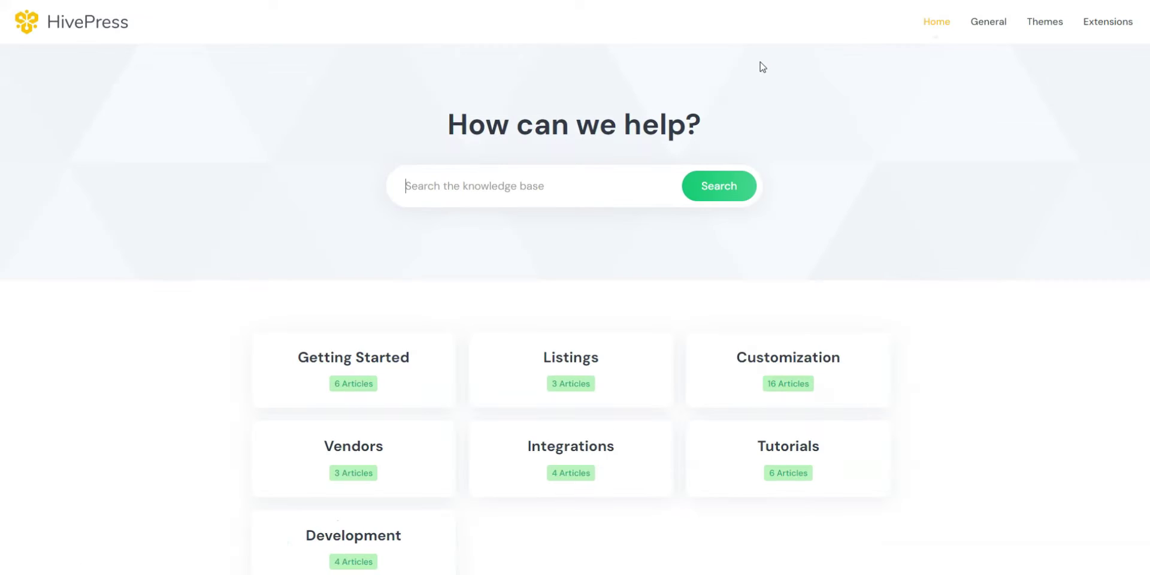
{"action": "scroll", "coordinate": [762, 66], "scroll_direction": "down", "scroll_amount": 3}
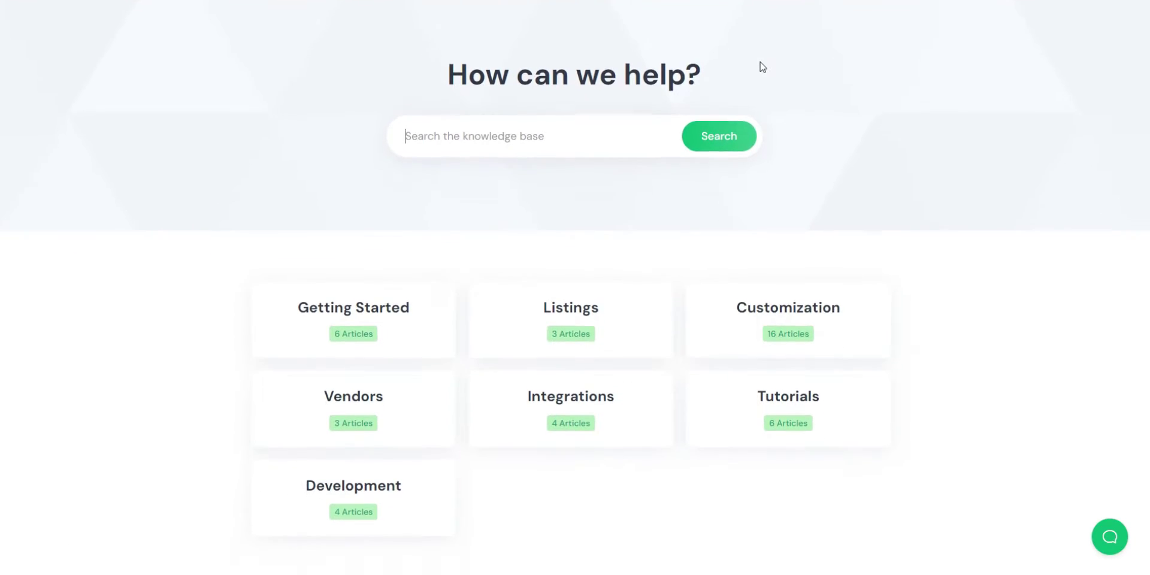
{"action": "scroll", "coordinate": [762, 66], "scroll_direction": "down", "scroll_amount": 4}
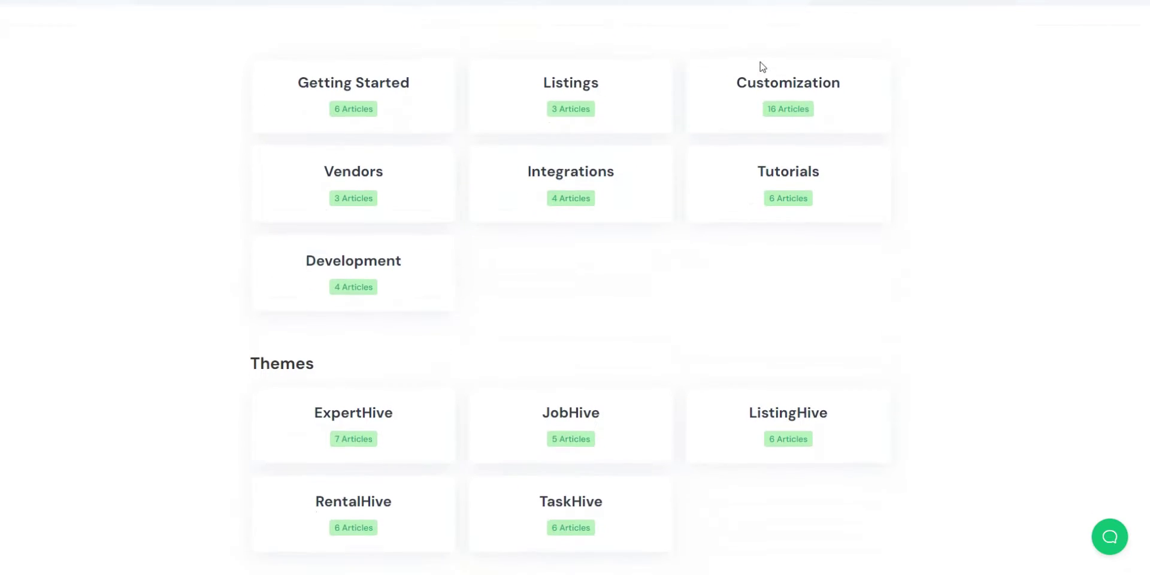
{"action": "scroll", "coordinate": [762, 66], "scroll_direction": "down", "scroll_amount": 5}
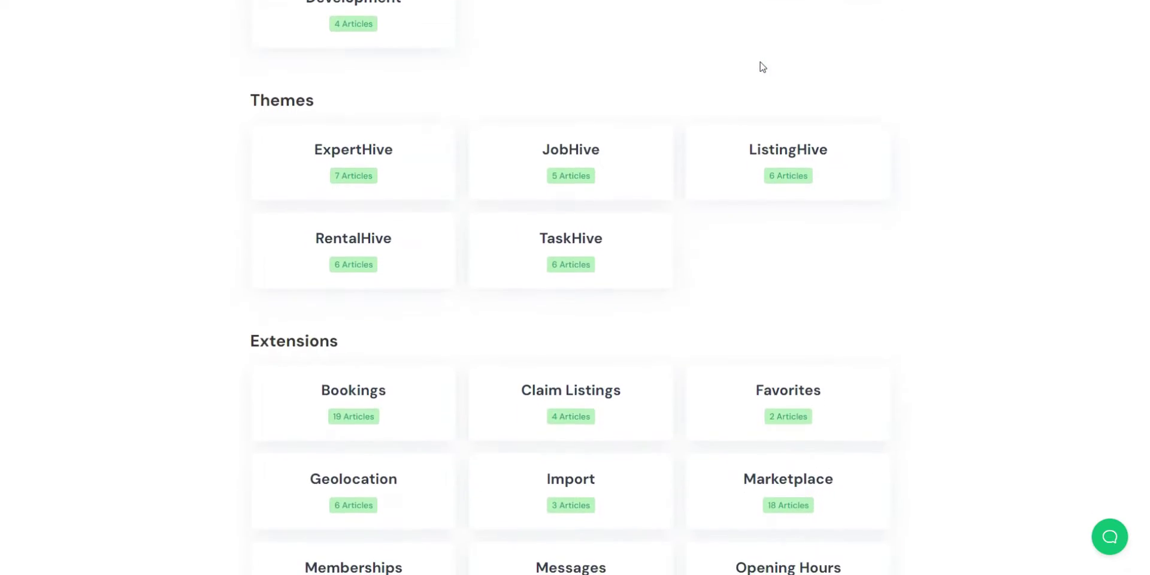
{"action": "scroll", "coordinate": [761, 66], "scroll_direction": "down", "scroll_amount": 4}
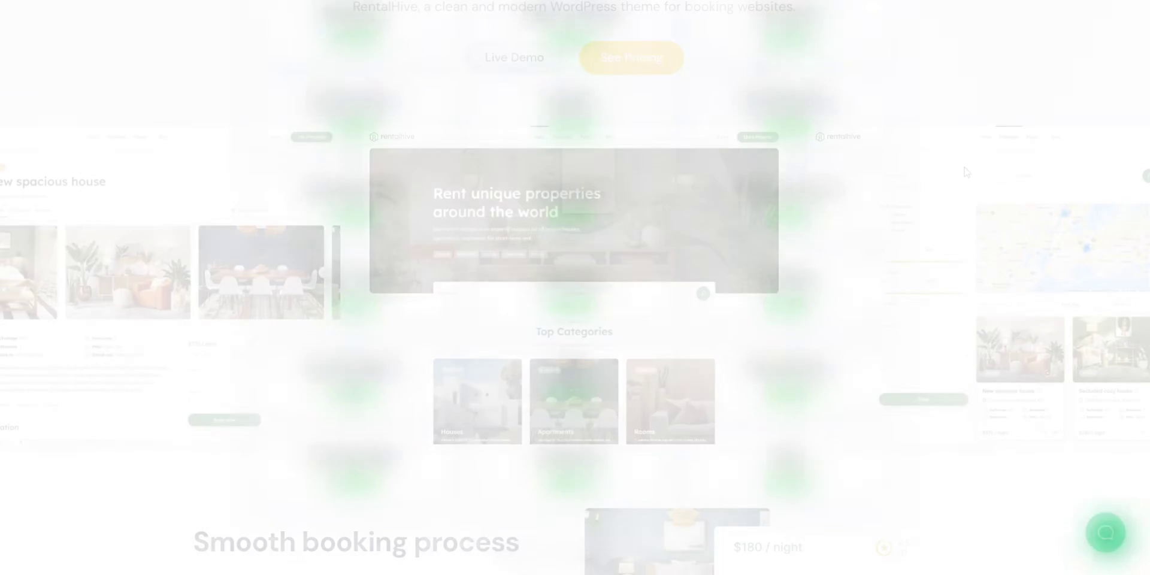
Step: Show the pricing on the RentalHive theme page and look over the extensions listed above it
{"action": "scroll", "coordinate": [965, 172], "scroll_direction": "up", "scroll_amount": 4}
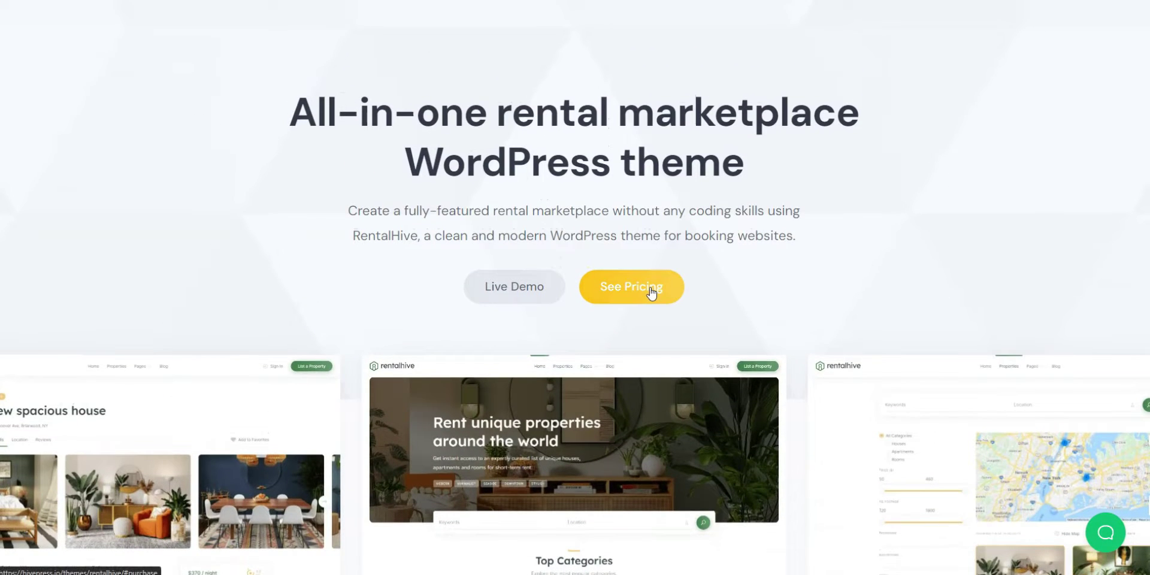
{"action": "left_click", "coordinate": [651, 293]}
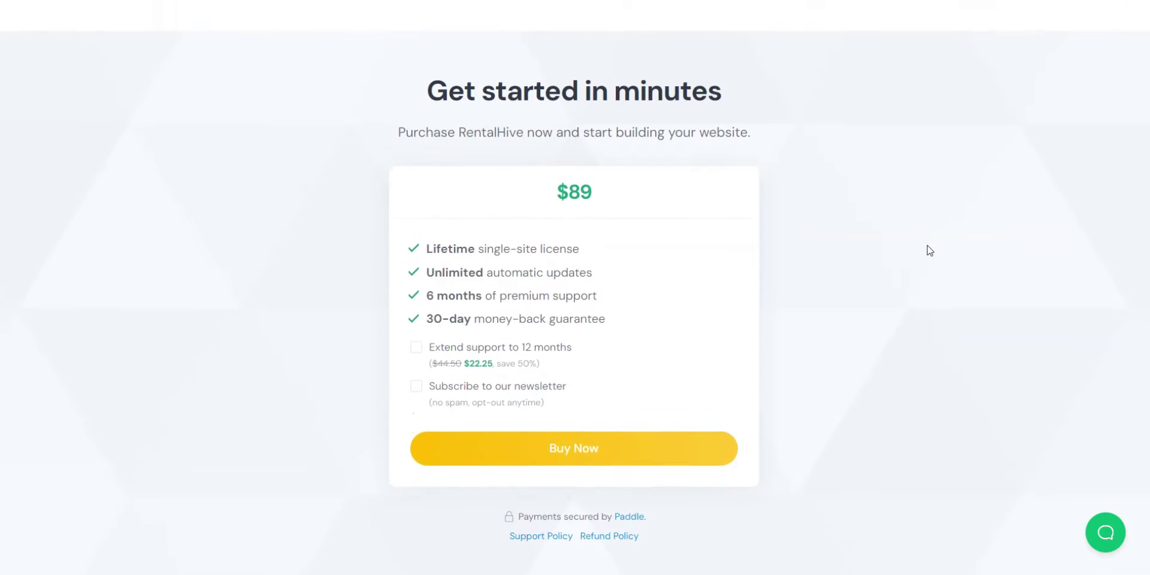
{"action": "scroll", "coordinate": [930, 251], "scroll_direction": "up", "scroll_amount": 6}
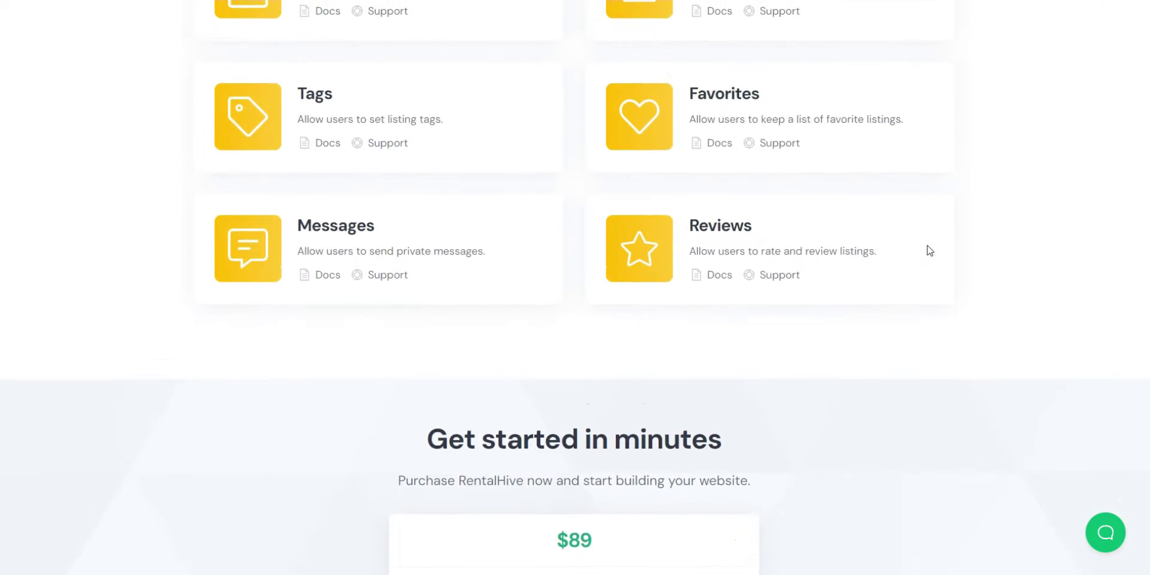
{"action": "scroll", "coordinate": [930, 251], "scroll_direction": "up", "scroll_amount": 4}
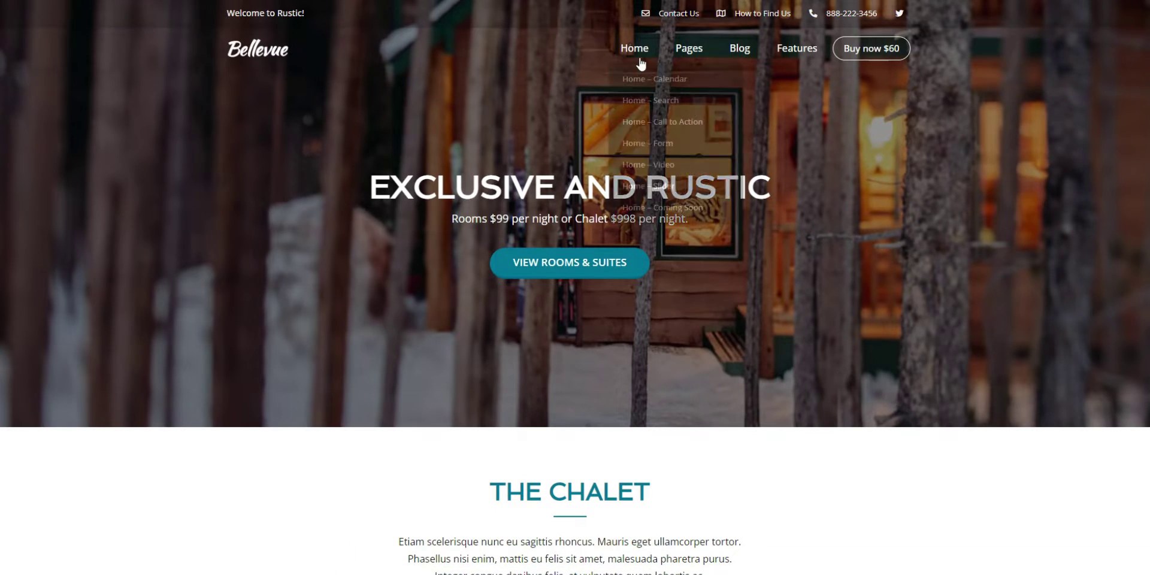
Step: Open the Home - Search layout of the Bellevue demo and examine its check-in date calendar and The Chalet section
{"action": "left_click", "coordinate": [650, 111]}
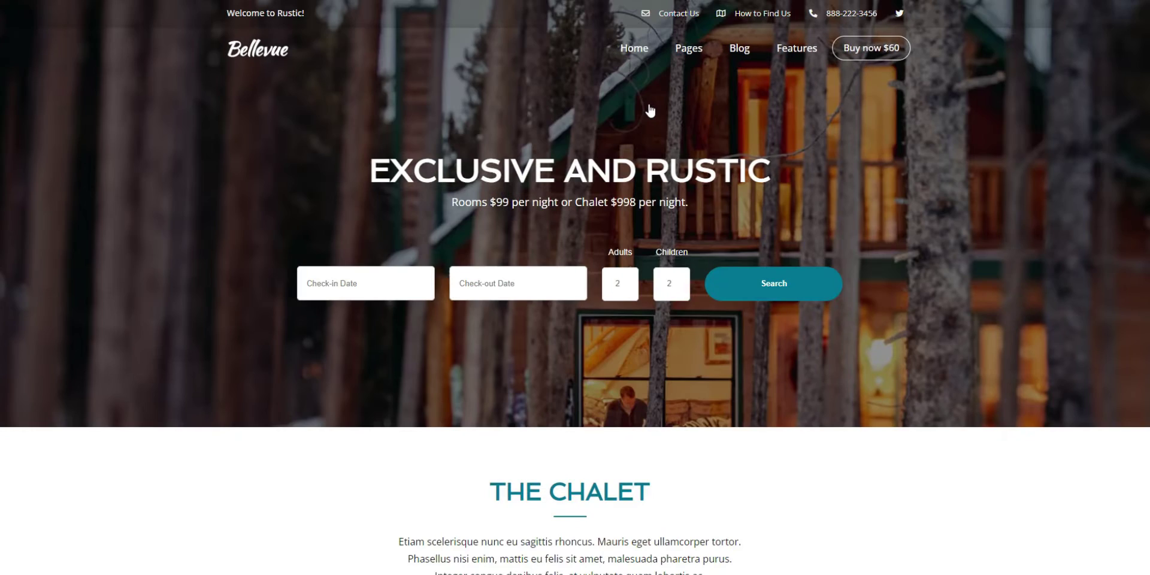
{"action": "left_click", "coordinate": [368, 281]}
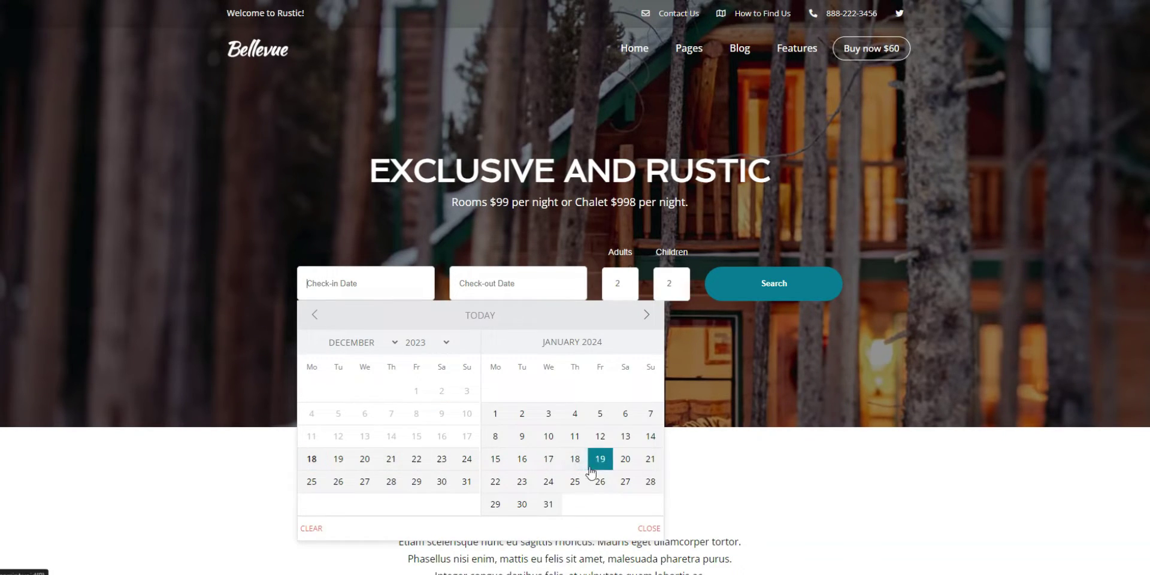
{"action": "left_click", "coordinate": [867, 375]}
{"action": "scroll", "coordinate": [868, 375], "scroll_direction": "down", "scroll_amount": 1}
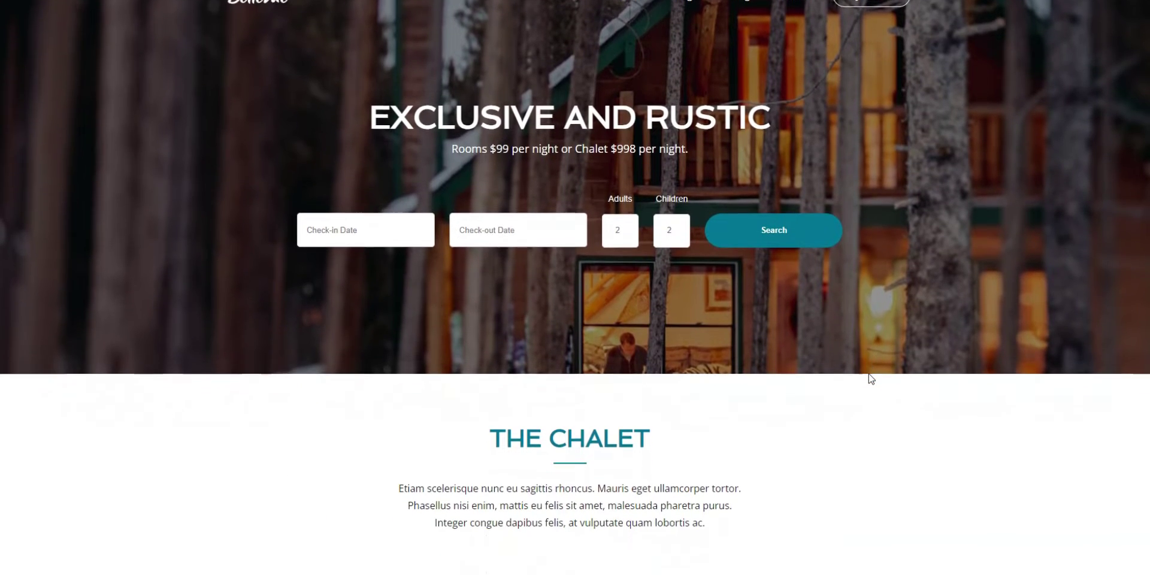
{"action": "scroll", "coordinate": [870, 377], "scroll_direction": "down", "scroll_amount": 2}
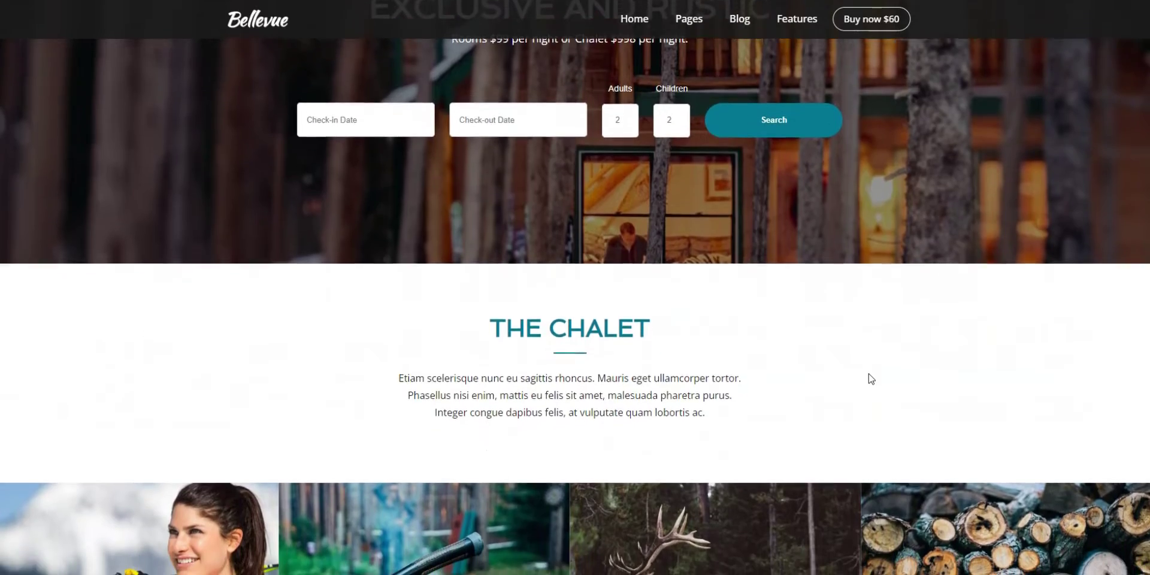
{"action": "scroll", "coordinate": [870, 379], "scroll_direction": "down", "scroll_amount": 3}
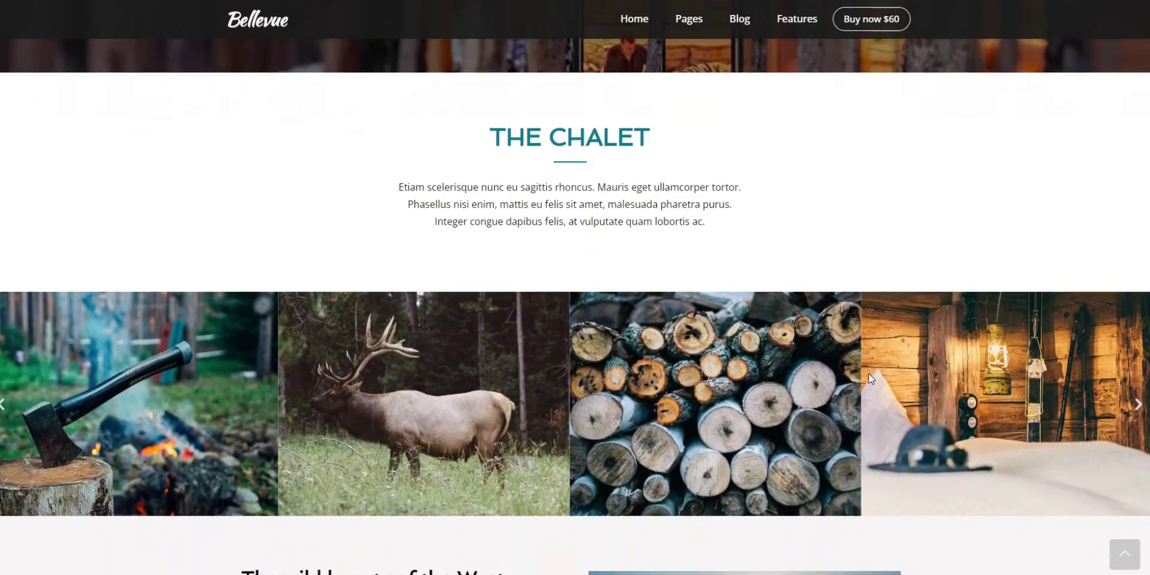
Step: Look through the rest of the Bellevue search layout, from the photo gallery and Rooms & Suites to the testimonial and Packages
{"action": "scroll", "coordinate": [869, 372], "scroll_direction": "down", "scroll_amount": 5}
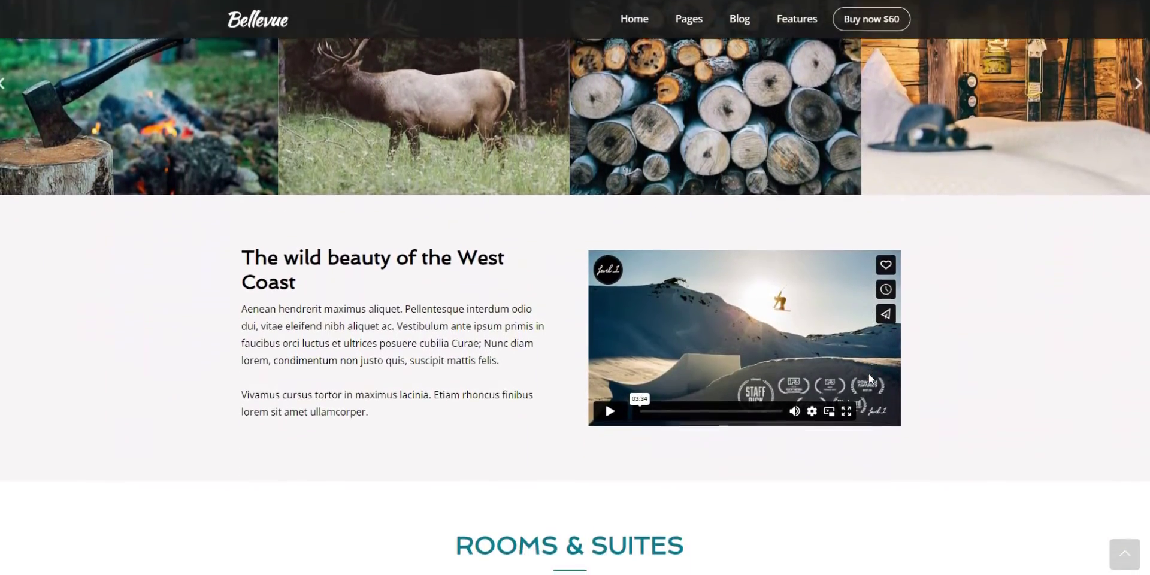
{"action": "scroll", "coordinate": [869, 372], "scroll_direction": "down", "scroll_amount": 5}
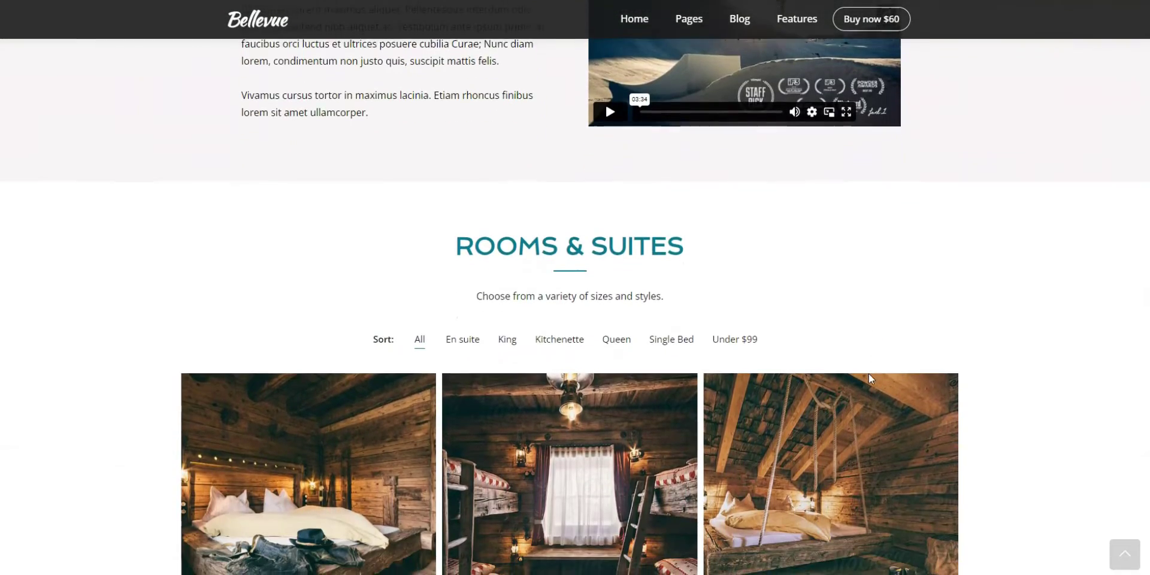
{"action": "scroll", "coordinate": [868, 378], "scroll_direction": "down", "scroll_amount": 4}
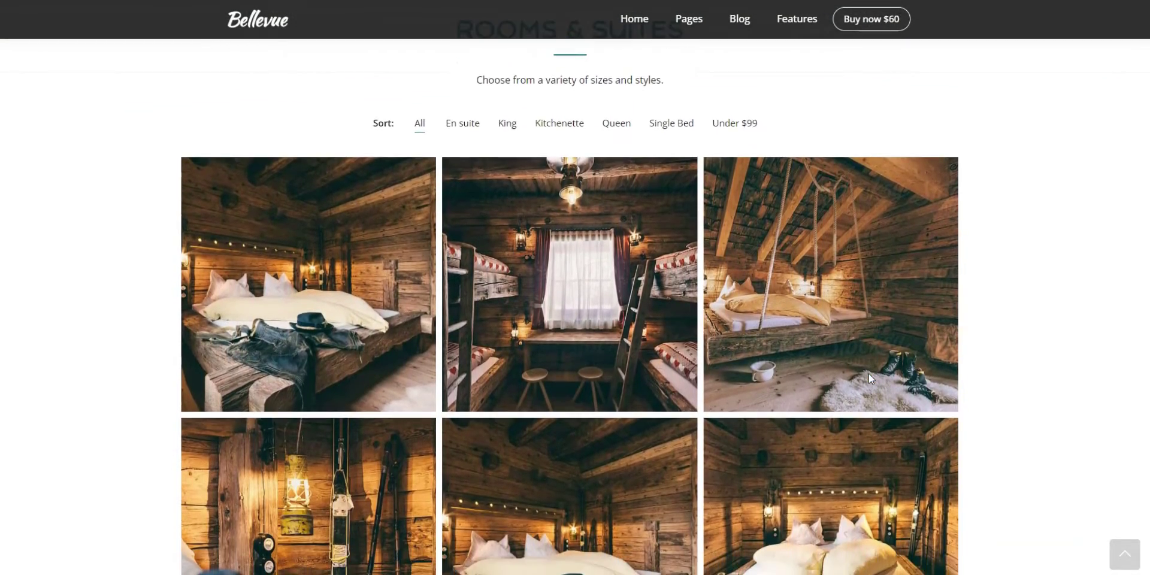
{"action": "scroll", "coordinate": [870, 379], "scroll_direction": "down", "scroll_amount": 4}
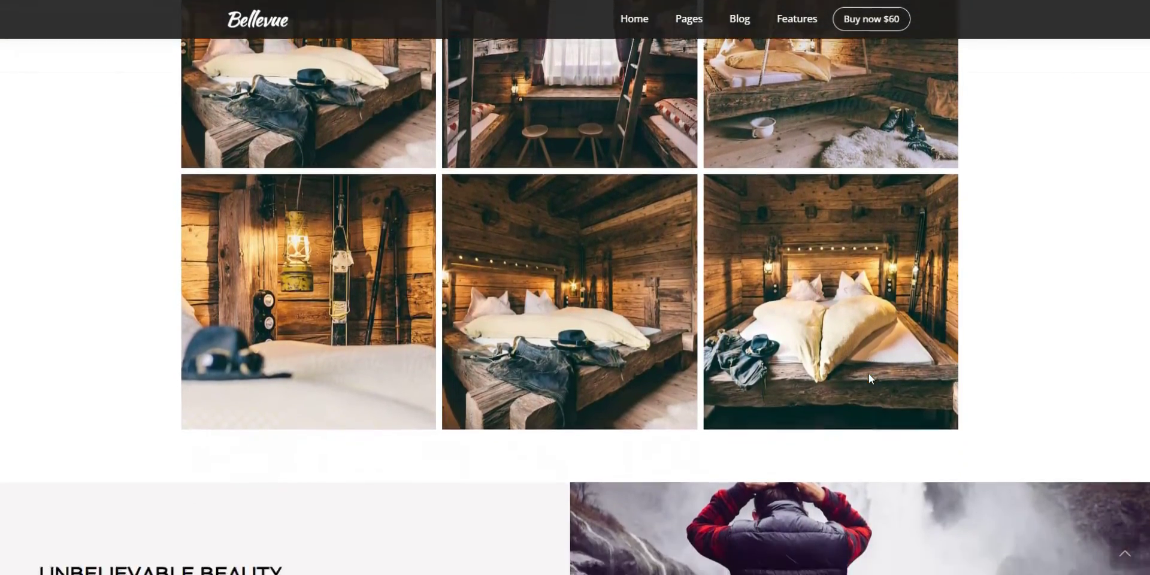
{"action": "scroll", "coordinate": [870, 377], "scroll_direction": "down", "scroll_amount": 5}
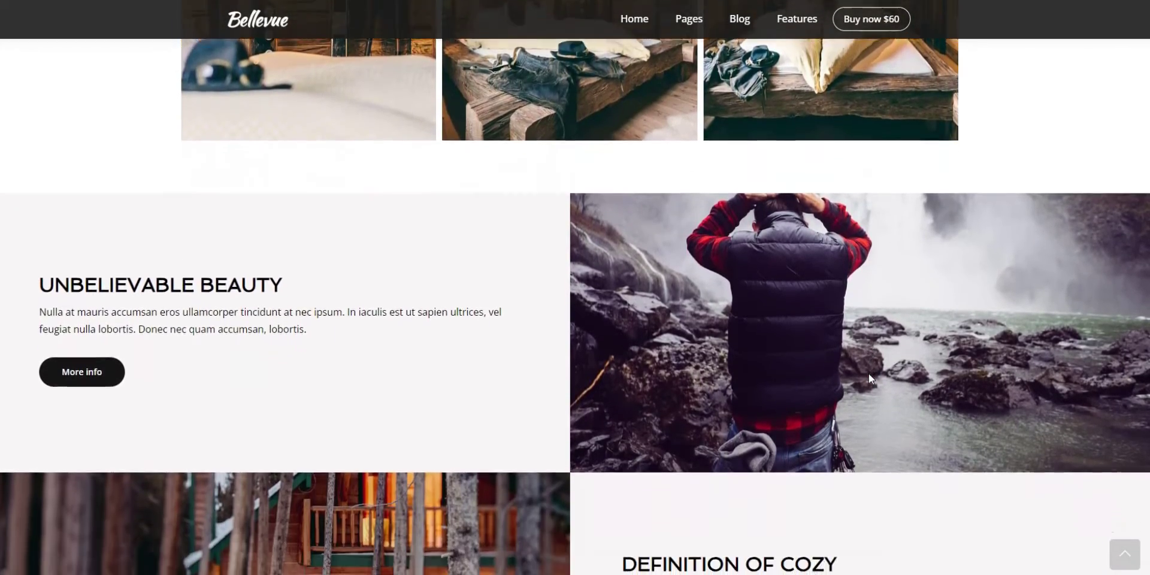
{"action": "scroll", "coordinate": [870, 377], "scroll_direction": "down", "scroll_amount": 5}
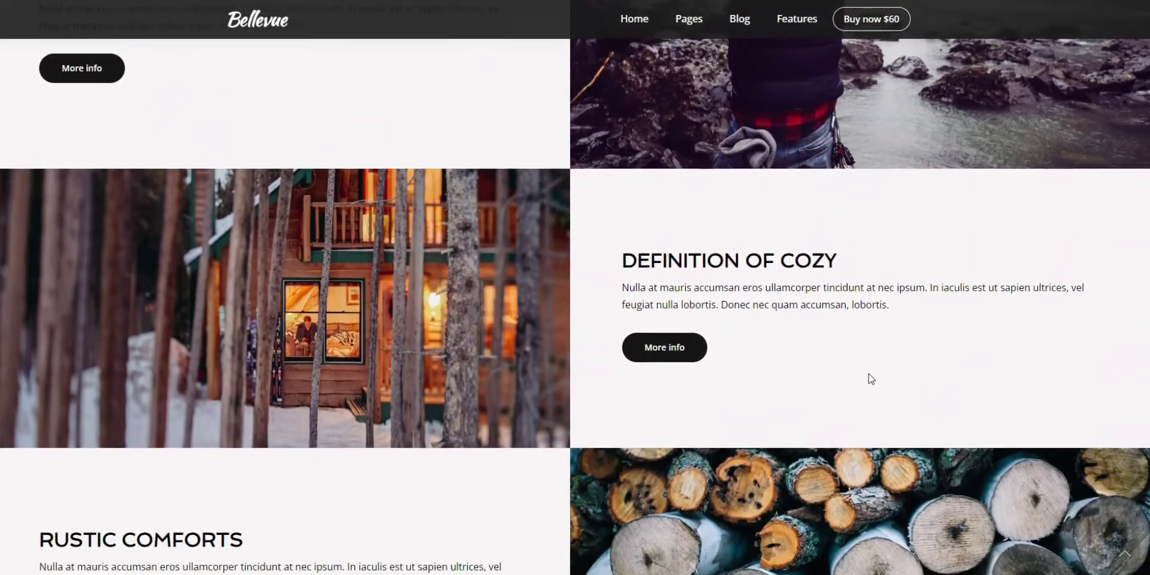
{"action": "scroll", "coordinate": [871, 379], "scroll_direction": "down", "scroll_amount": 7}
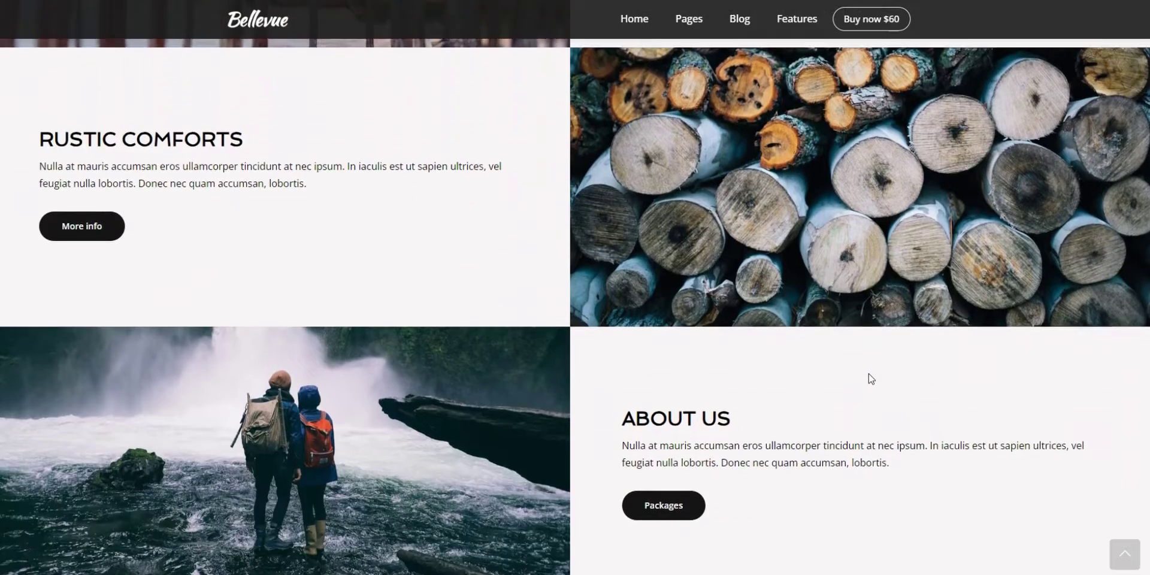
{"action": "scroll", "coordinate": [870, 379], "scroll_direction": "down", "scroll_amount": 5}
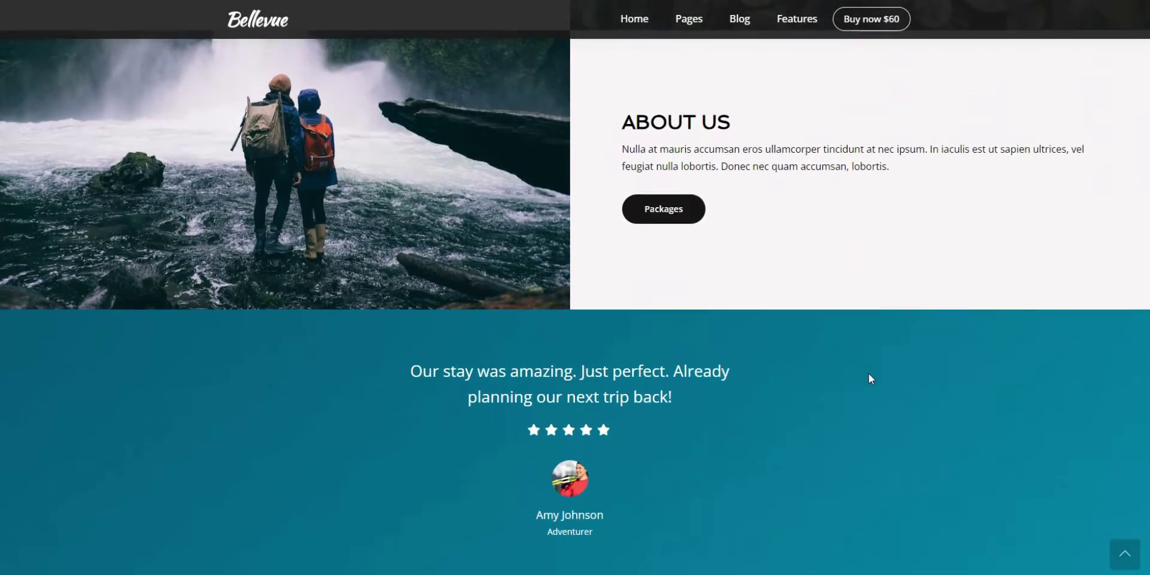
{"action": "scroll", "coordinate": [871, 378], "scroll_direction": "down", "scroll_amount": 6}
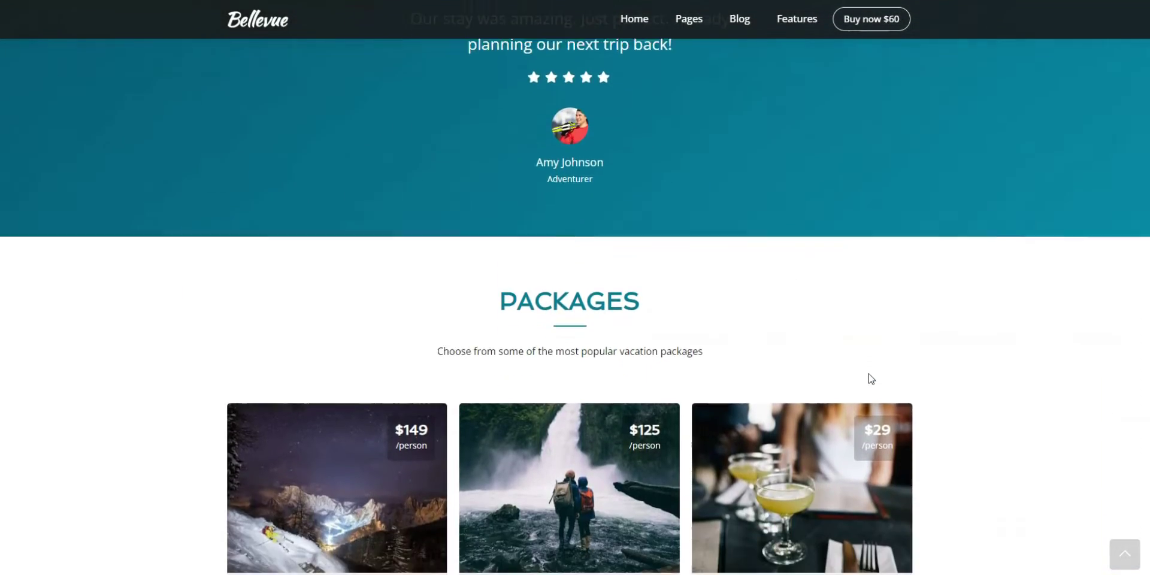
{"action": "scroll", "coordinate": [871, 379], "scroll_direction": "down", "scroll_amount": 4}
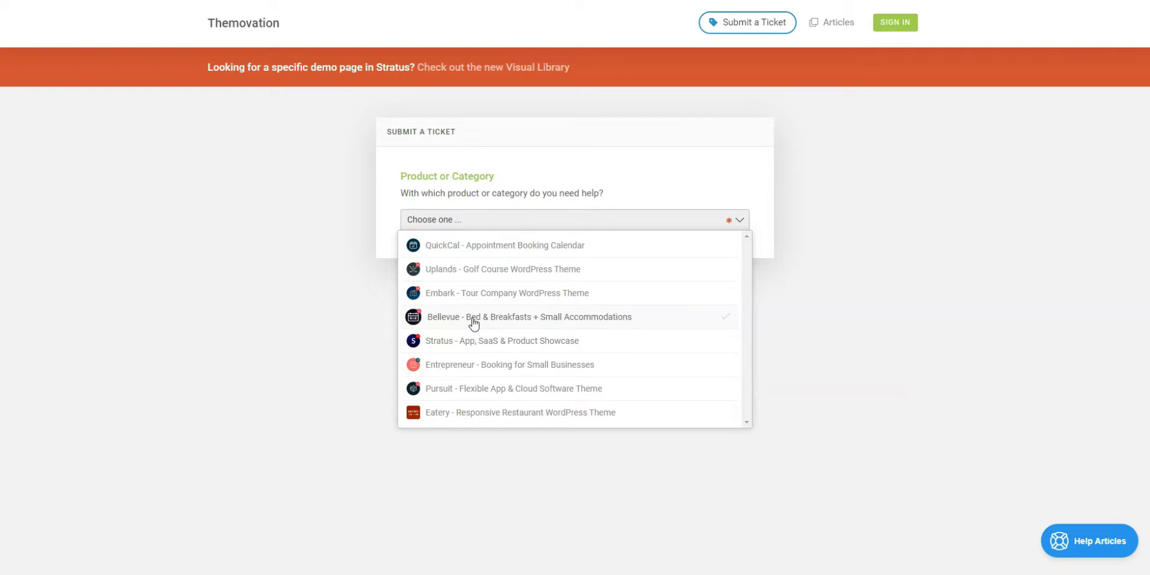
Step: Choose Bellevue - Bed & Breakfasts + Small Accommodations as the support ticket's product and examine the form's fields
{"action": "left_click", "coordinate": [473, 319]}
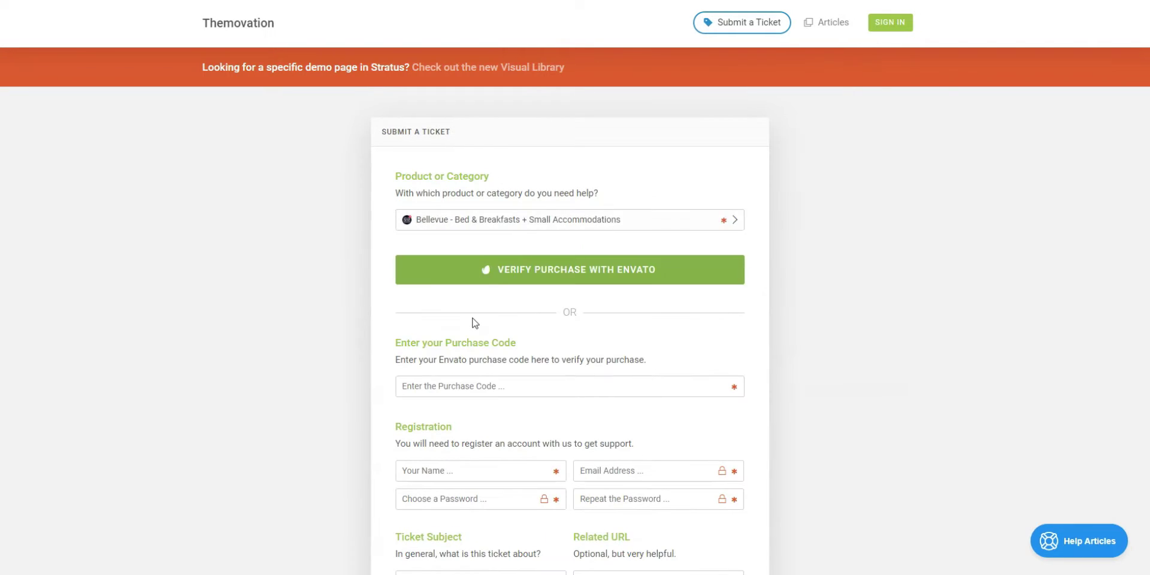
{"action": "scroll", "coordinate": [944, 260], "scroll_direction": "down", "scroll_amount": 4}
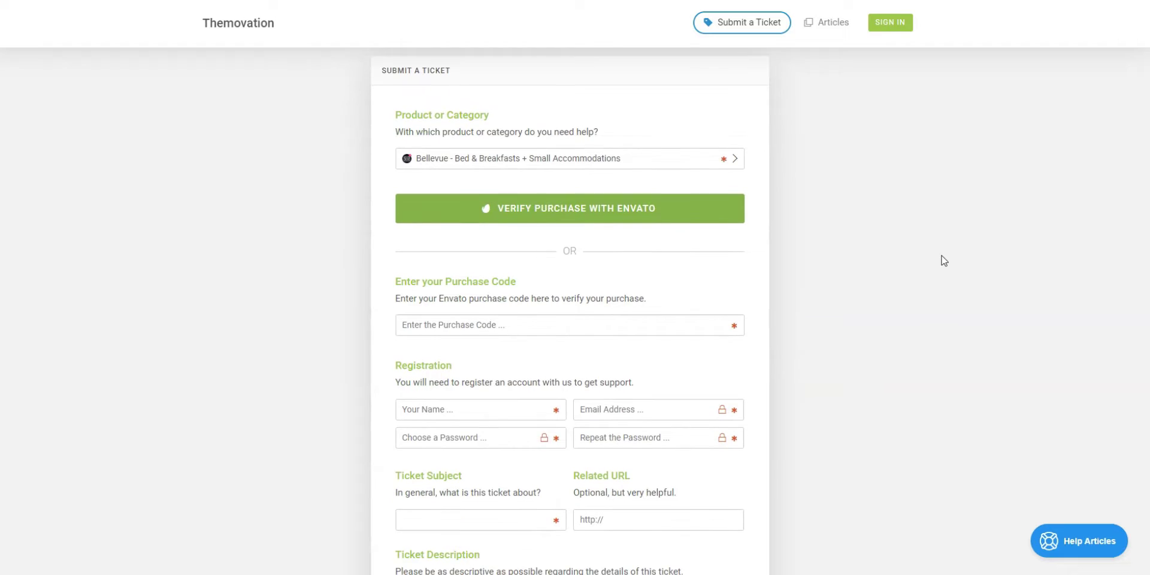
{"action": "scroll", "coordinate": [944, 262], "scroll_direction": "down", "scroll_amount": 2}
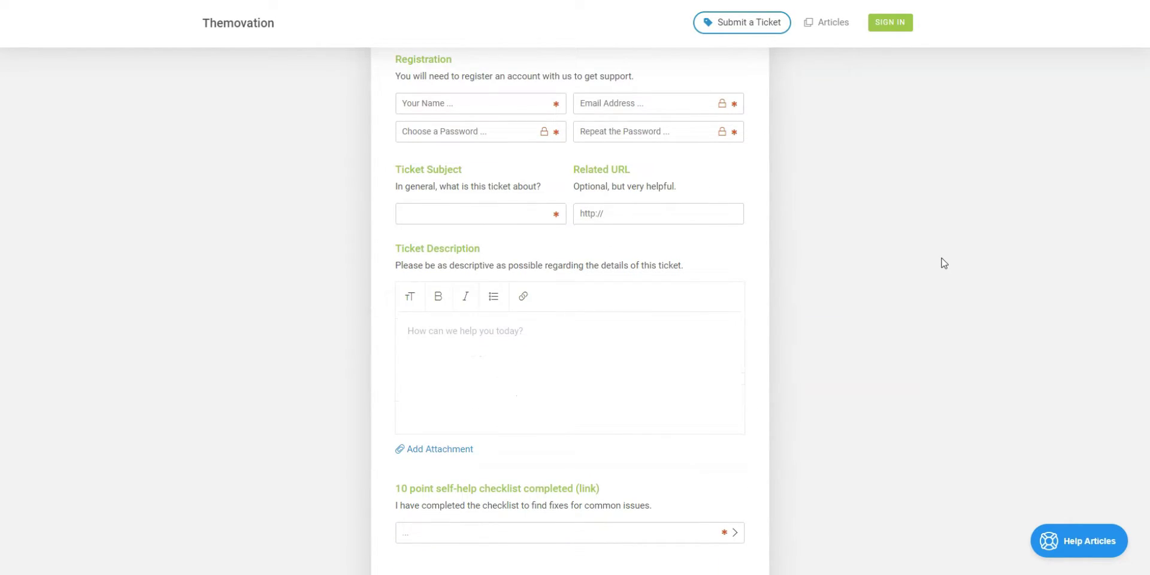
Step: Return to Bellevue's ThemeForest support page, look over its support coverage, and open the theme's item details
{"action": "key", "text": "ctrl+shift+Tab"}
{"action": "scroll", "coordinate": [523, 263], "scroll_direction": "up", "scroll_amount": 3}
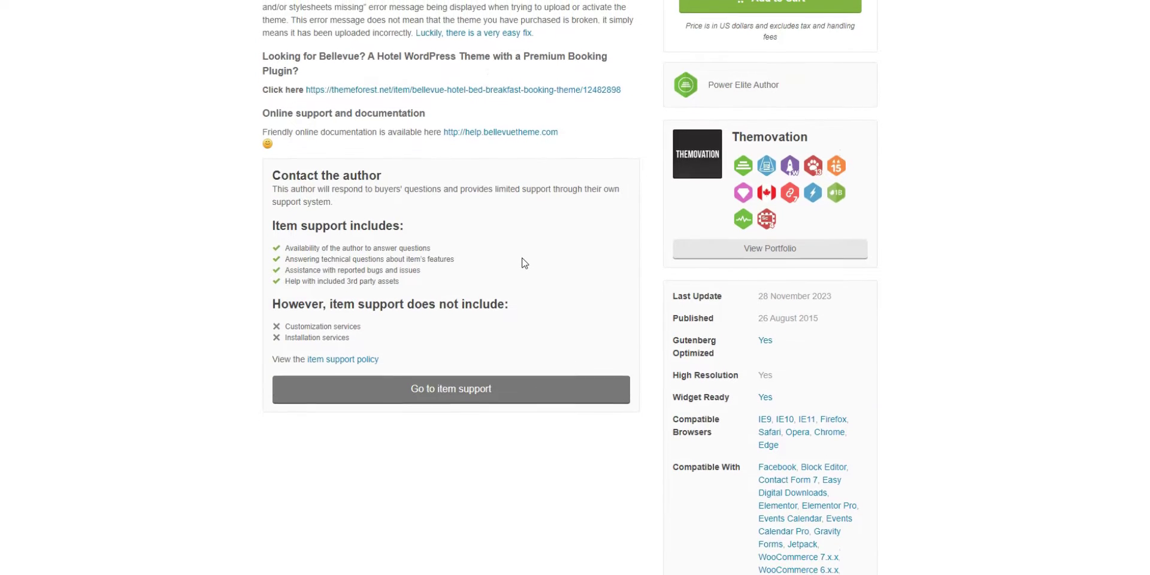
{"action": "scroll", "coordinate": [523, 264], "scroll_direction": "up", "scroll_amount": 2}
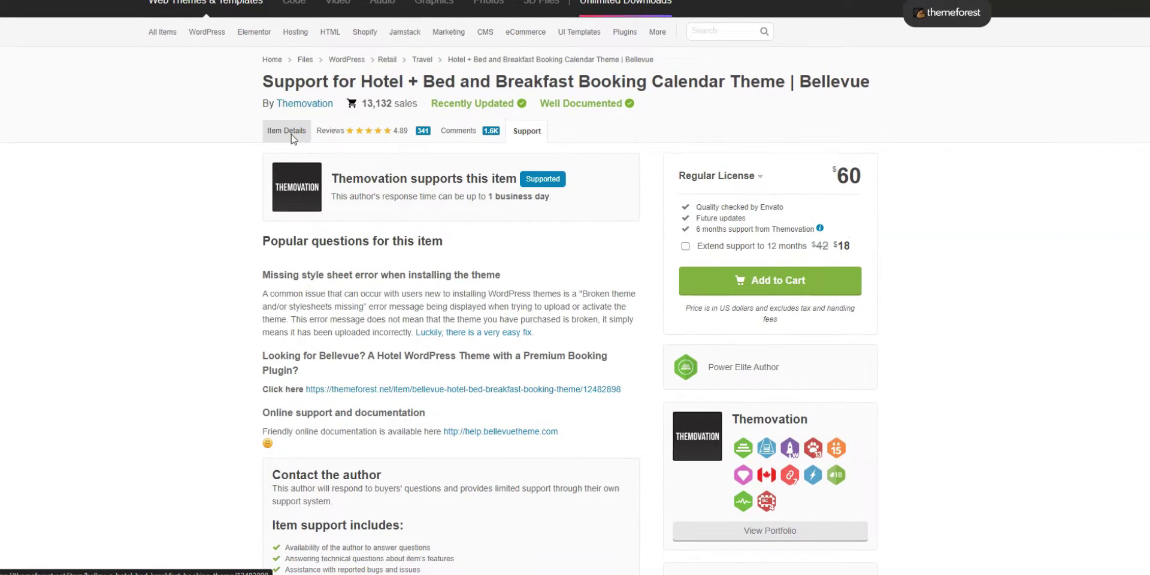
{"action": "left_click", "coordinate": [293, 137]}
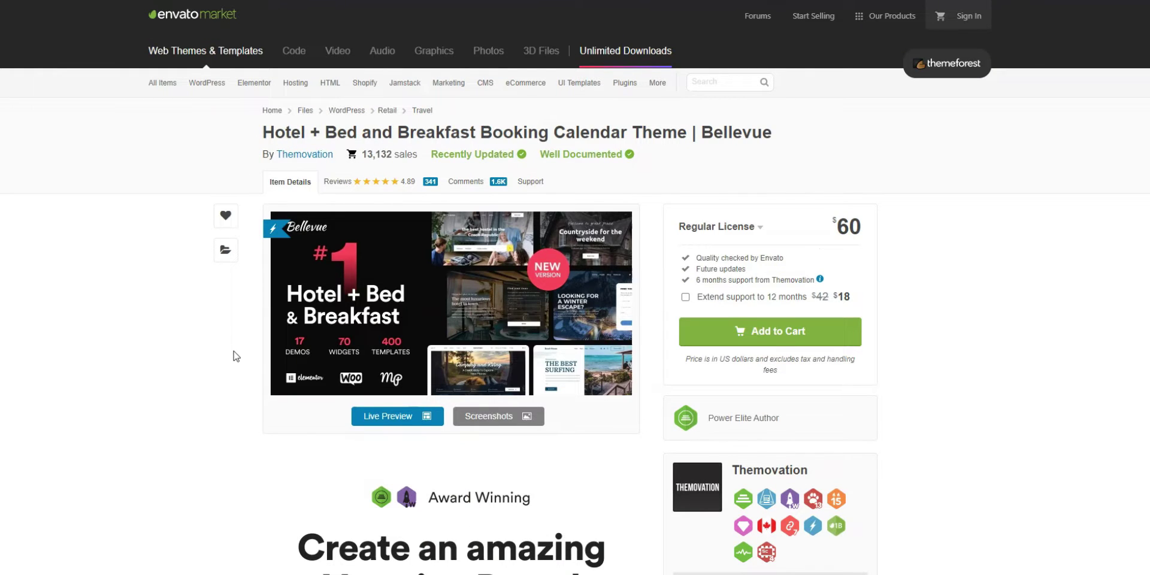
{"action": "scroll", "coordinate": [234, 356], "scroll_direction": "down", "scroll_amount": 2}
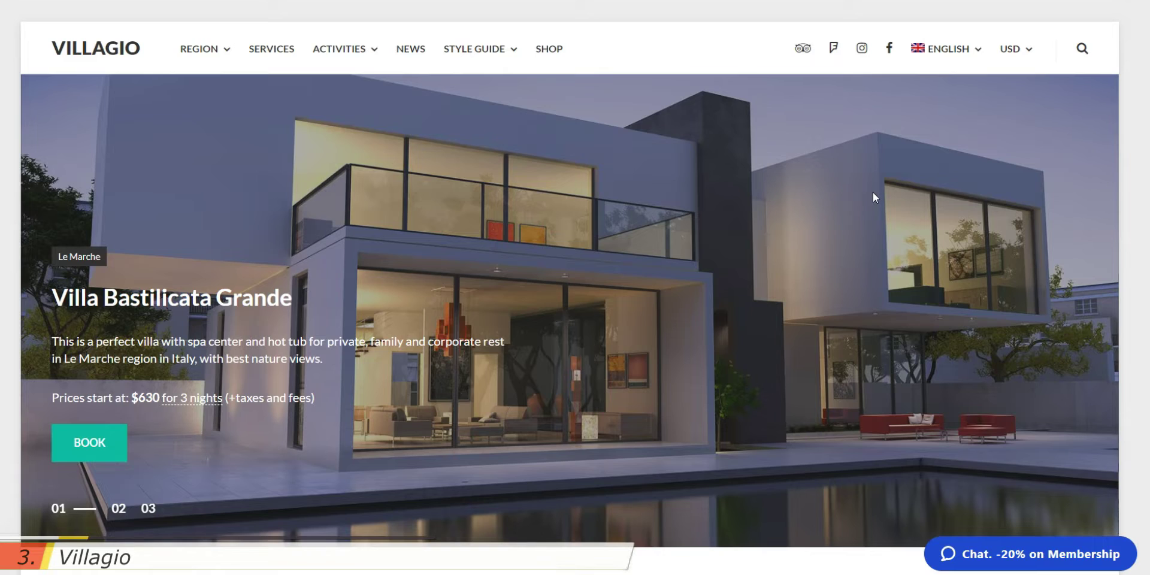
Step: Look over the Villagio demo's home page, including its availability search form and featured villas
{"action": "scroll", "coordinate": [872, 192], "scroll_direction": "down", "scroll_amount": 3}
{"action": "scroll", "coordinate": [873, 192], "scroll_direction": "down", "scroll_amount": 5}
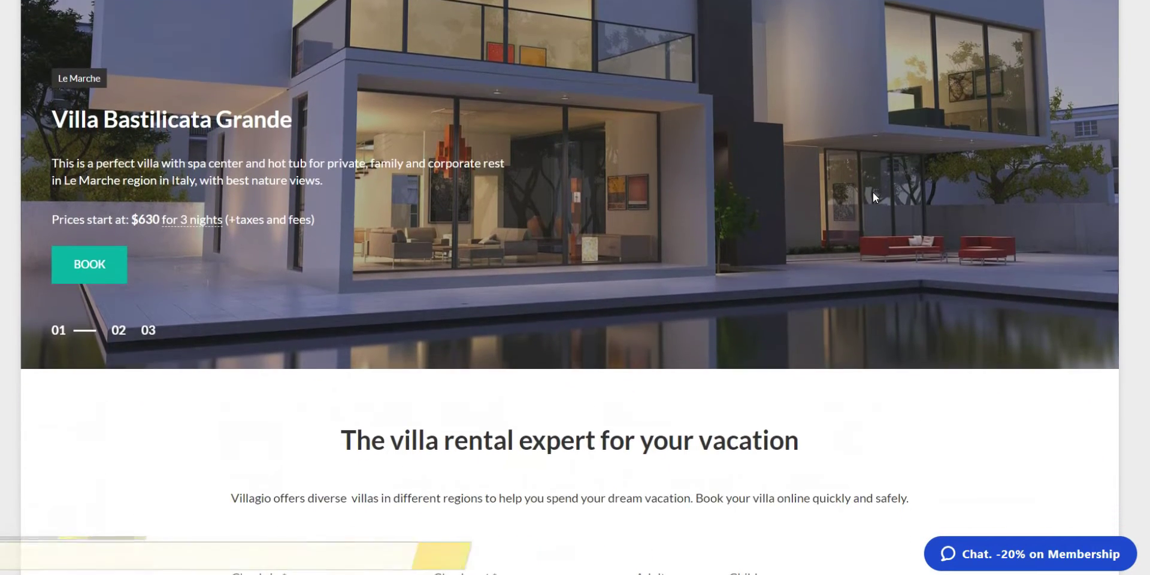
{"action": "scroll", "coordinate": [872, 192], "scroll_direction": "down", "scroll_amount": 3}
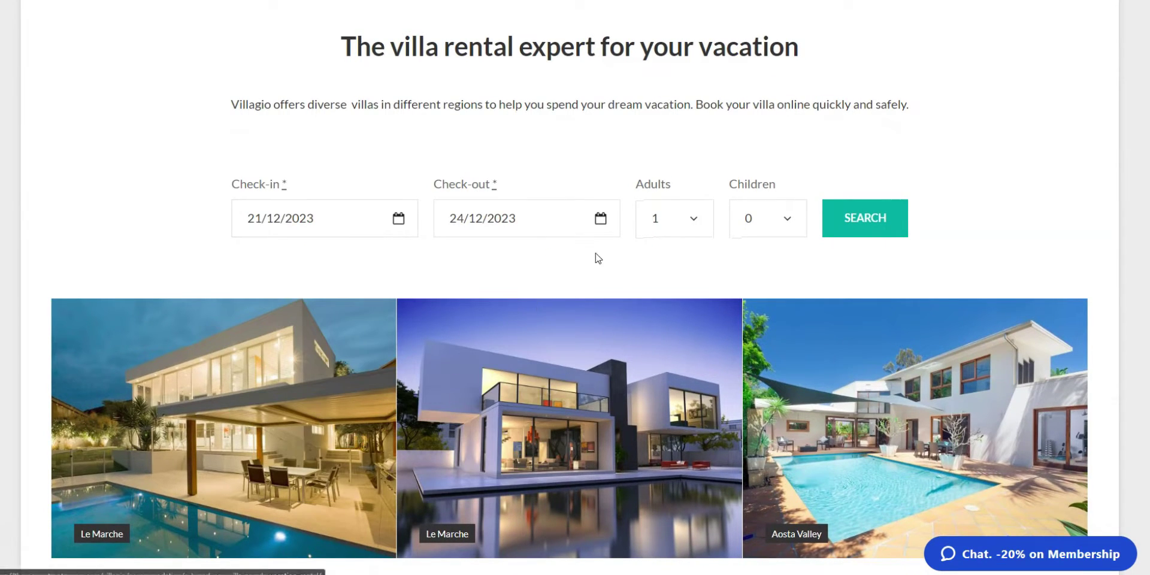
{"action": "scroll", "coordinate": [663, 252], "scroll_direction": "down", "scroll_amount": 2}
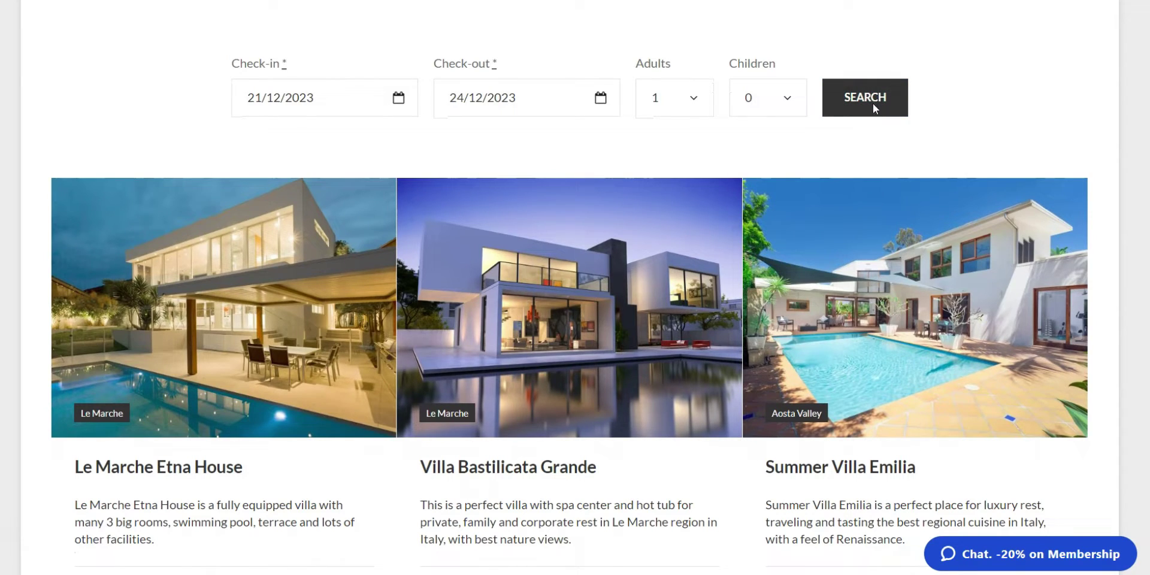
Step: Search the Villagio demo for available villas with the preset dates and guests, and look over the first listing
{"action": "left_click", "coordinate": [873, 105]}
{"action": "scroll", "coordinate": [873, 108], "scroll_direction": "down", "scroll_amount": 10}
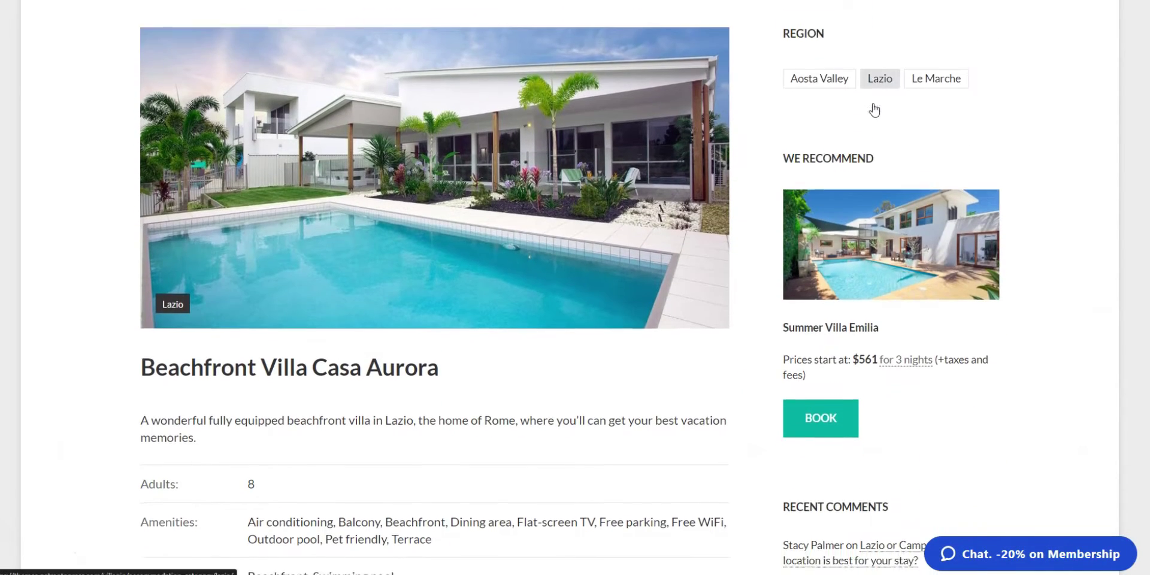
{"action": "scroll", "coordinate": [450, 334], "scroll_direction": "down", "scroll_amount": 1}
{"action": "scroll", "coordinate": [441, 334], "scroll_direction": "down", "scroll_amount": 1}
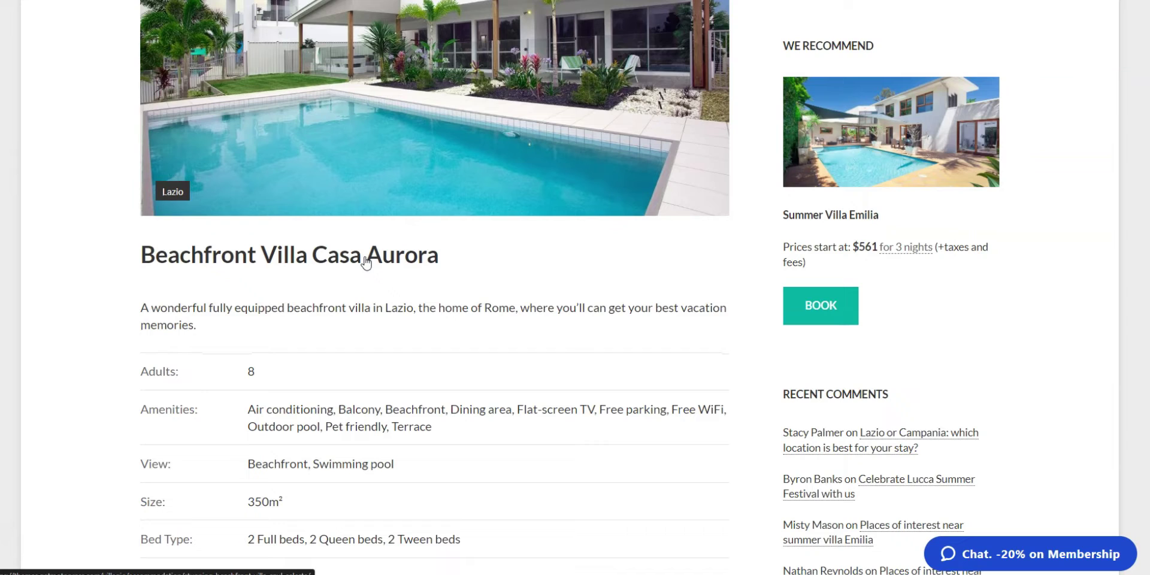
Step: Open the Beachfront Villa Casa Aurora listing and examine its description, photos, booking form, details and starting price
{"action": "left_click", "coordinate": [365, 259]}
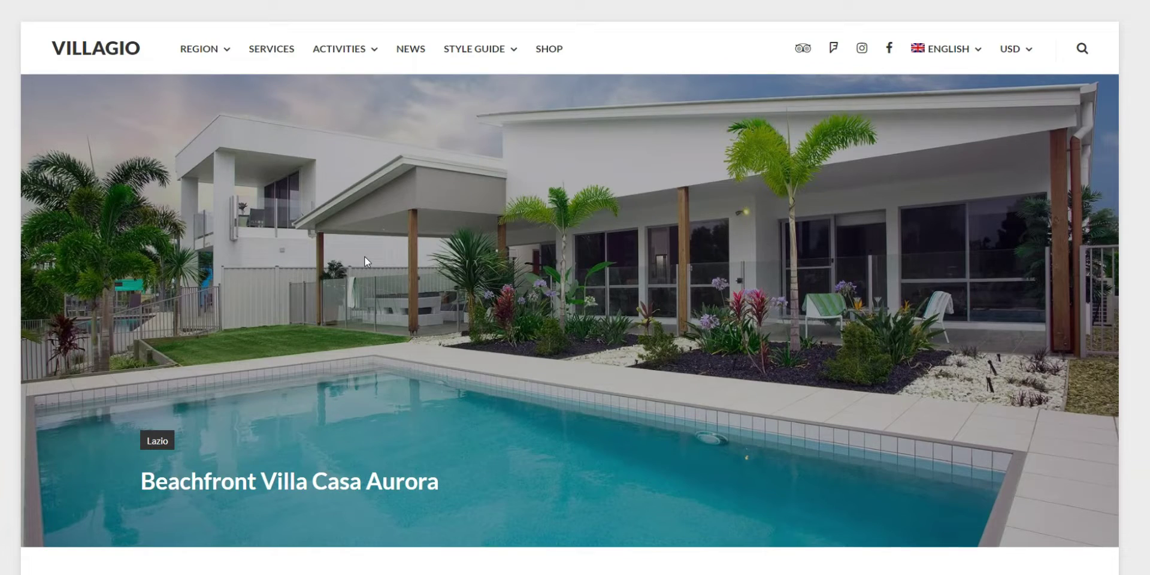
{"action": "scroll", "coordinate": [366, 260], "scroll_direction": "down", "scroll_amount": 3}
{"action": "scroll", "coordinate": [364, 258], "scroll_direction": "down", "scroll_amount": 7}
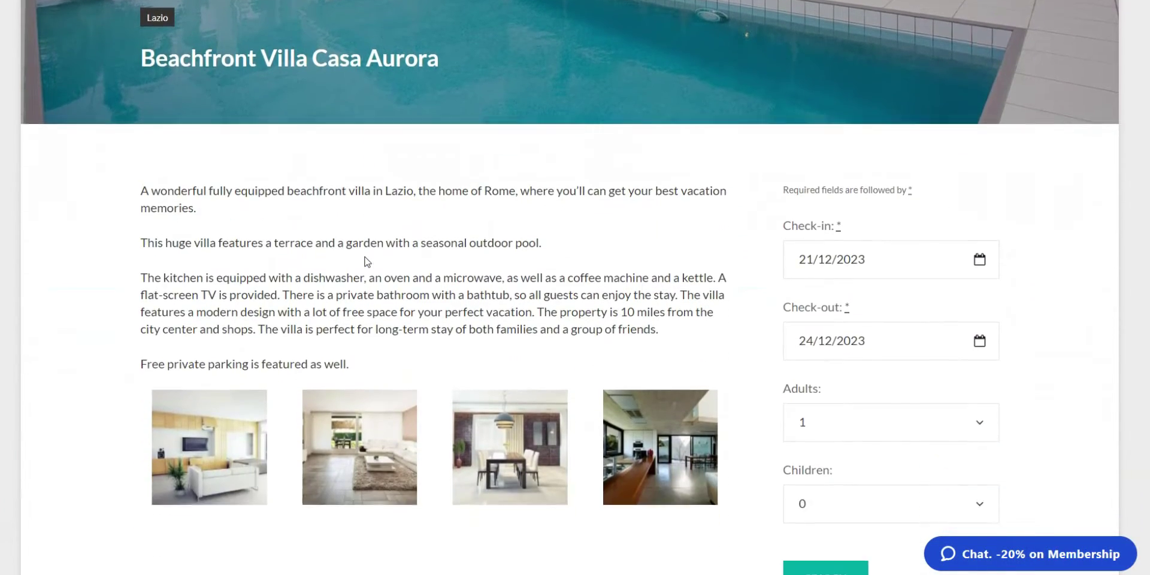
{"action": "scroll", "coordinate": [364, 259], "scroll_direction": "down", "scroll_amount": 5}
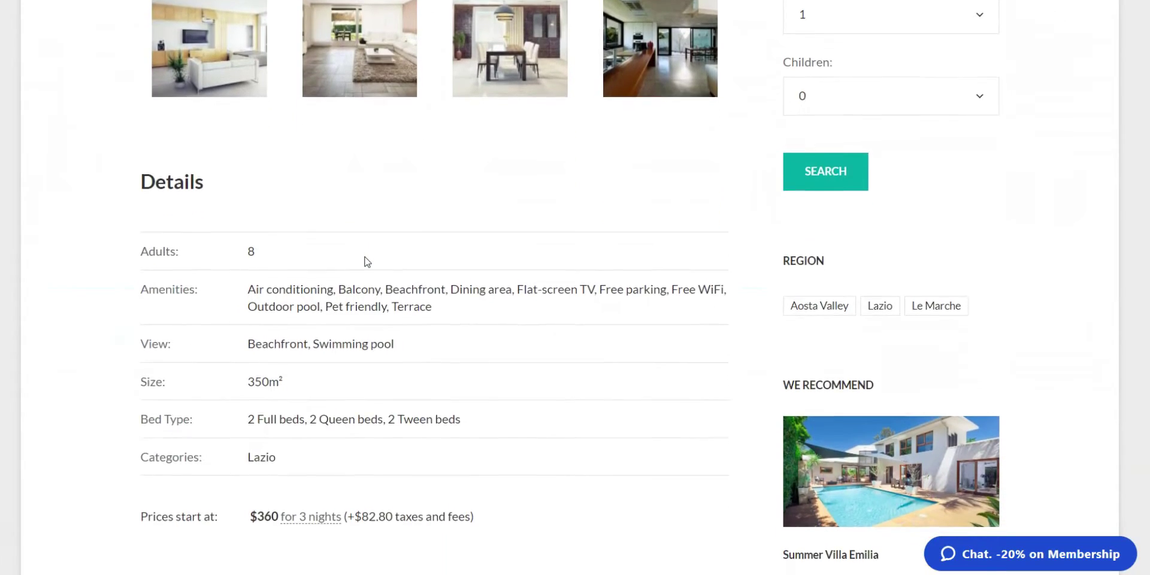
{"action": "scroll", "coordinate": [367, 261], "scroll_direction": "down", "scroll_amount": 4}
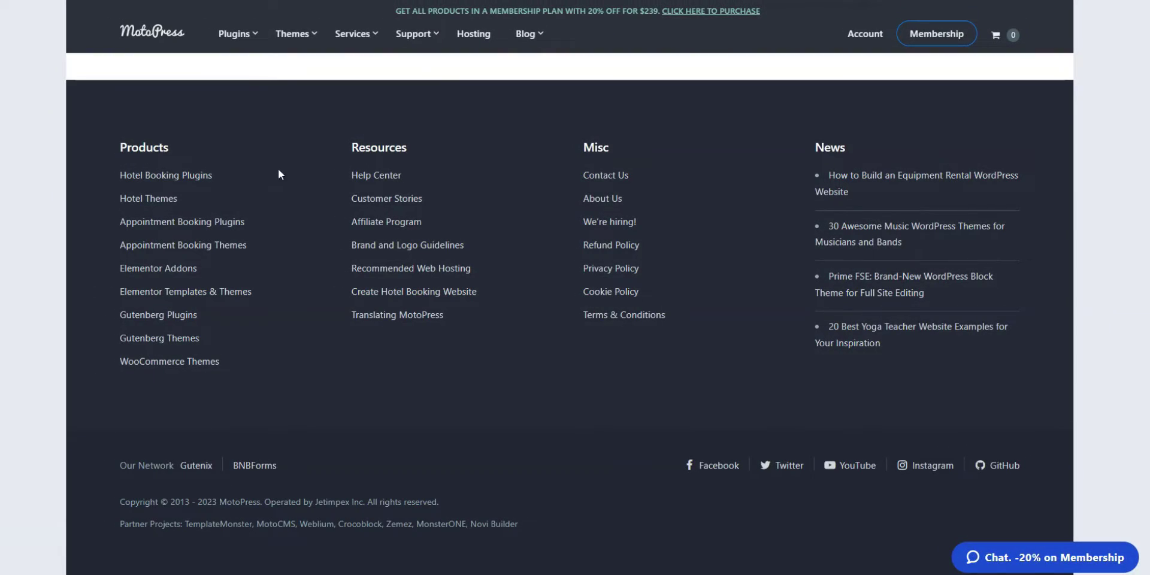
Step: Open the Hotel Booking Plugins category on the MotoPress website and look through the available plugins, add-ons and prices
{"action": "left_click", "coordinate": [155, 176]}
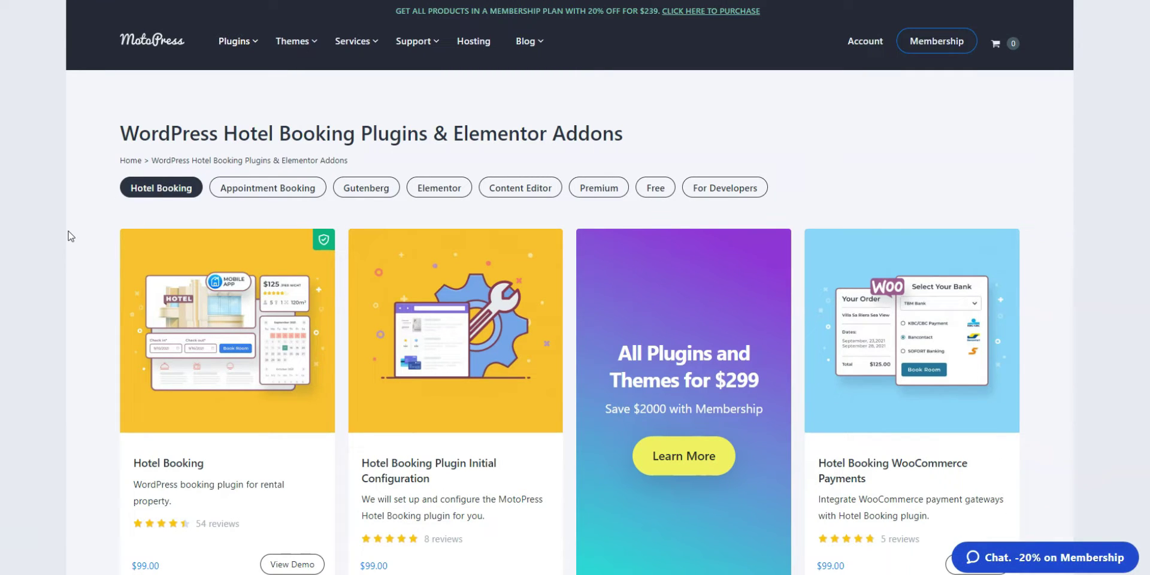
{"action": "scroll", "coordinate": [71, 236], "scroll_direction": "down", "scroll_amount": 1}
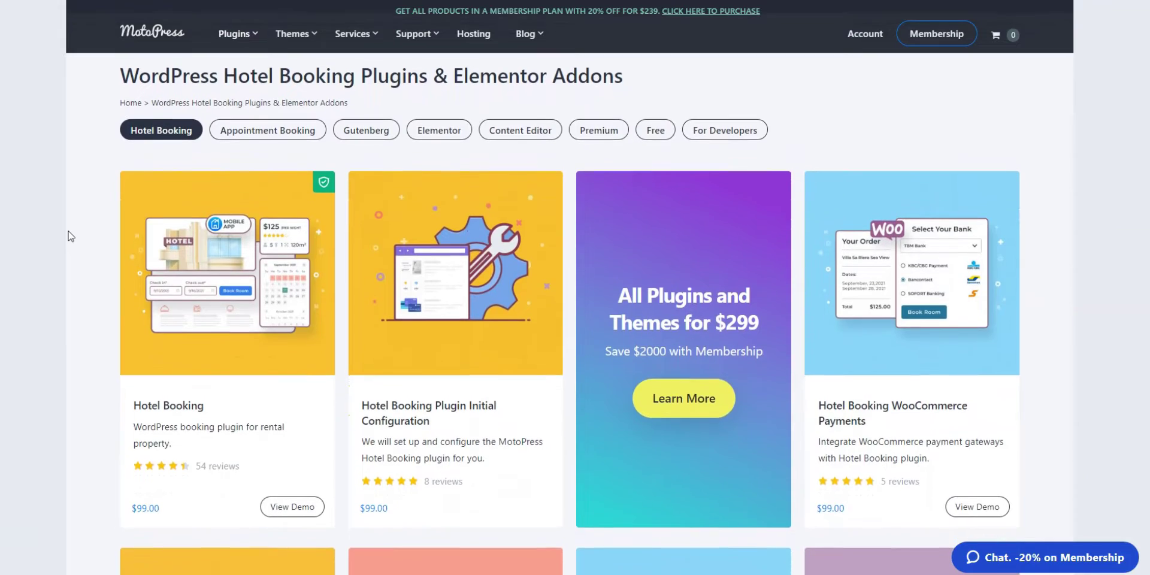
{"action": "scroll", "coordinate": [71, 236], "scroll_direction": "down", "scroll_amount": 1}
{"action": "scroll", "coordinate": [71, 236], "scroll_direction": "down", "scroll_amount": 1}
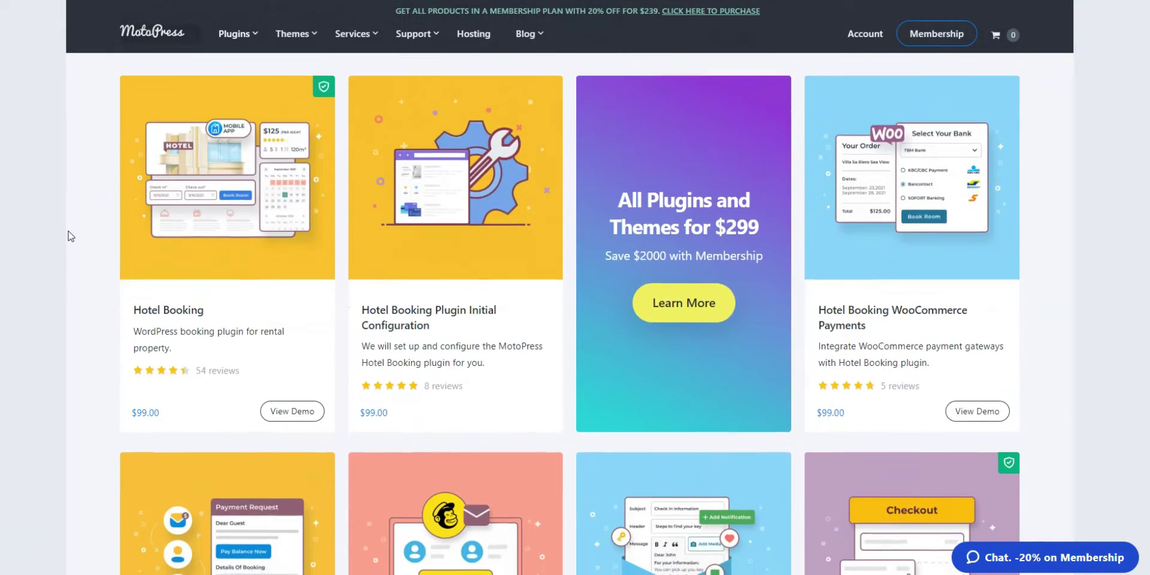
{"action": "scroll", "coordinate": [70, 236], "scroll_direction": "down", "scroll_amount": 1}
{"action": "scroll", "coordinate": [71, 236], "scroll_direction": "down", "scroll_amount": 2}
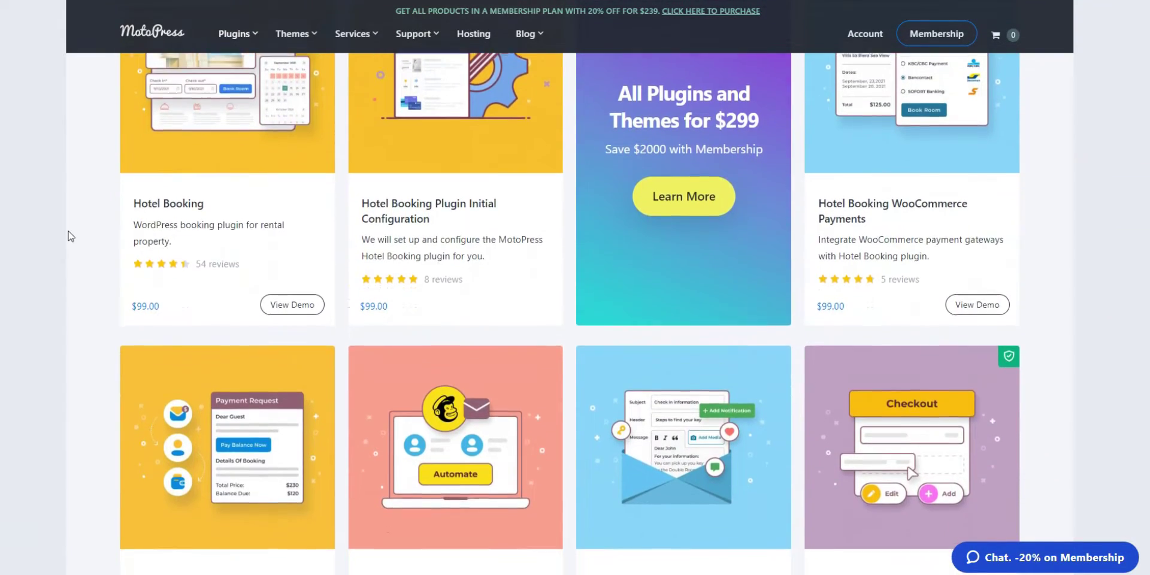
{"action": "scroll", "coordinate": [71, 236], "scroll_direction": "down", "scroll_amount": 2}
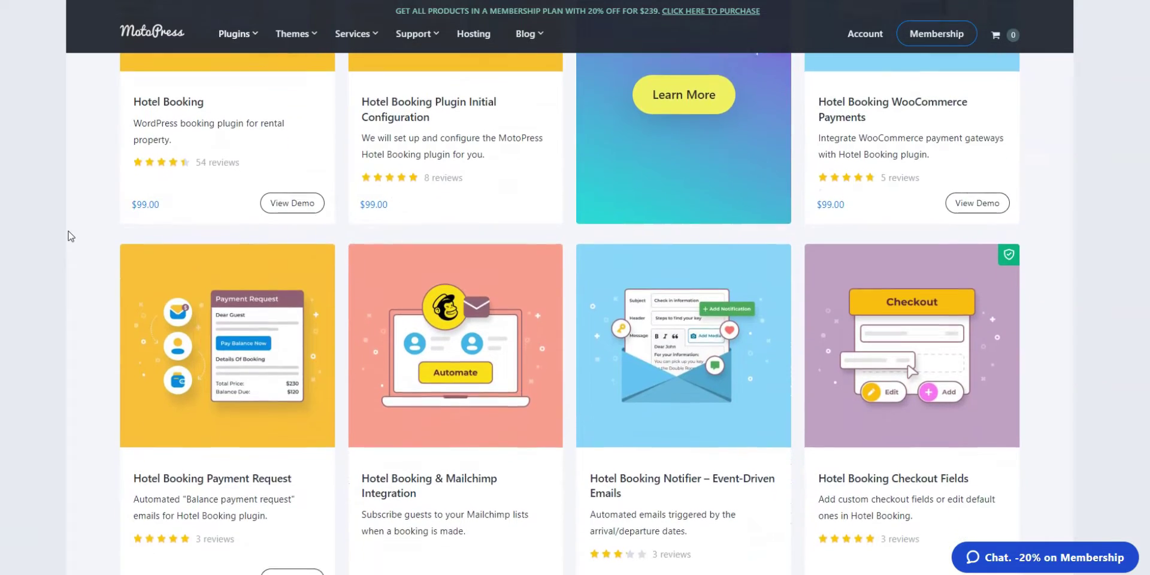
{"action": "scroll", "coordinate": [71, 236], "scroll_direction": "down", "scroll_amount": 3}
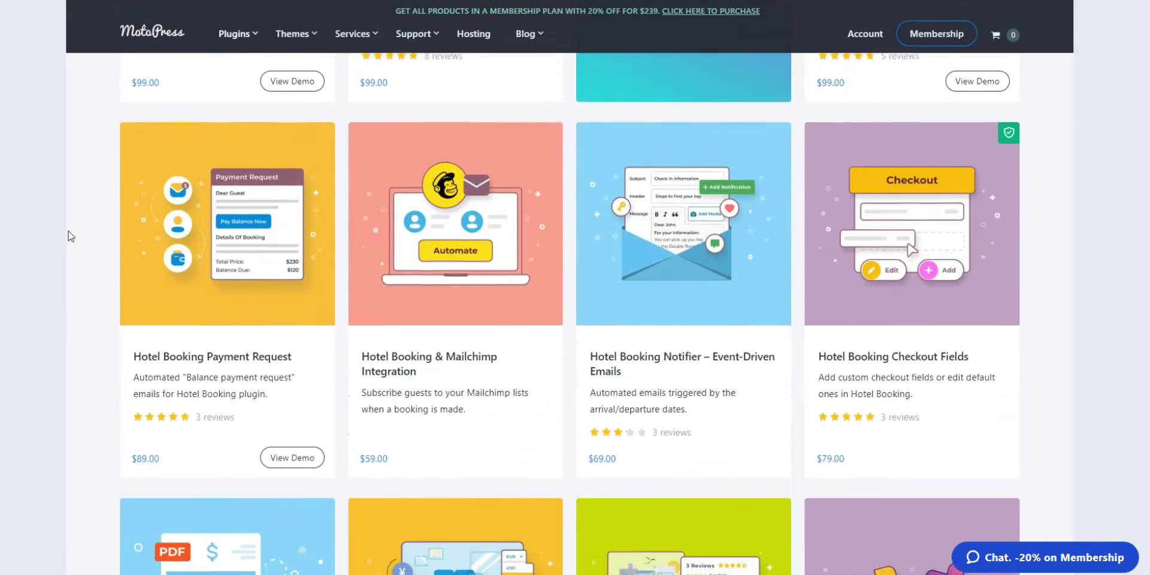
{"action": "scroll", "coordinate": [71, 236], "scroll_direction": "down", "scroll_amount": 3}
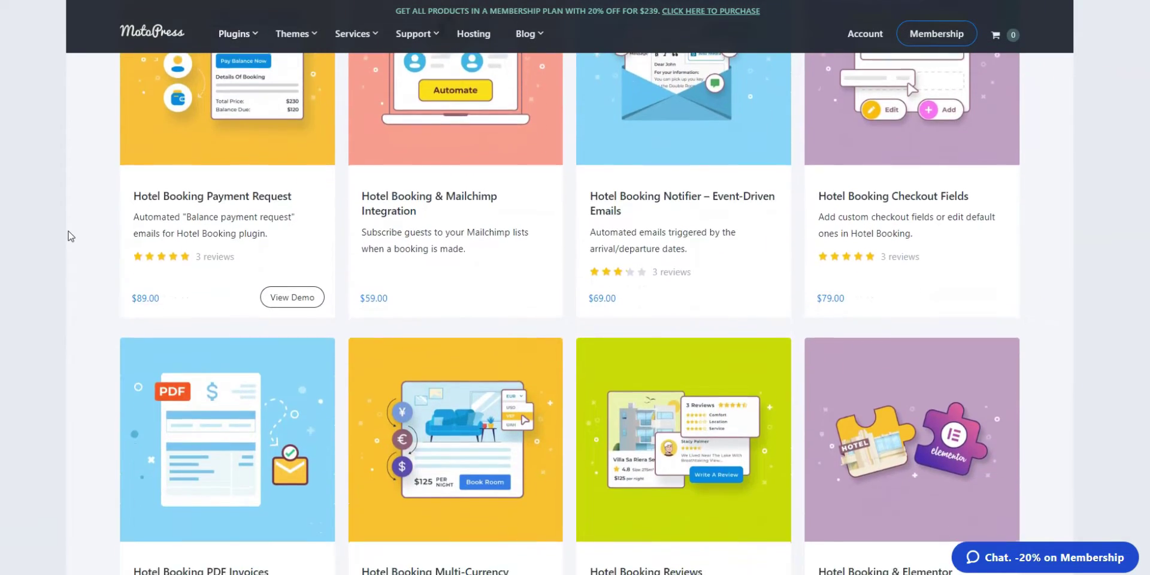
{"action": "scroll", "coordinate": [71, 236], "scroll_direction": "down", "scroll_amount": 1}
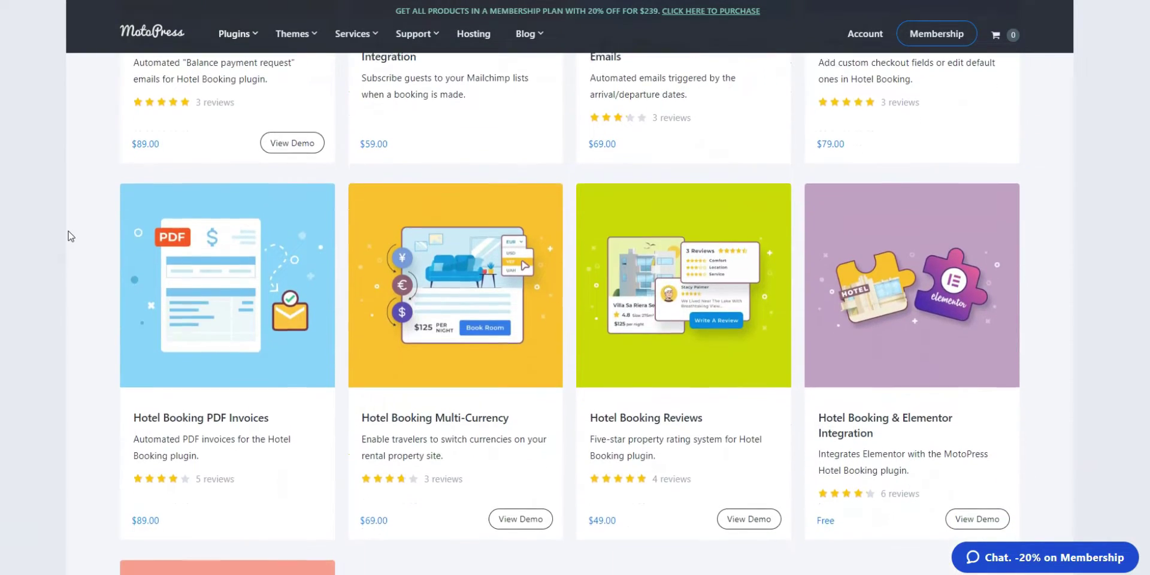
{"action": "scroll", "coordinate": [71, 236], "scroll_direction": "down", "scroll_amount": 2}
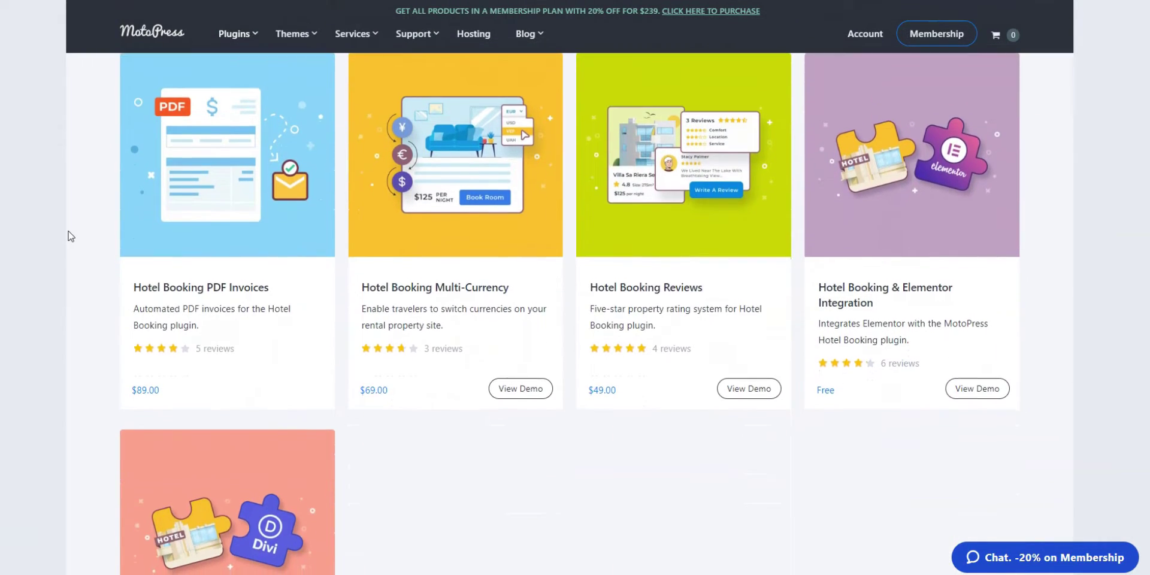
Step: Open the Hotel Booking PDF Invoices add-on and look over its description, licence options and support links
{"action": "scroll", "coordinate": [70, 236], "scroll_direction": "down", "scroll_amount": 2}
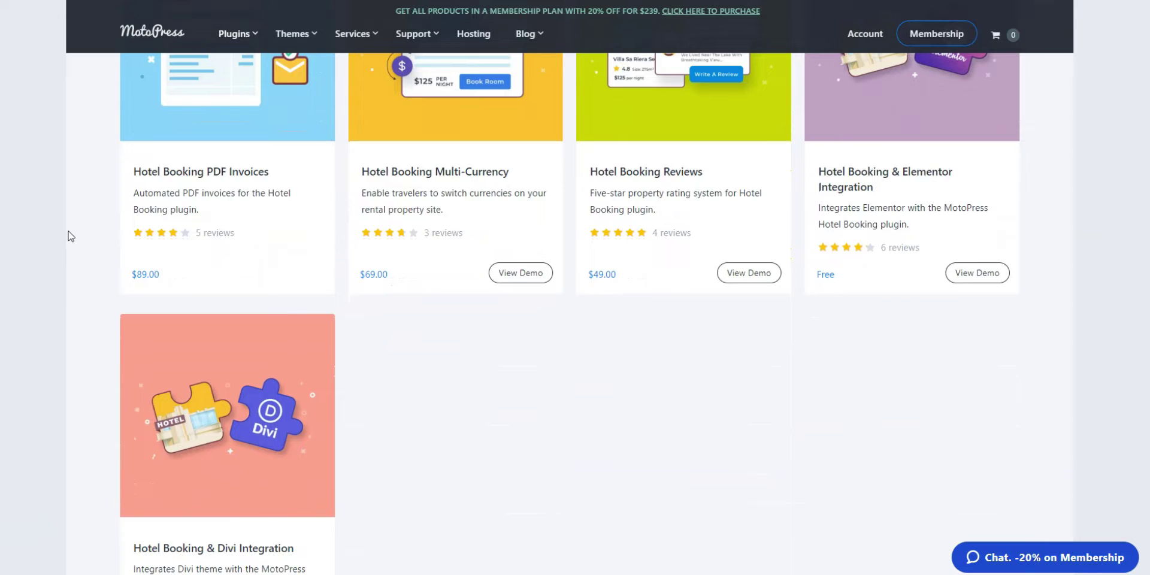
{"action": "left_click", "coordinate": [203, 172]}
{"action": "scroll", "coordinate": [203, 180], "scroll_direction": "down", "scroll_amount": 1}
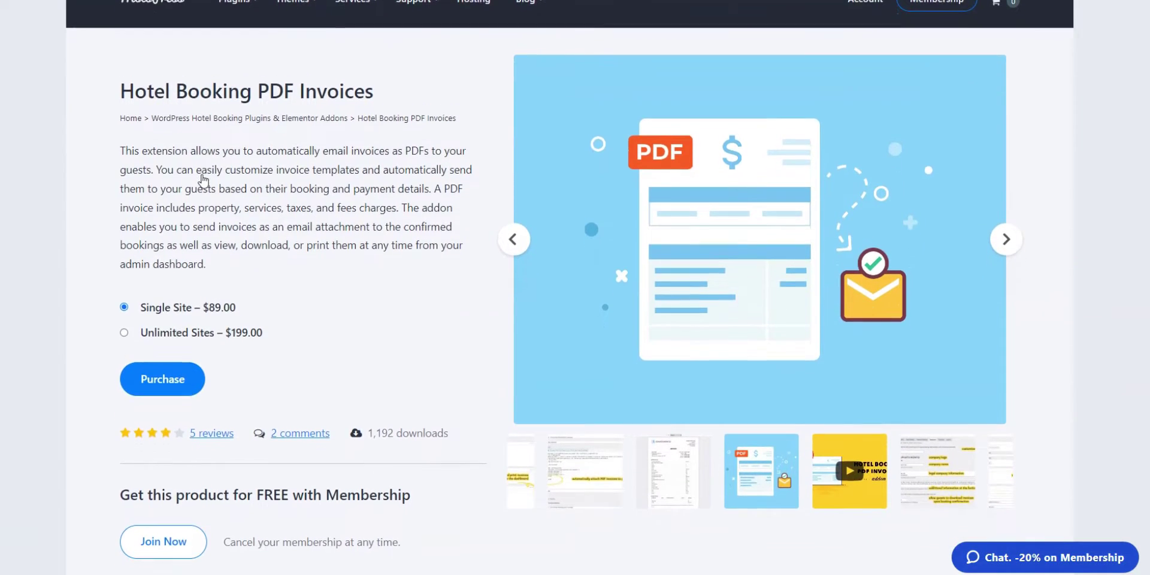
{"action": "scroll", "coordinate": [204, 178], "scroll_direction": "down", "scroll_amount": 3}
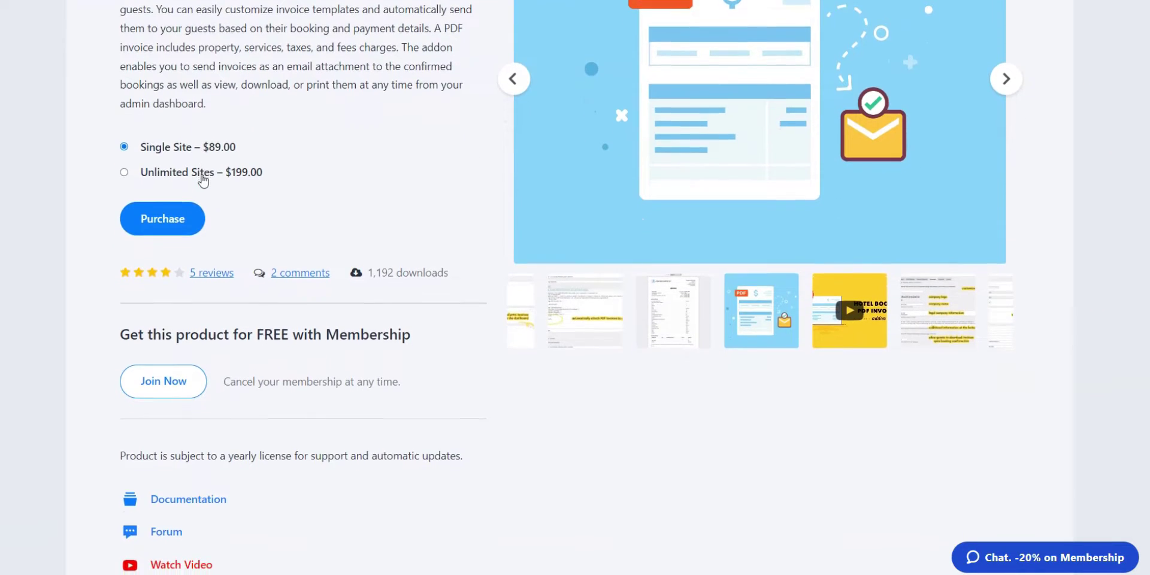
{"action": "scroll", "coordinate": [204, 177], "scroll_direction": "down", "scroll_amount": 1}
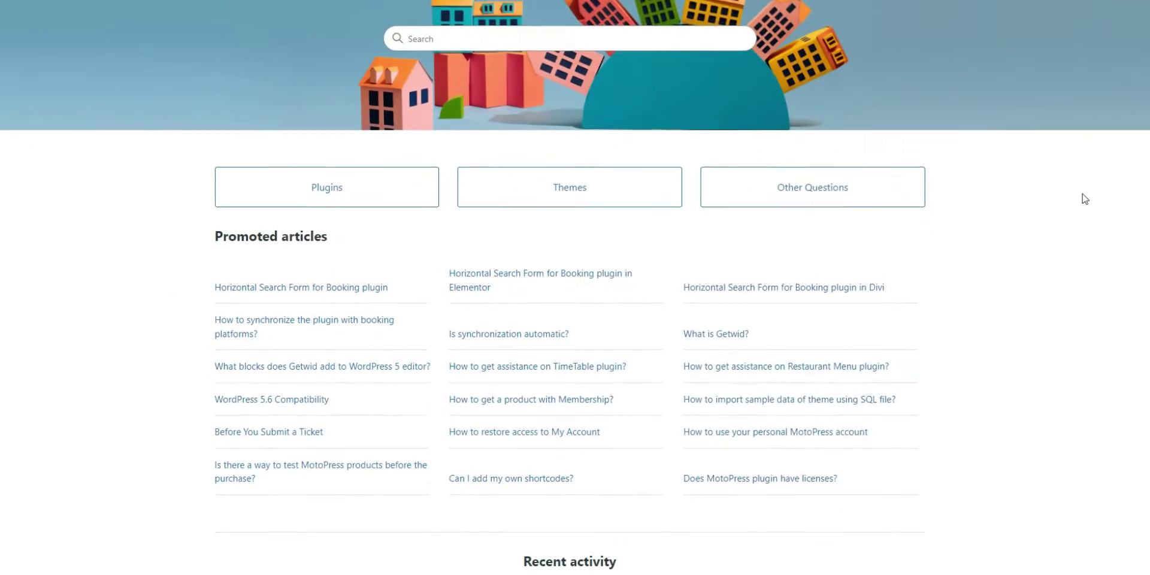
Step: Look over the MotoPress help centre's promoted articles, open its Themes category and go to the Villagio questions
{"action": "scroll", "coordinate": [1083, 196], "scroll_direction": "down", "scroll_amount": 2}
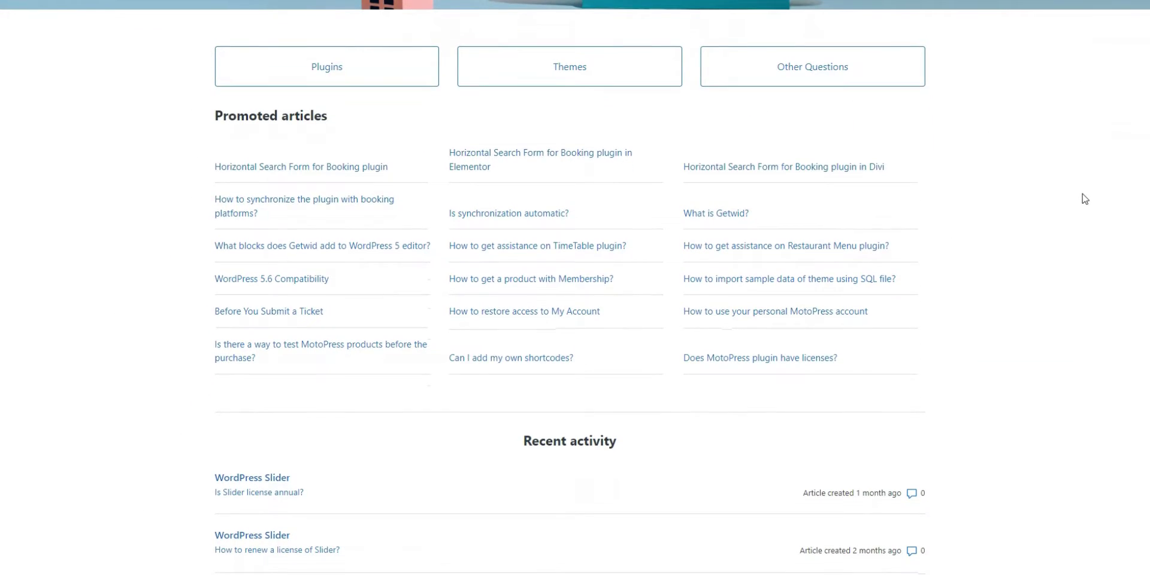
{"action": "scroll", "coordinate": [1085, 199], "scroll_direction": "up", "scroll_amount": 3}
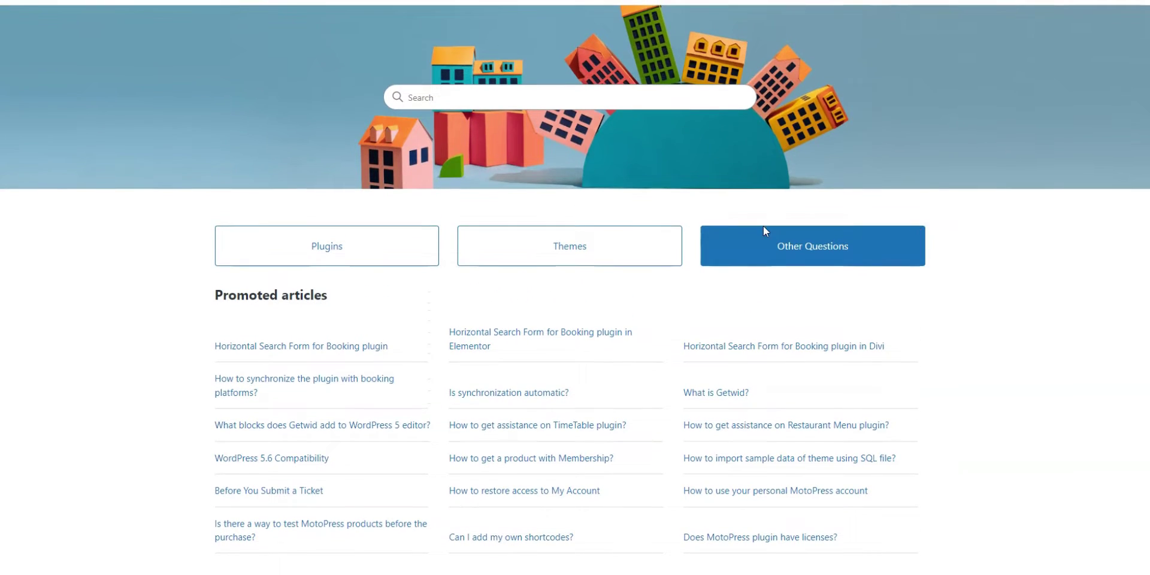
{"action": "left_click", "coordinate": [571, 240]}
{"action": "scroll", "coordinate": [804, 261], "scroll_direction": "down", "scroll_amount": 4}
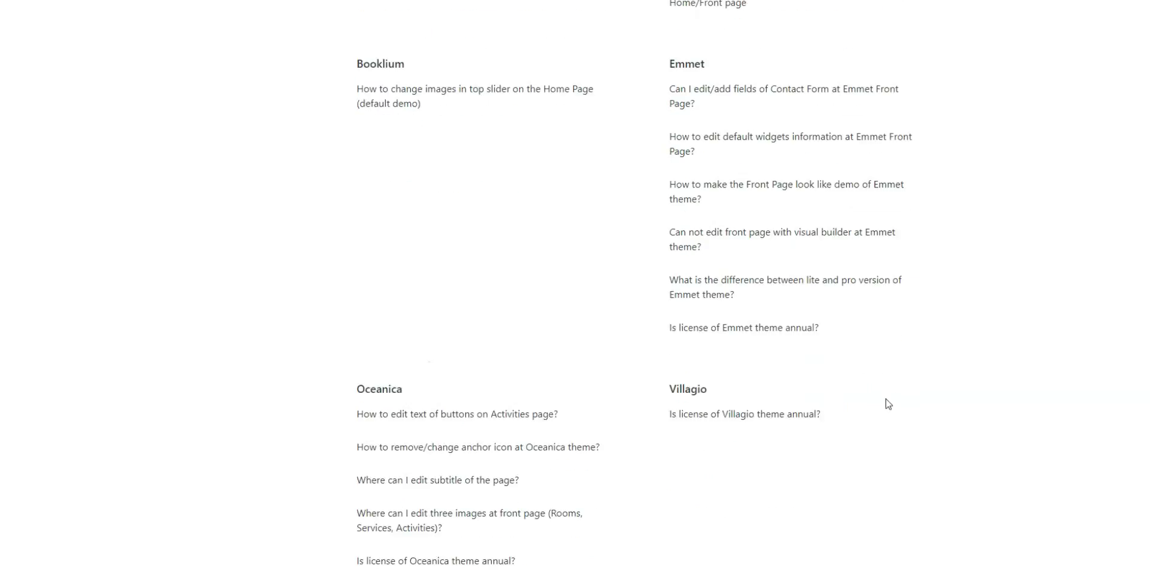
{"action": "left_click", "coordinate": [705, 354]}
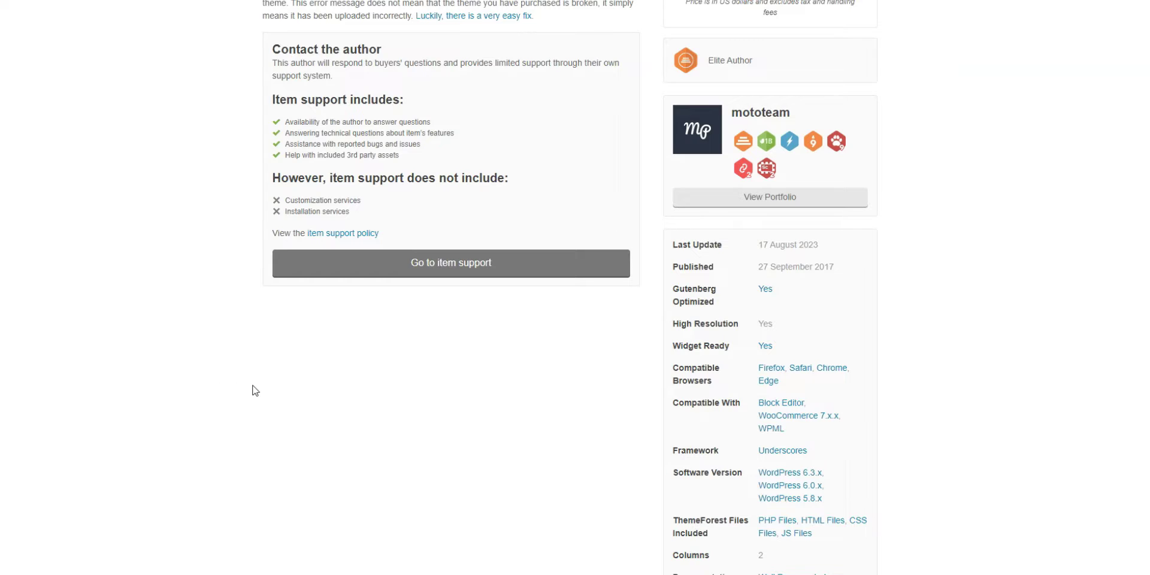
Step: Review Villagio's support terms on ThemeForest, then open its item details and look over the description and price
{"action": "scroll", "coordinate": [258, 388], "scroll_direction": "up", "scroll_amount": 3}
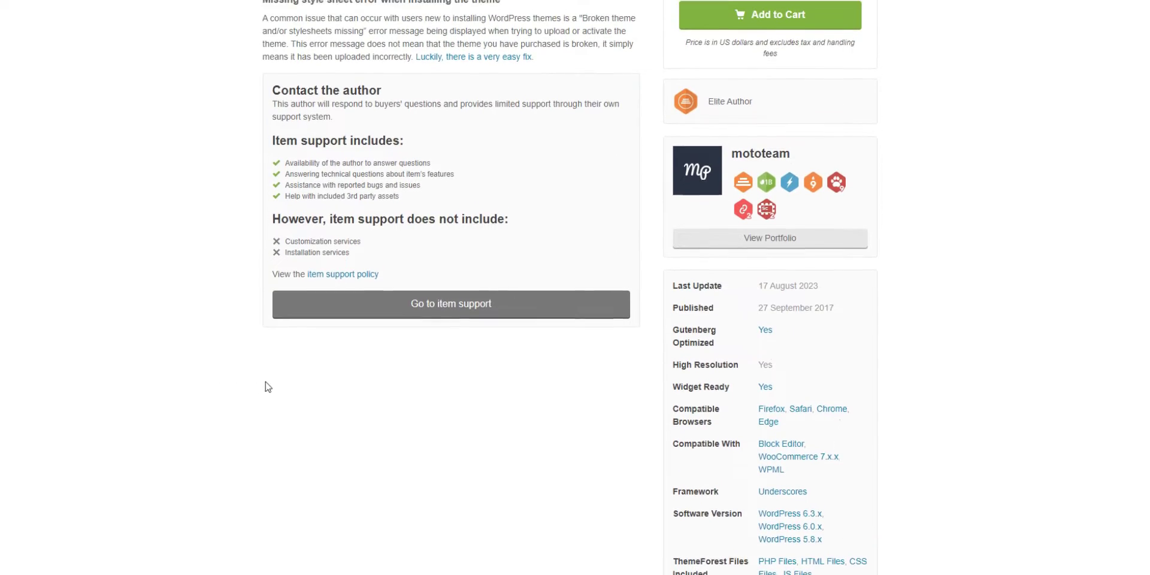
{"action": "scroll", "coordinate": [276, 363], "scroll_direction": "up", "scroll_amount": 2}
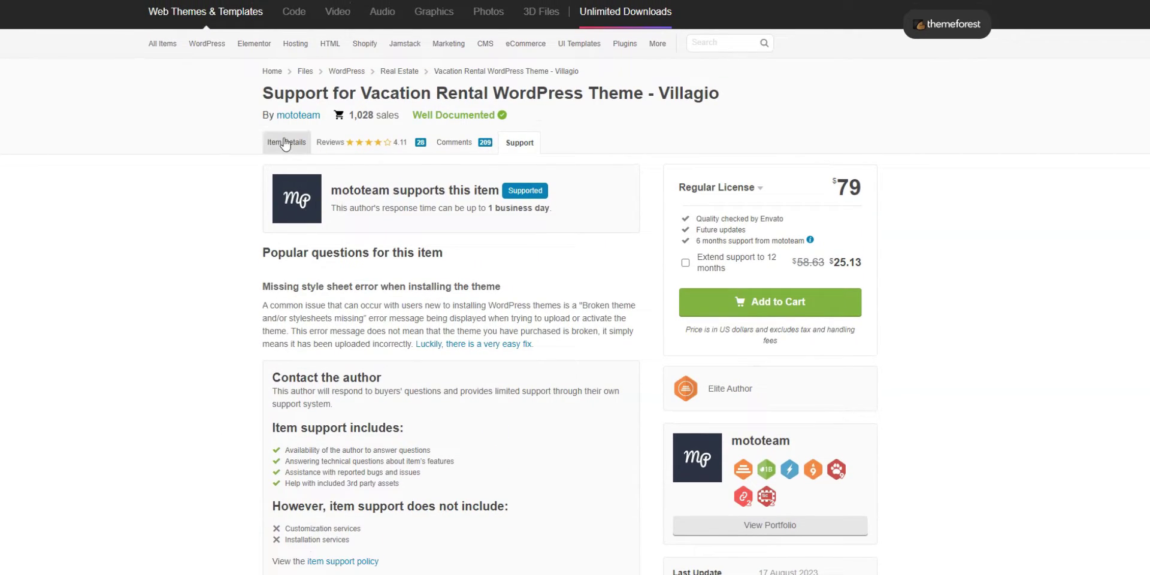
{"action": "left_click", "coordinate": [285, 144]}
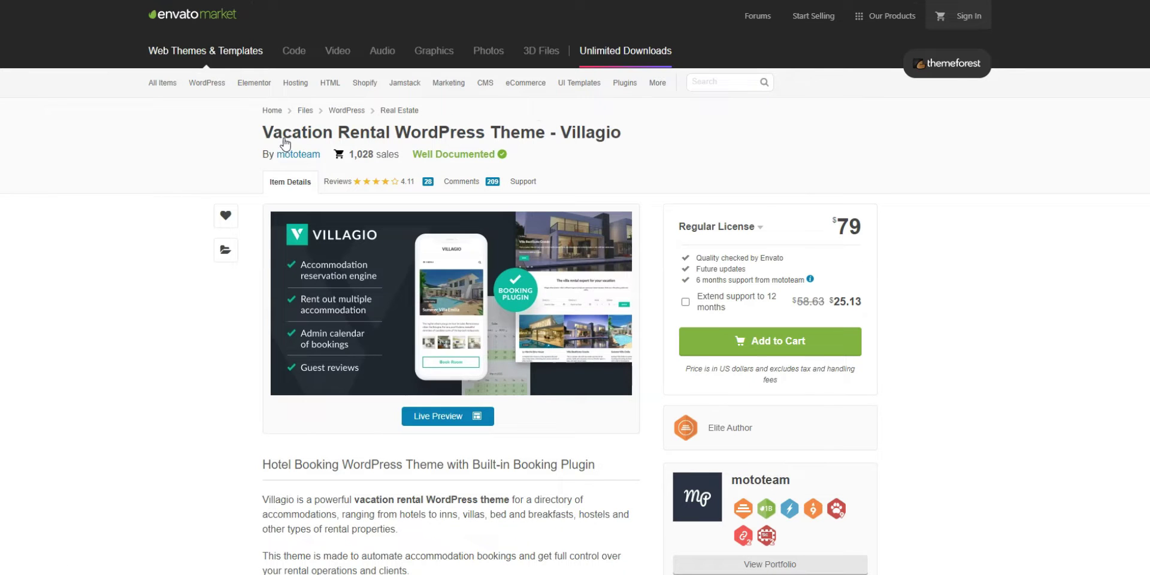
{"action": "scroll", "coordinate": [256, 194], "scroll_direction": "down", "scroll_amount": 3}
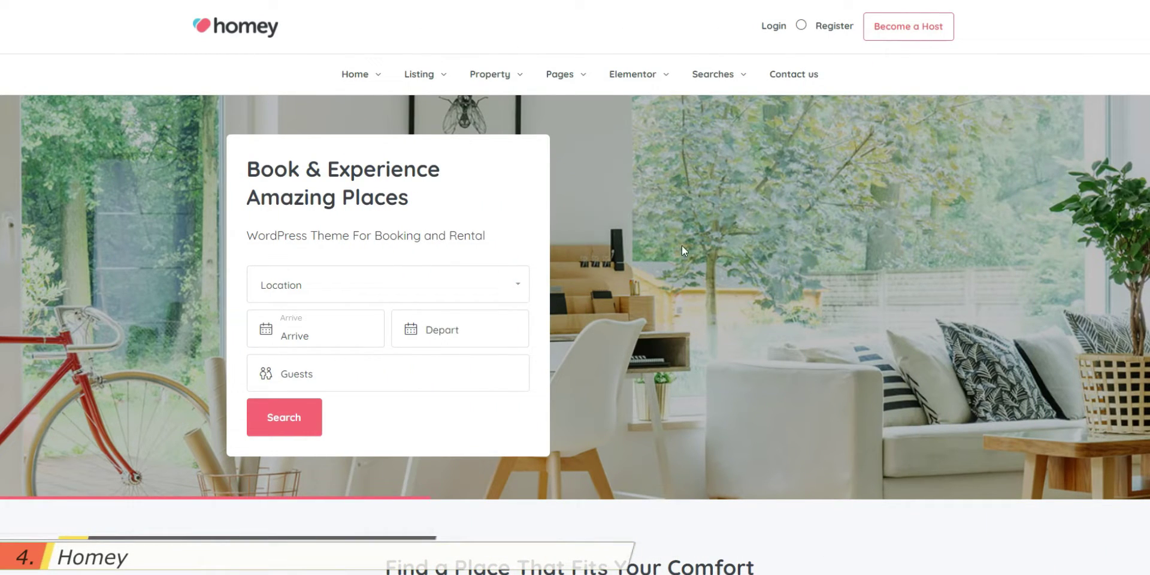
Step: Examine the Homey demo's booking search form by viewing its location list and arrival date calendar
{"action": "left_click", "coordinate": [346, 297]}
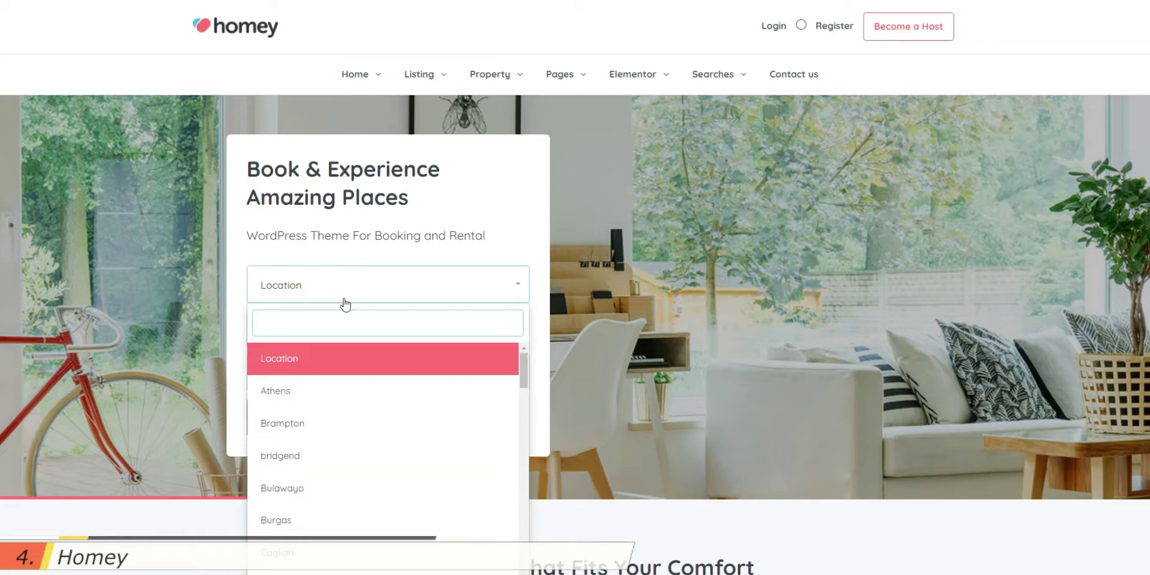
{"action": "left_click", "coordinate": [599, 382]}
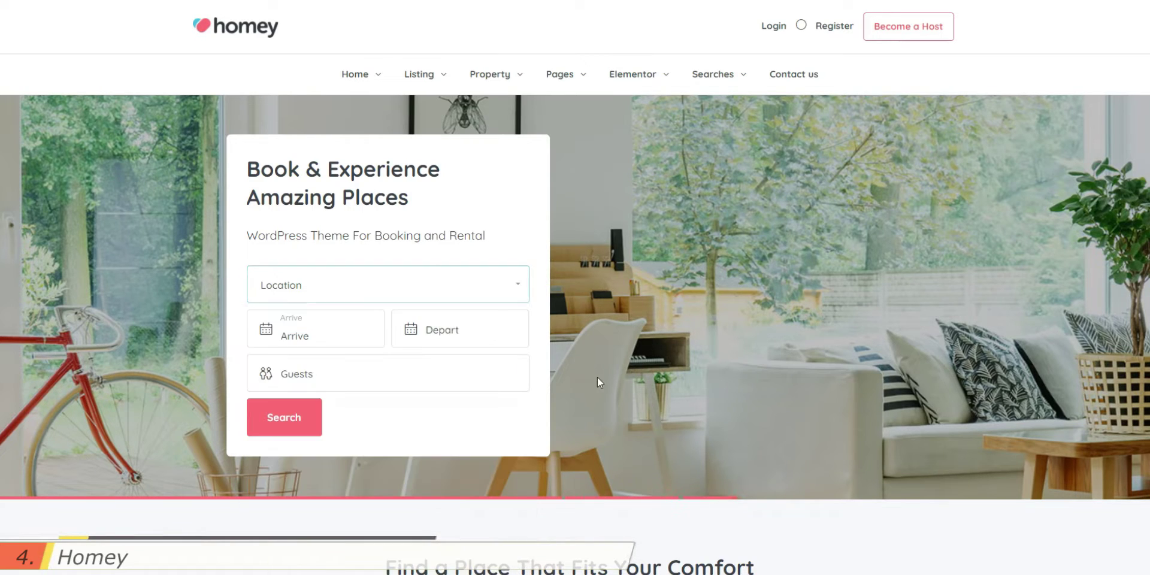
{"action": "left_click", "coordinate": [325, 335]}
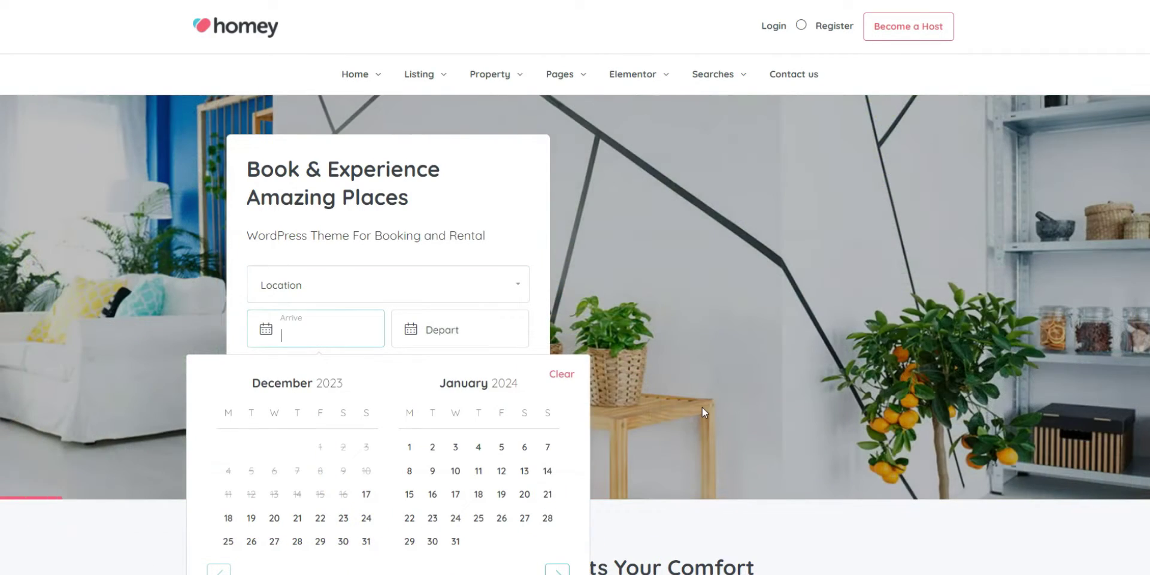
{"action": "left_click", "coordinate": [702, 407]}
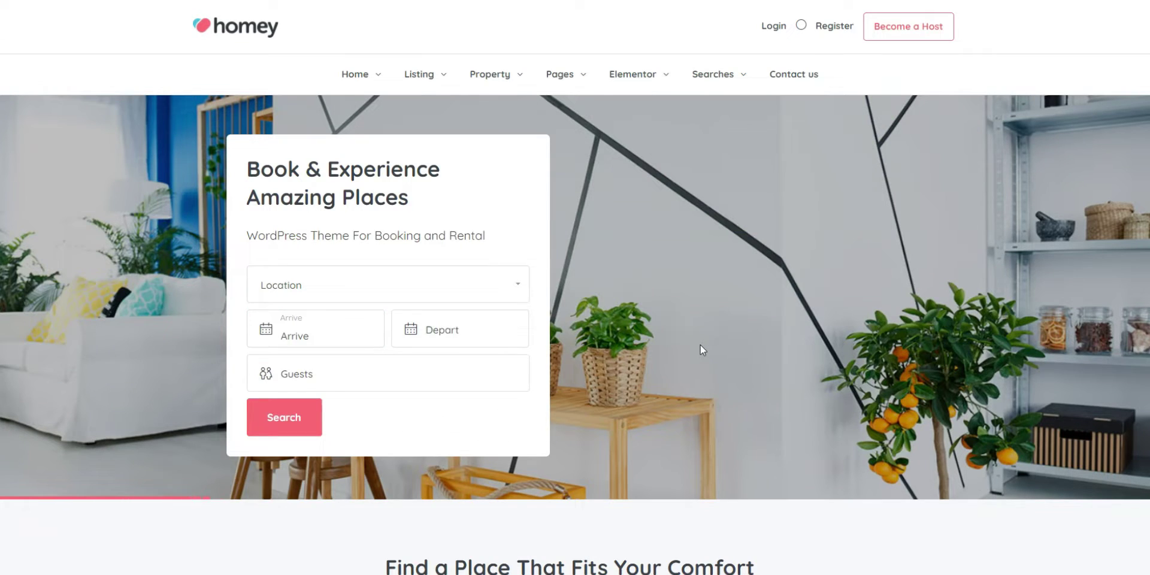
Step: Look over the Homey home page's property types, featured homes, trending destinations, partners and footer
{"action": "scroll", "coordinate": [700, 350], "scroll_direction": "down", "scroll_amount": 4}
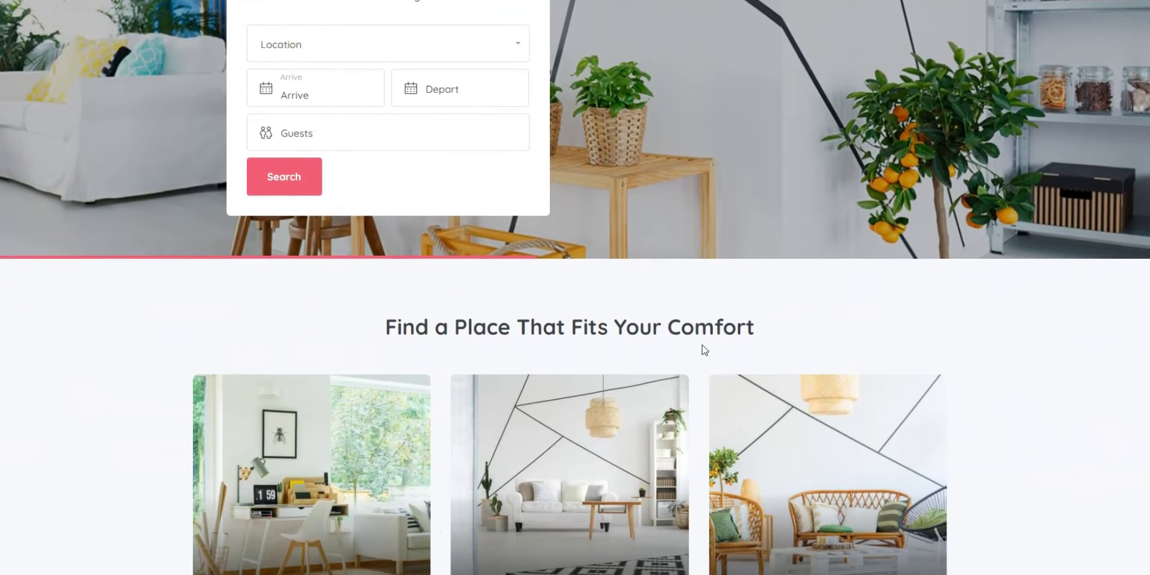
{"action": "scroll", "coordinate": [704, 350], "scroll_direction": "down", "scroll_amount": 6}
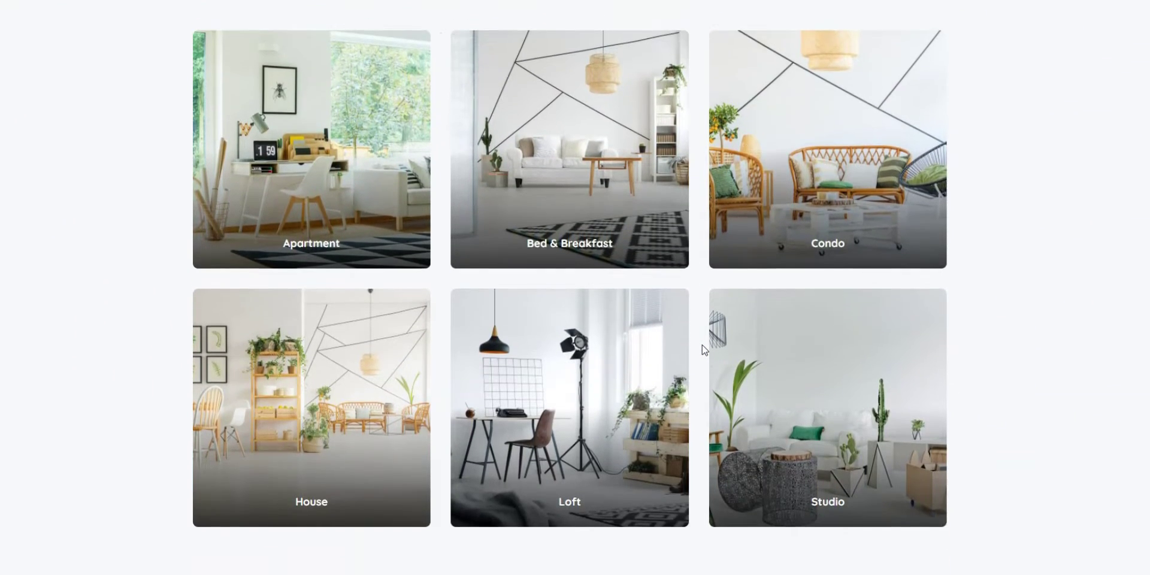
{"action": "scroll", "coordinate": [705, 350], "scroll_direction": "down", "scroll_amount": 7}
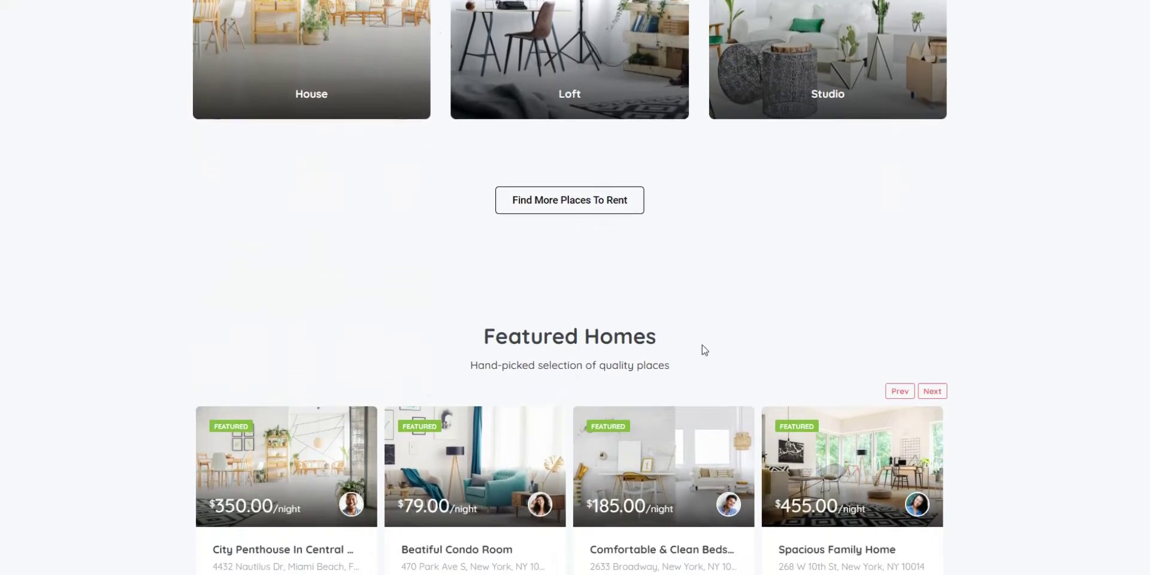
{"action": "scroll", "coordinate": [702, 345], "scroll_direction": "down", "scroll_amount": 7}
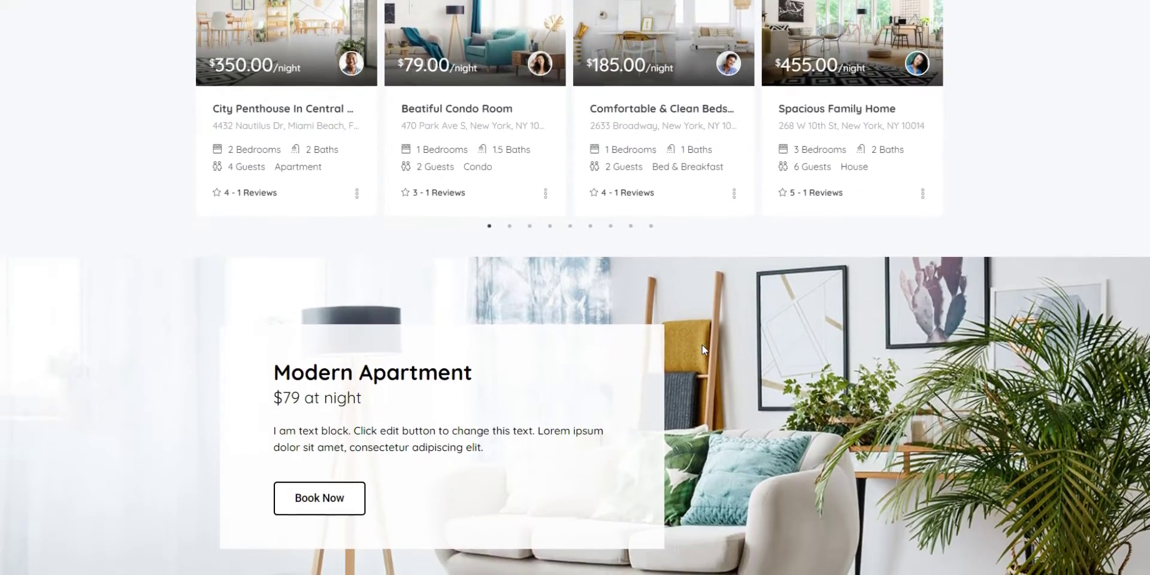
{"action": "scroll", "coordinate": [702, 346], "scroll_direction": "down", "scroll_amount": 9}
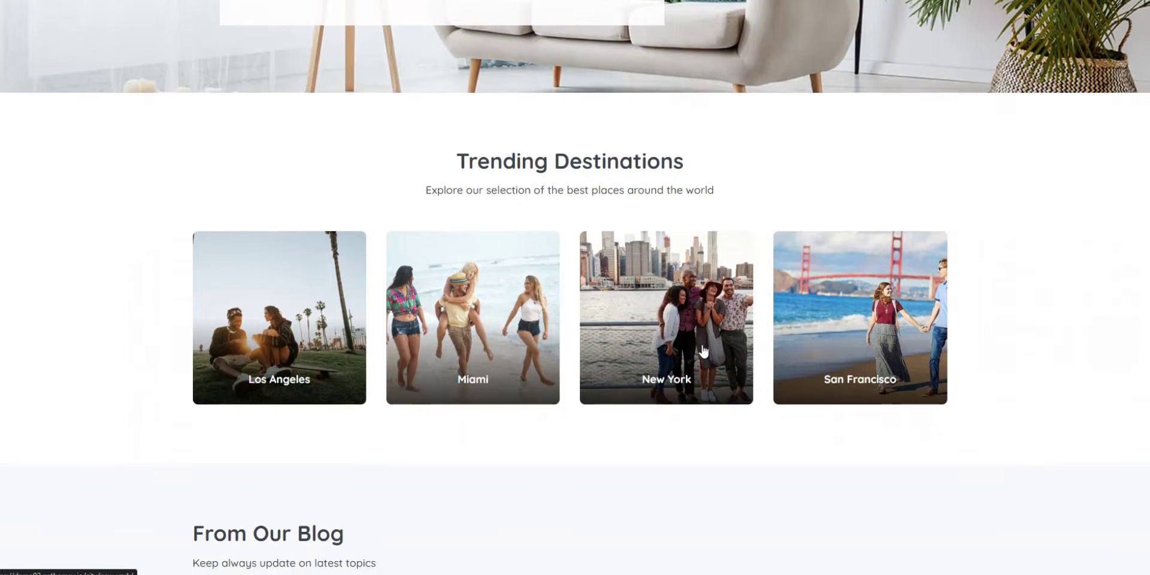
{"action": "scroll", "coordinate": [704, 350], "scroll_direction": "down", "scroll_amount": 9}
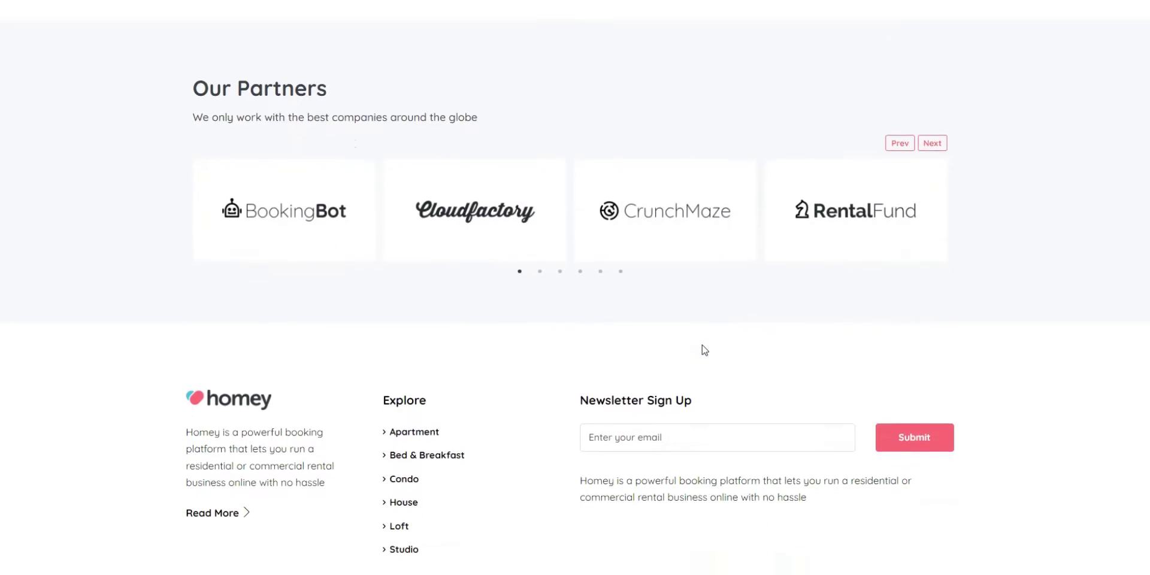
{"action": "scroll", "coordinate": [704, 349], "scroll_direction": "down", "scroll_amount": 1}
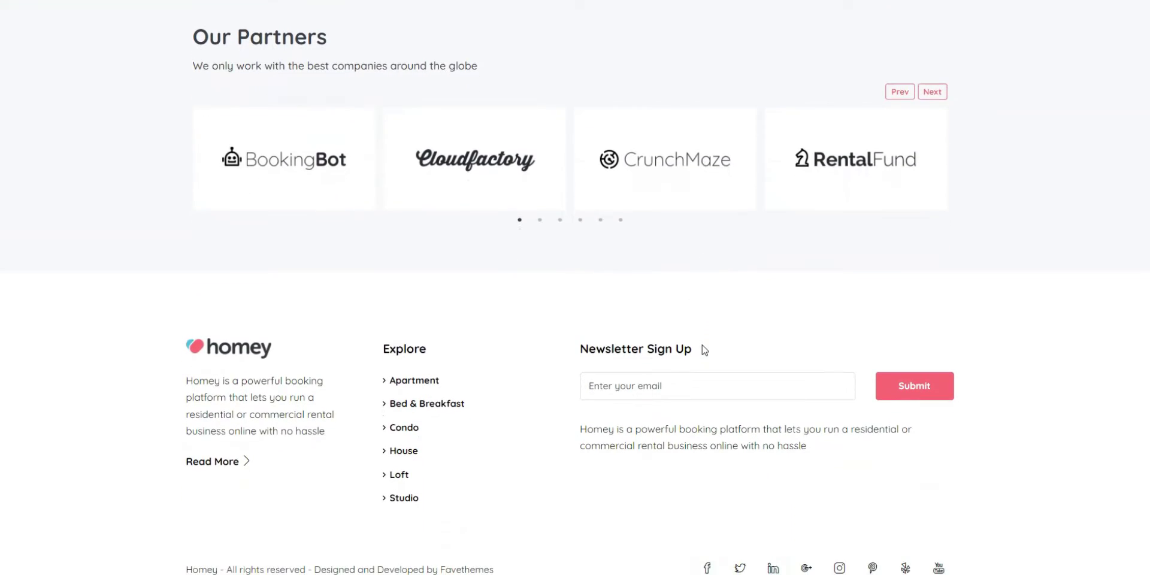
Step: Open the House category in the Homey demo and look through its listings
{"action": "left_click", "coordinate": [411, 459]}
{"action": "scroll", "coordinate": [411, 459], "scroll_direction": "down", "scroll_amount": 4}
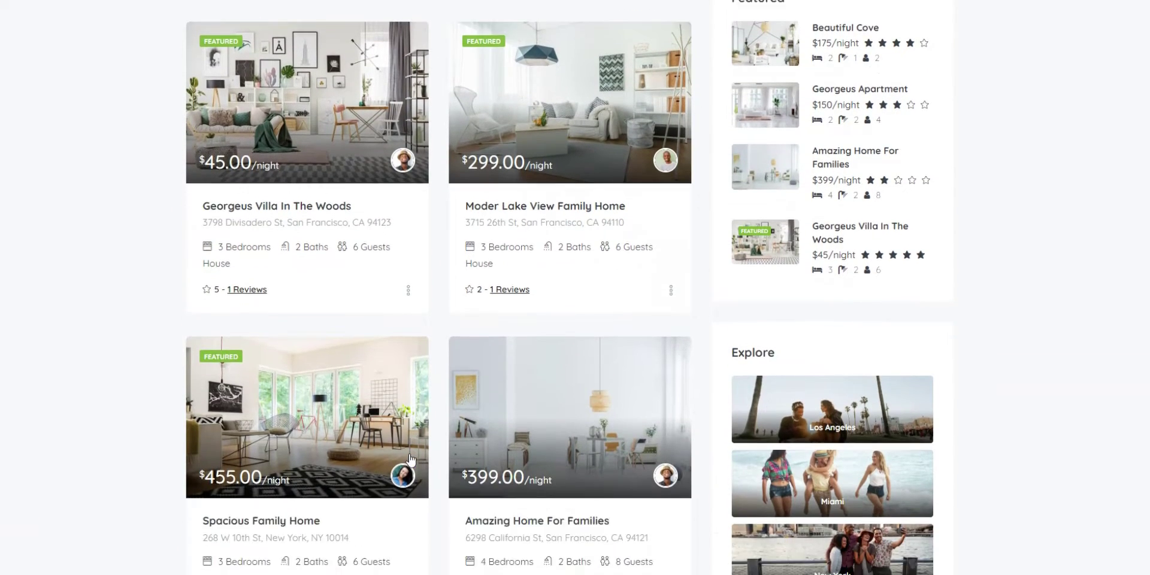
{"action": "scroll", "coordinate": [411, 459], "scroll_direction": "down", "scroll_amount": 2}
Step: Open the Amazing Home For Families listing and examine its booking form, details, photos, prices, features and map
{"action": "left_click", "coordinate": [529, 402]}
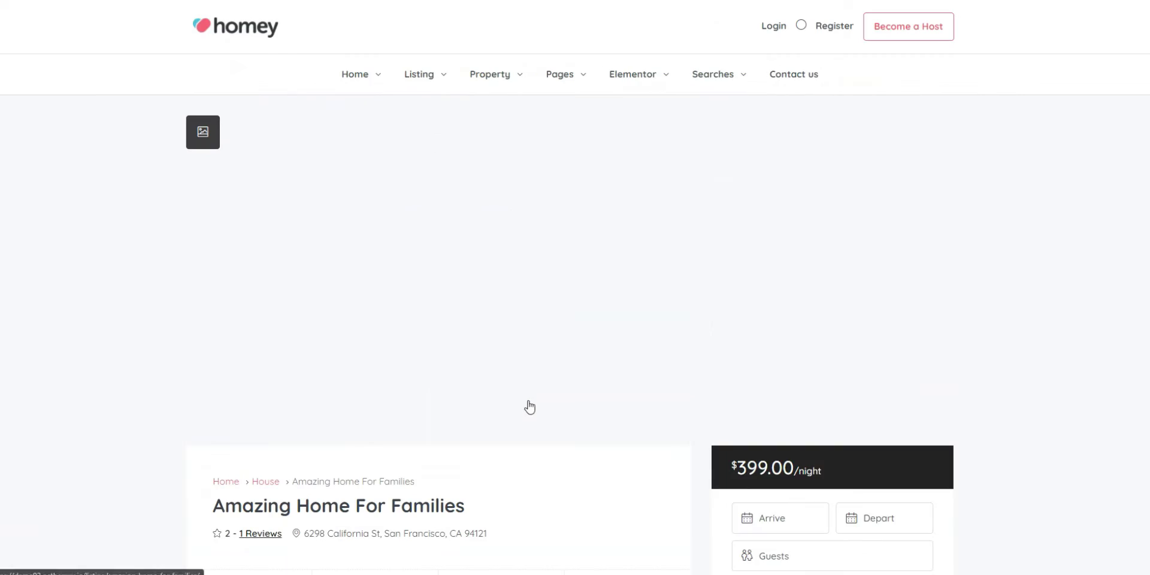
{"action": "scroll", "coordinate": [680, 339], "scroll_direction": "down", "scroll_amount": 4}
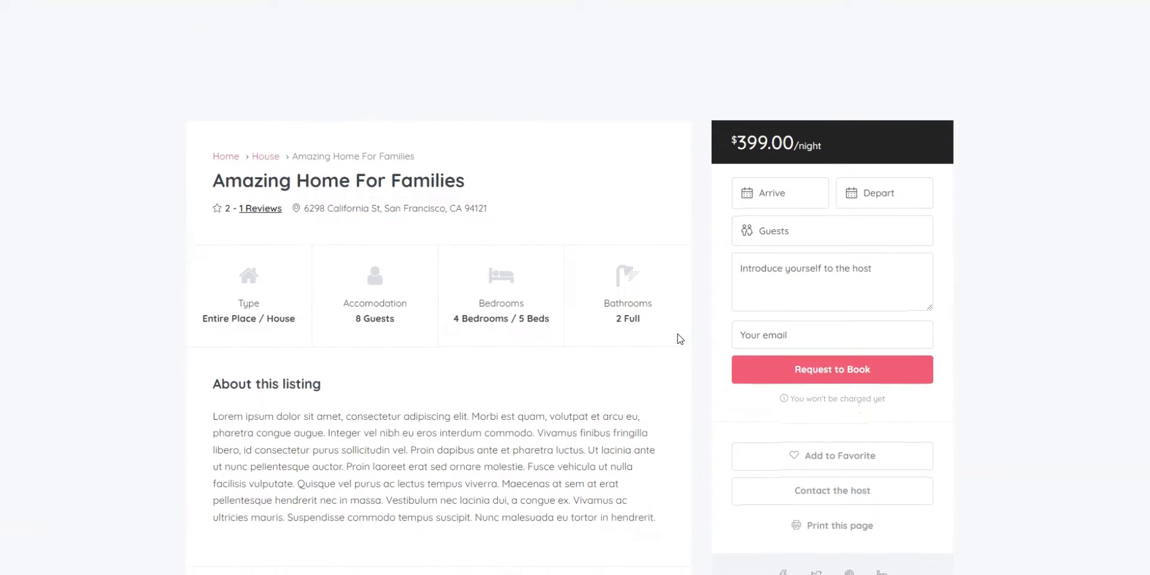
{"action": "scroll", "coordinate": [680, 339], "scroll_direction": "down", "scroll_amount": 1}
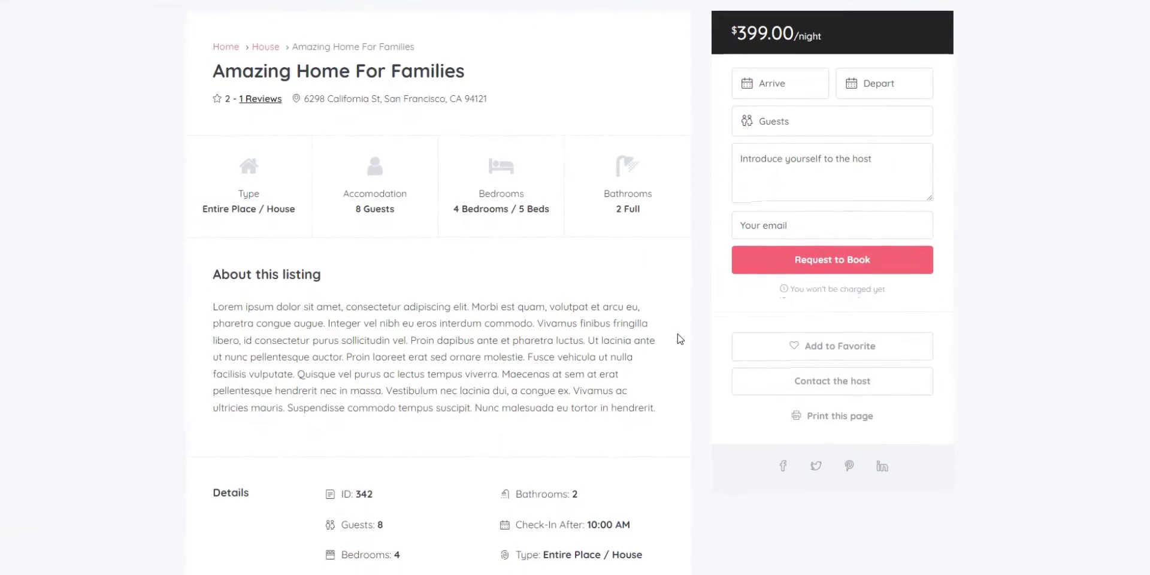
{"action": "scroll", "coordinate": [680, 339], "scroll_direction": "down", "scroll_amount": 12}
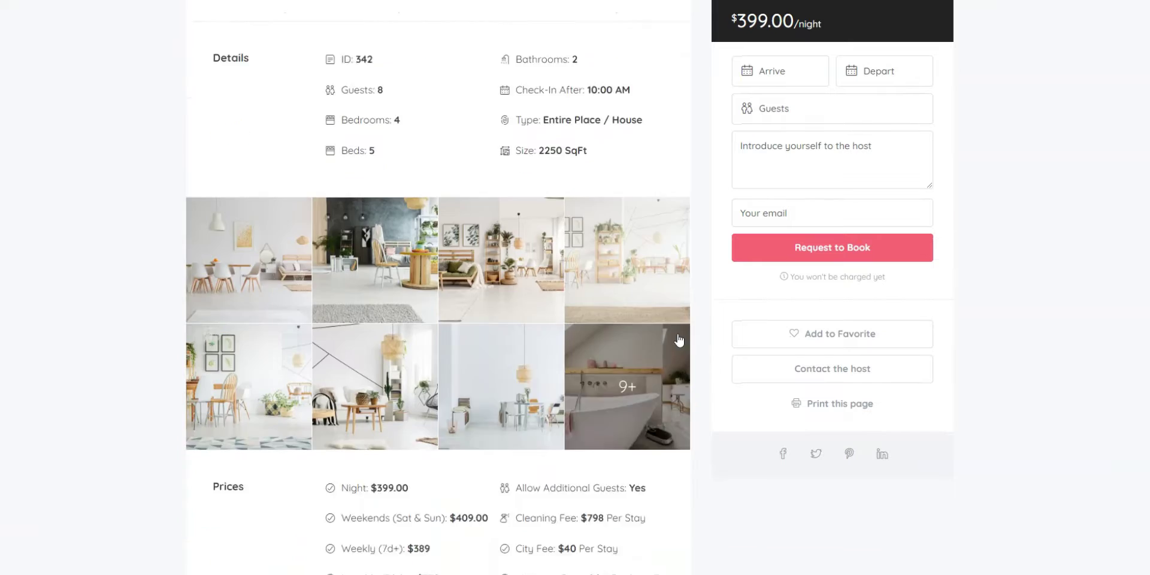
{"action": "scroll", "coordinate": [680, 339], "scroll_direction": "down", "scroll_amount": 1}
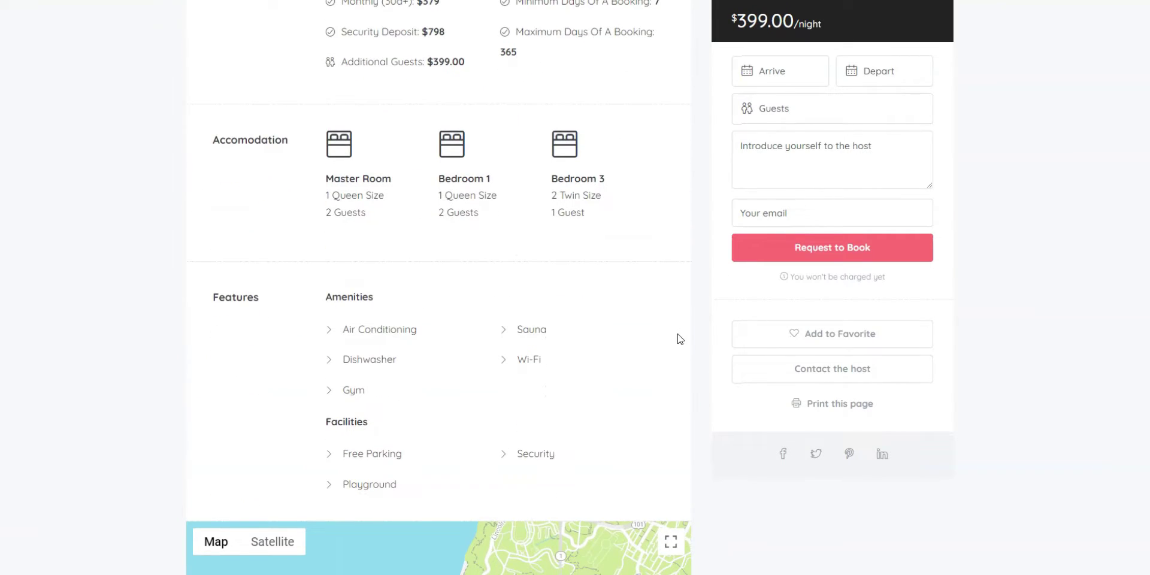
{"action": "scroll", "coordinate": [680, 339], "scroll_direction": "down", "scroll_amount": 5}
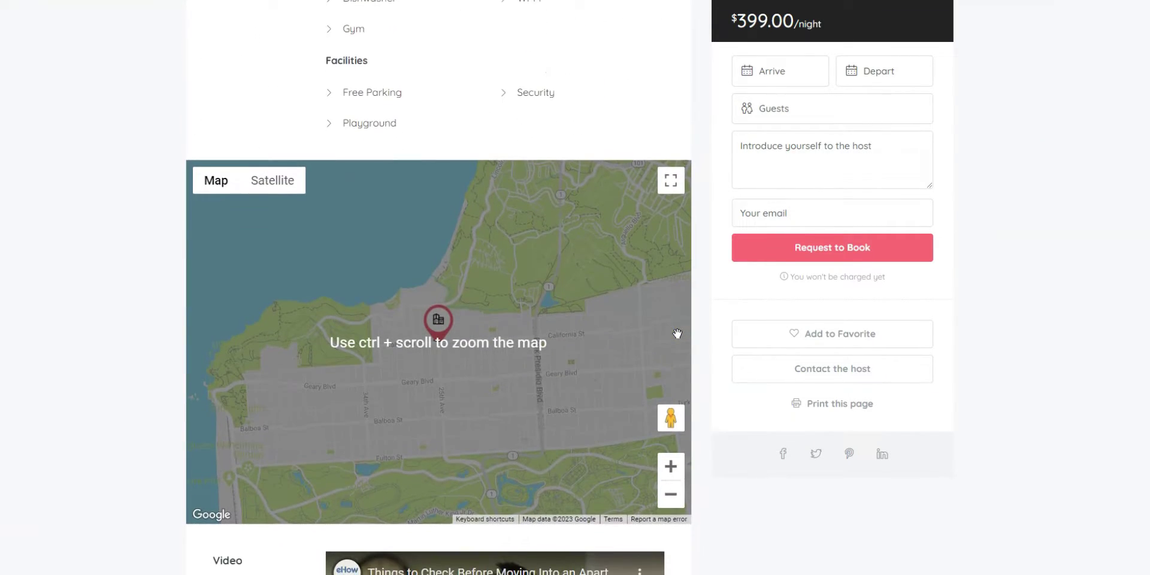
{"action": "scroll", "coordinate": [676, 333], "scroll_direction": "down", "scroll_amount": 1}
{"action": "scroll", "coordinate": [657, 447], "scroll_direction": "down", "scroll_amount": 1}
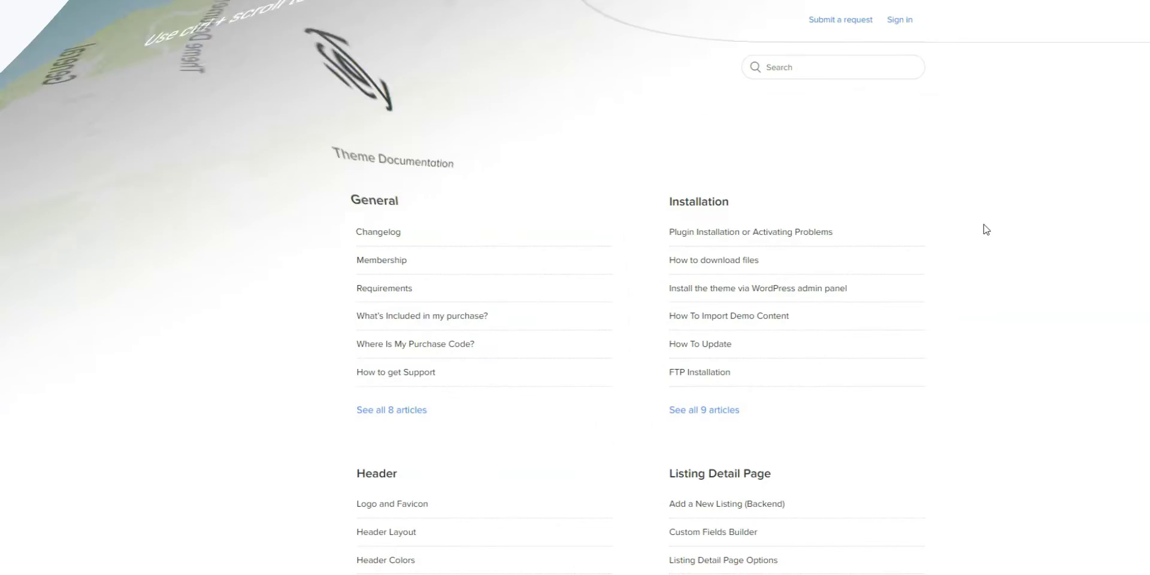
Step: Look through the Homey theme documentation, from general and installation topics to the experiences and front-end dashboard sections
{"action": "scroll", "coordinate": [986, 230], "scroll_direction": "down", "scroll_amount": 2}
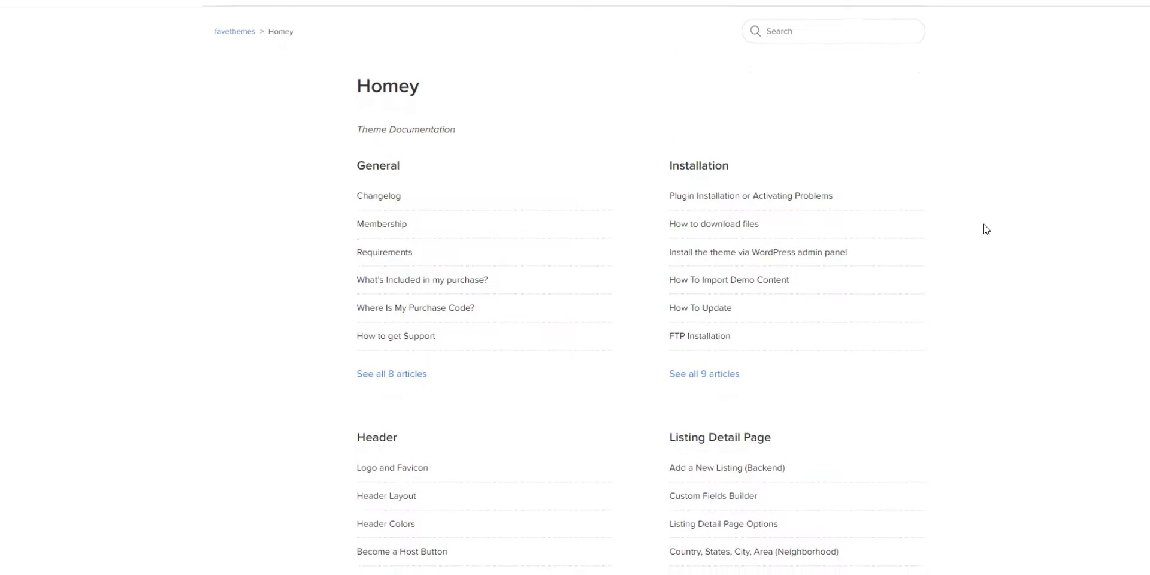
{"action": "scroll", "coordinate": [986, 229], "scroll_direction": "down", "scroll_amount": 5}
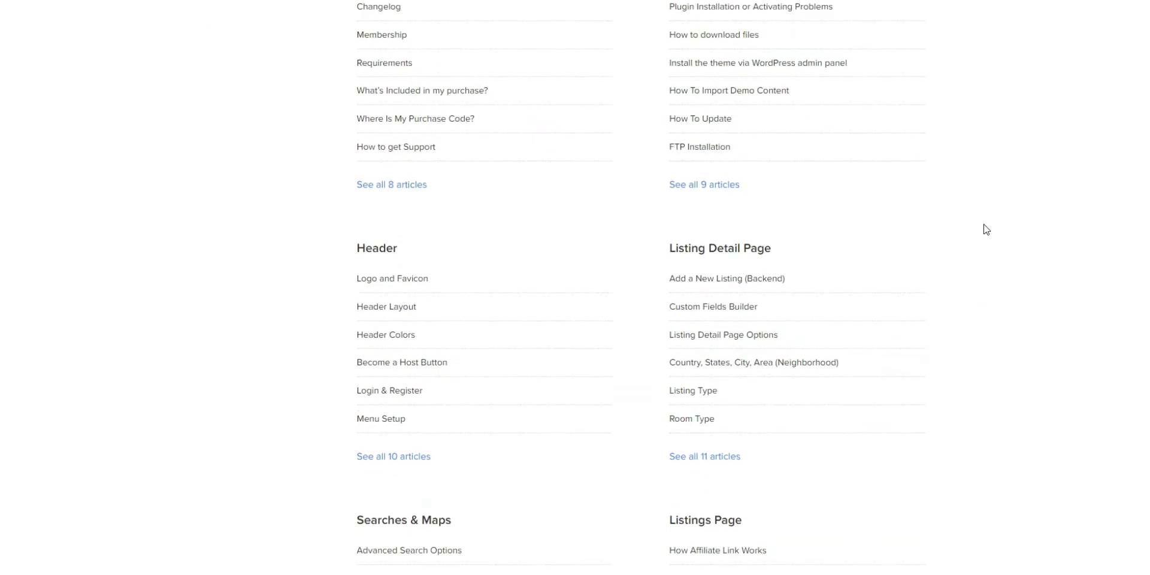
{"action": "scroll", "coordinate": [986, 229], "scroll_direction": "down", "scroll_amount": 5}
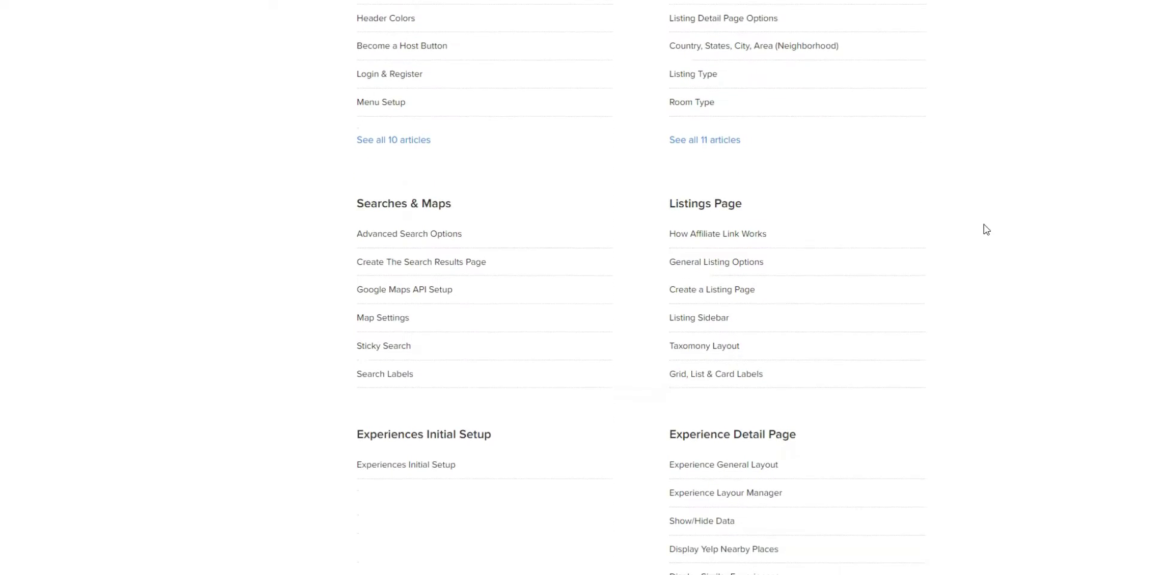
{"action": "scroll", "coordinate": [986, 230], "scroll_direction": "down", "scroll_amount": 1}
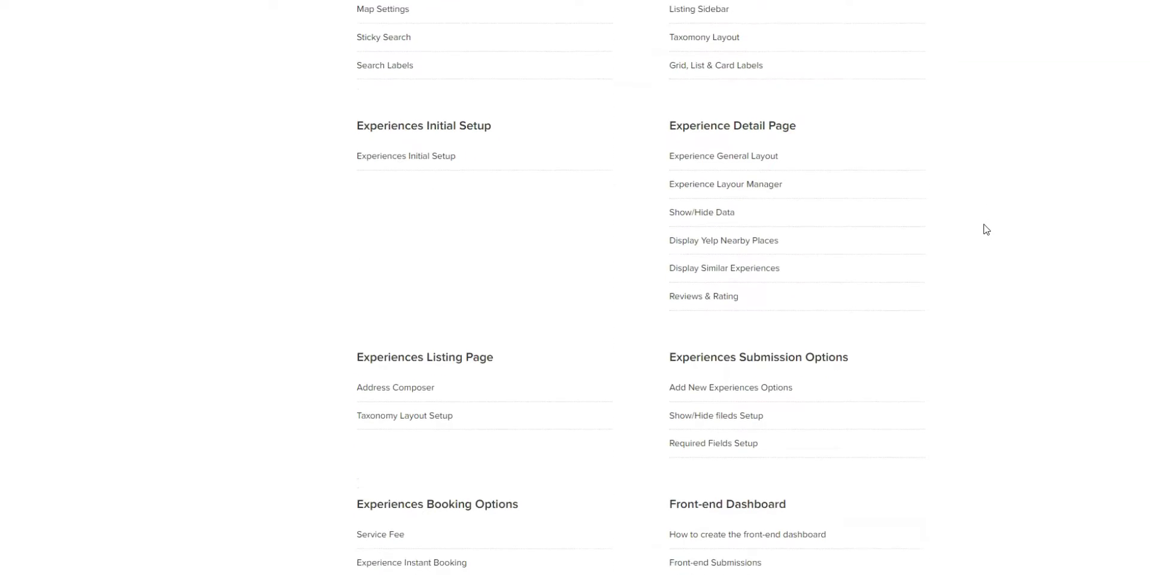
Step: Look through the remaining Homey documentation topics on experiences, bookings and email notifications, and check the theme's support page
{"action": "scroll", "coordinate": [986, 230], "scroll_direction": "down", "scroll_amount": 4}
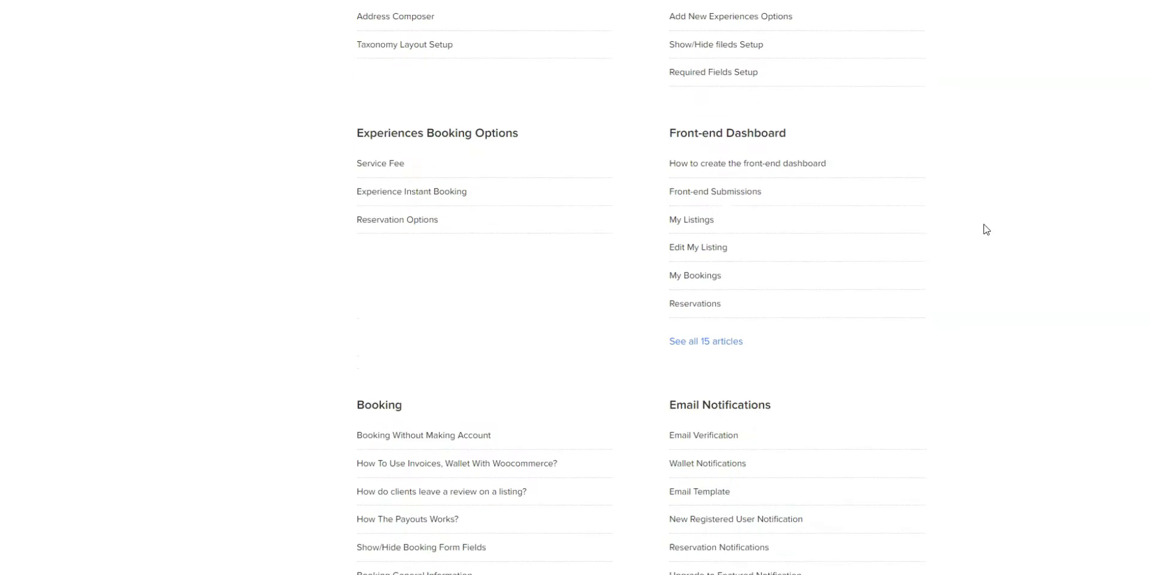
{"action": "scroll", "coordinate": [986, 229], "scroll_direction": "down", "scroll_amount": 2}
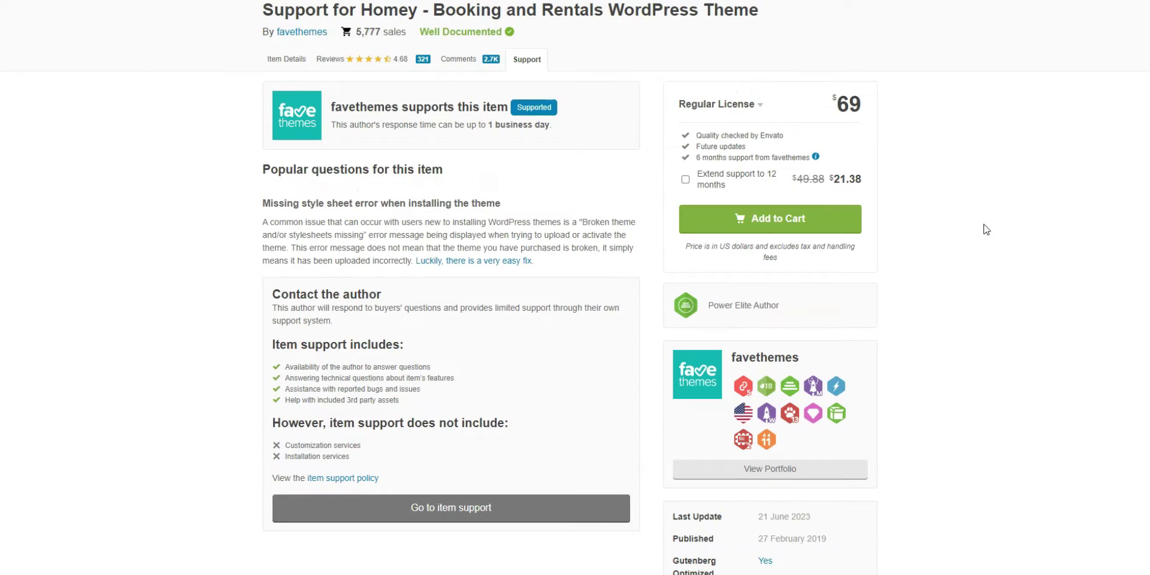
{"action": "scroll", "coordinate": [982, 226], "scroll_direction": "up", "scroll_amount": 1}
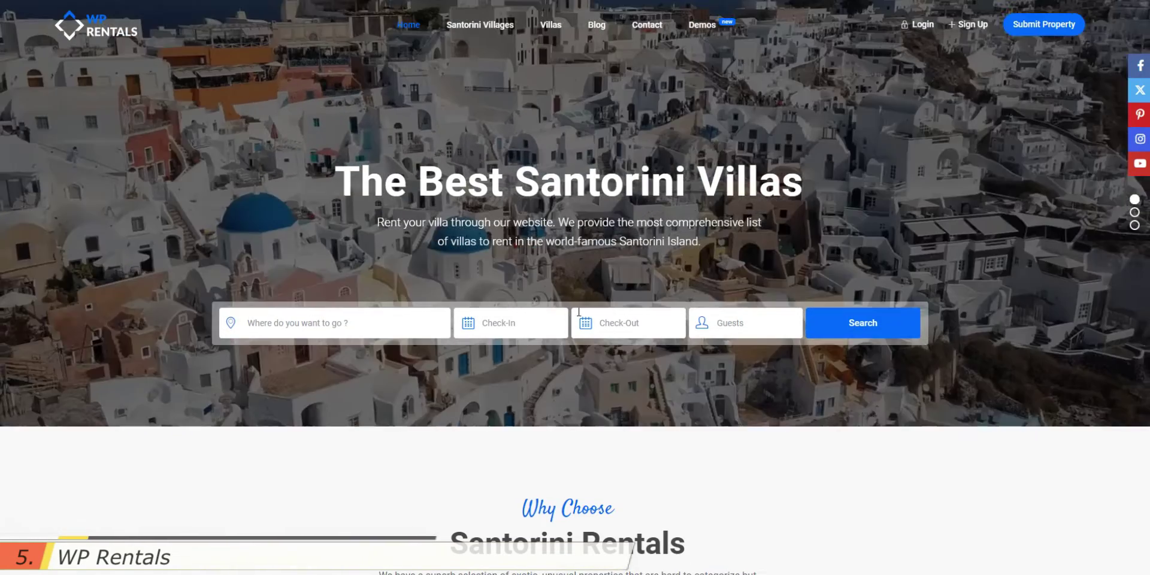
Step: View the check-out calendar on the WP Rentals demo home page and look over its Why Choose and Villas Selection sections
{"action": "left_click", "coordinate": [643, 328]}
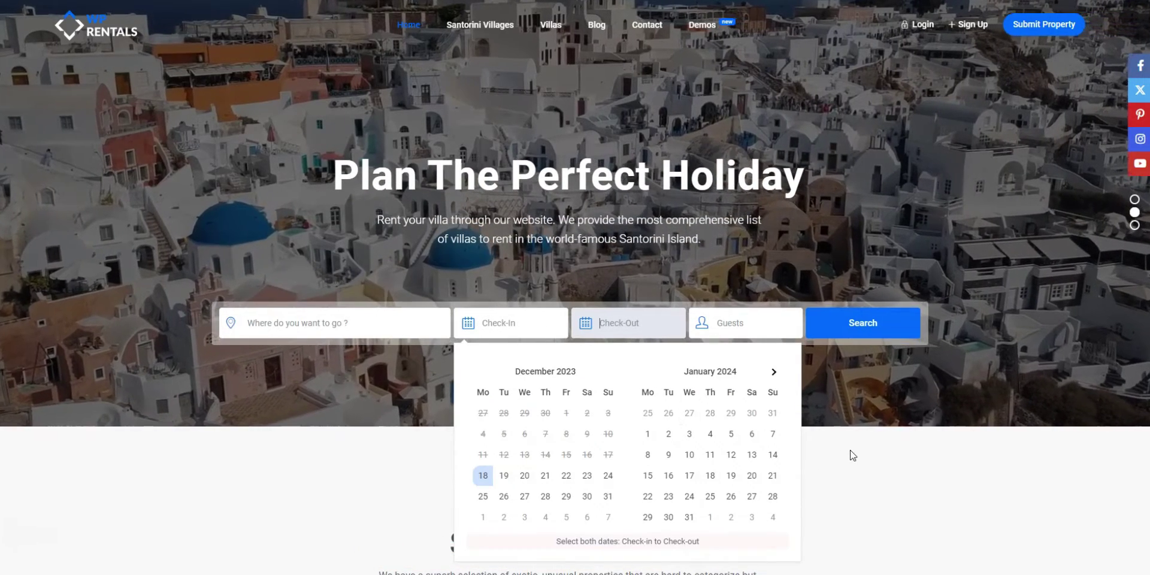
{"action": "scroll", "coordinate": [850, 451], "scroll_direction": "down", "scroll_amount": 3}
{"action": "scroll", "coordinate": [853, 453], "scroll_direction": "down", "scroll_amount": 5}
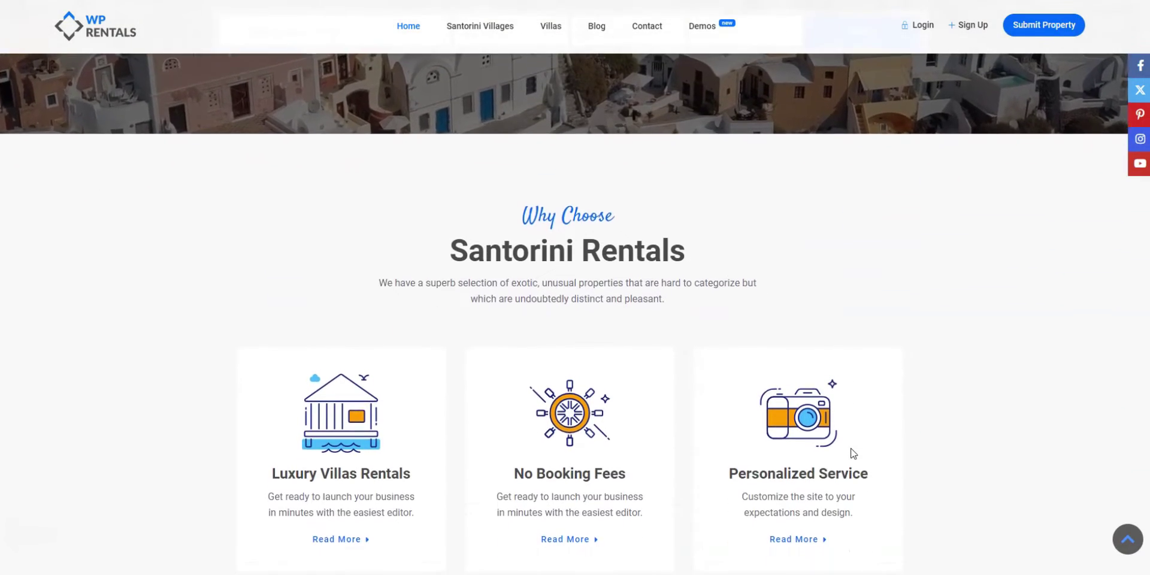
{"action": "scroll", "coordinate": [852, 448], "scroll_direction": "down", "scroll_amount": 4}
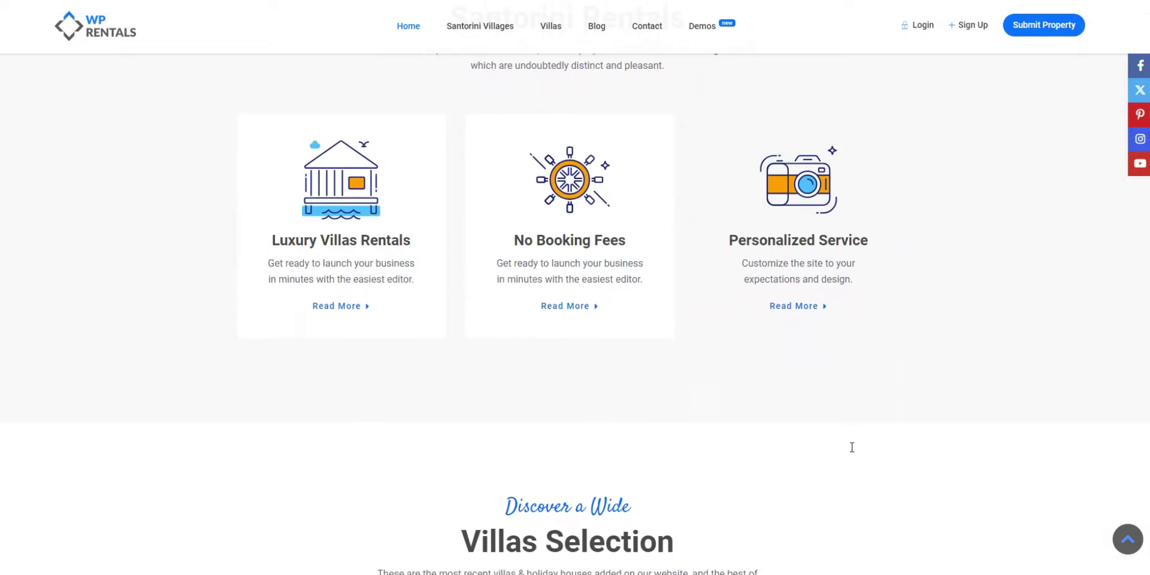
{"action": "scroll", "coordinate": [854, 453], "scroll_direction": "down", "scroll_amount": 7}
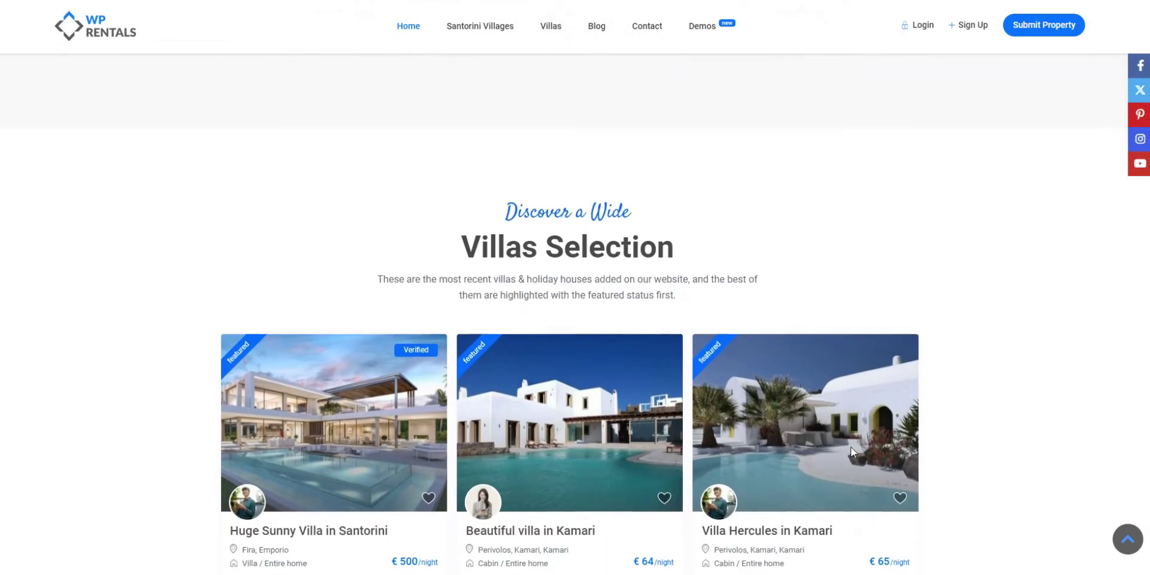
{"action": "scroll", "coordinate": [851, 447], "scroll_direction": "down", "scroll_amount": 2}
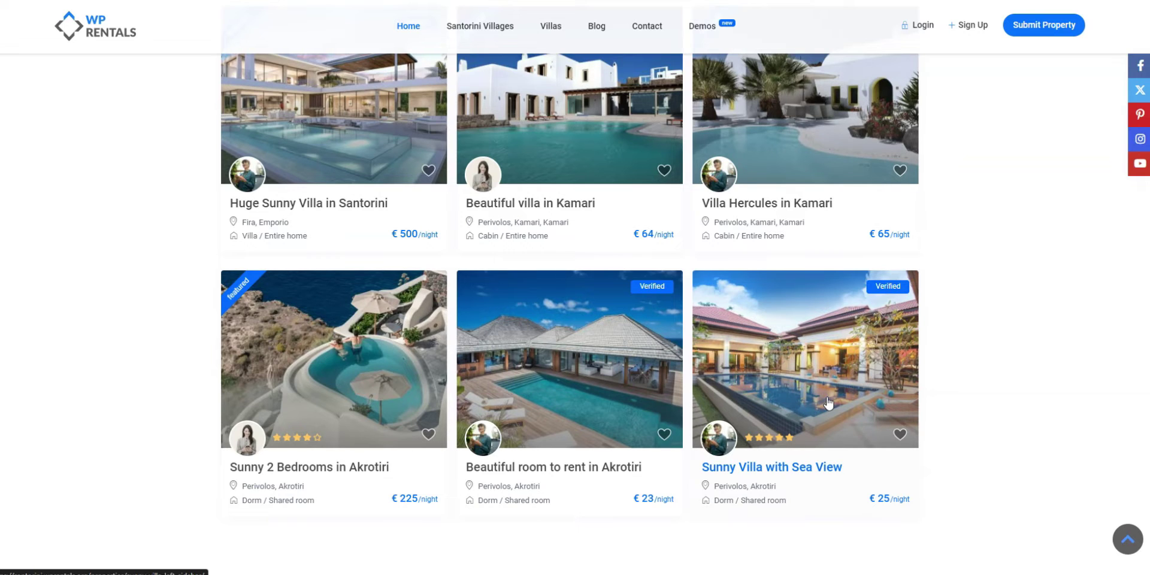
Step: Open the Sunny Villa with Sea View listing and examine its availability form, photos, prices, rules and availability calendar
{"action": "left_click", "coordinate": [829, 403]}
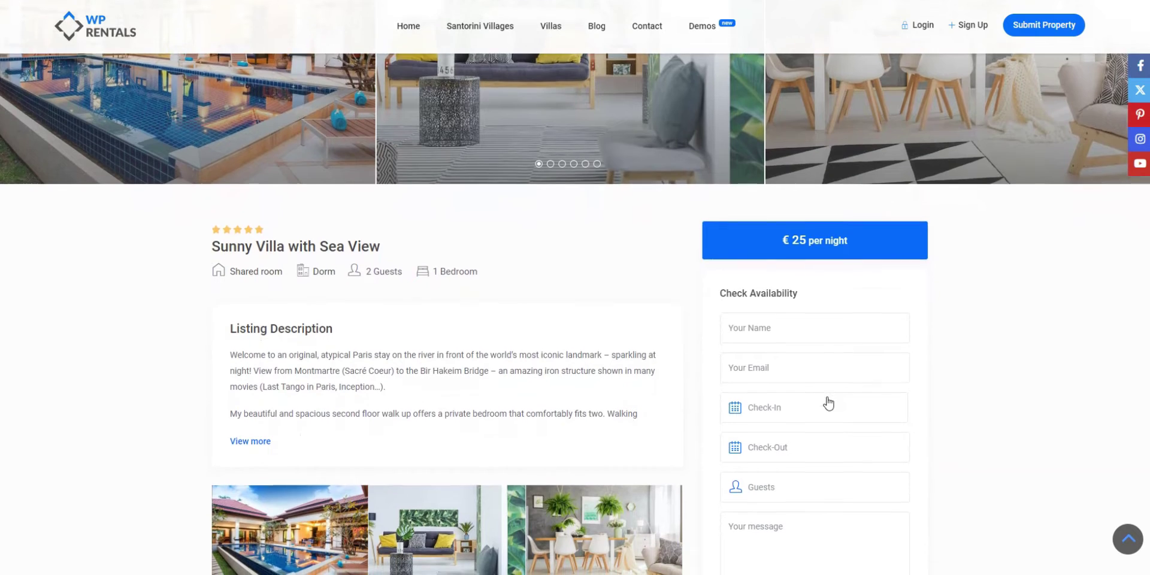
{"action": "scroll", "coordinate": [828, 403], "scroll_direction": "down", "scroll_amount": 4}
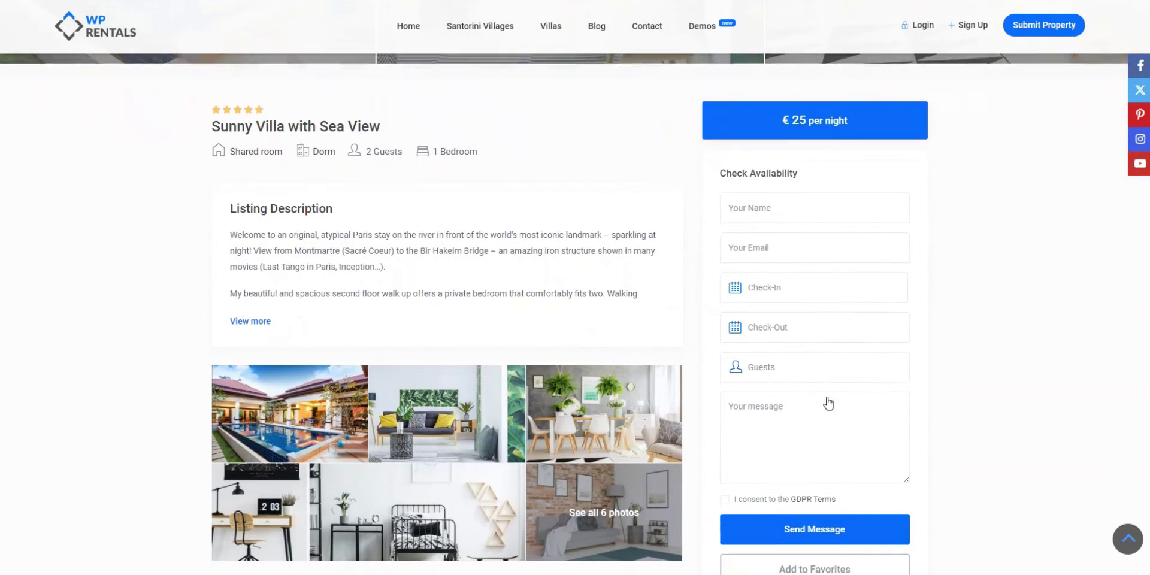
{"action": "scroll", "coordinate": [829, 403], "scroll_direction": "down", "scroll_amount": 3}
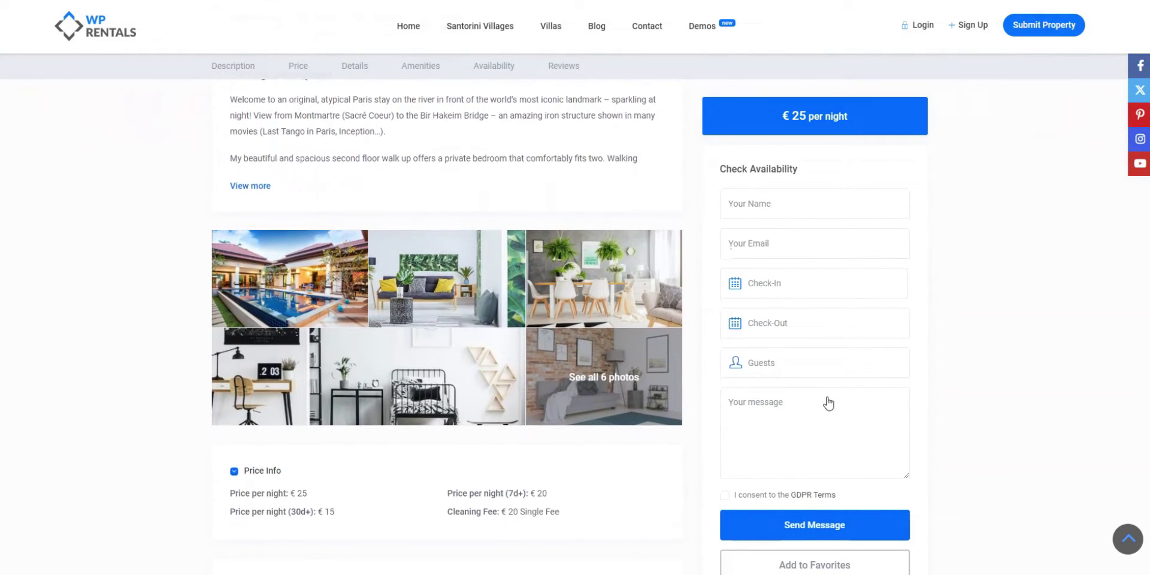
{"action": "scroll", "coordinate": [829, 403], "scroll_direction": "down", "scroll_amount": 3}
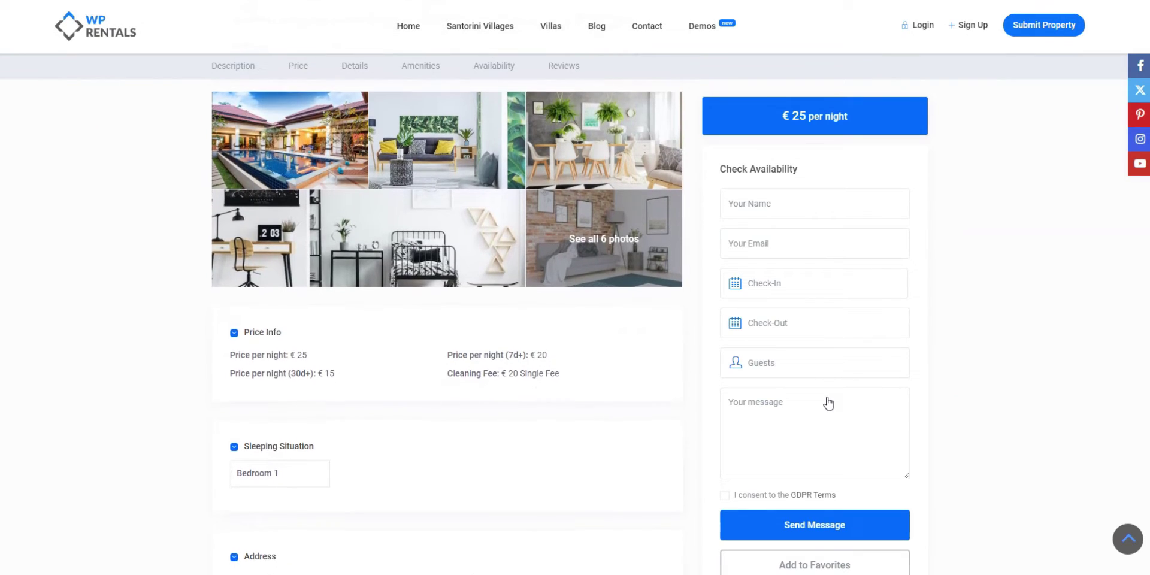
{"action": "scroll", "coordinate": [828, 403], "scroll_direction": "down", "scroll_amount": 4}
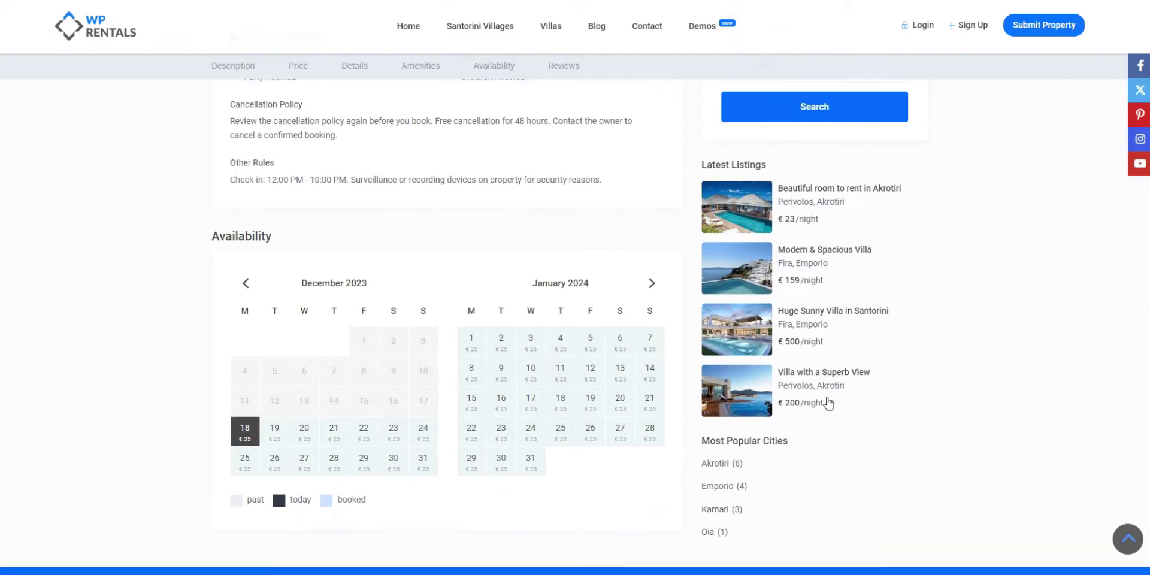
{"action": "scroll", "coordinate": [829, 403], "scroll_direction": "down", "scroll_amount": 7}
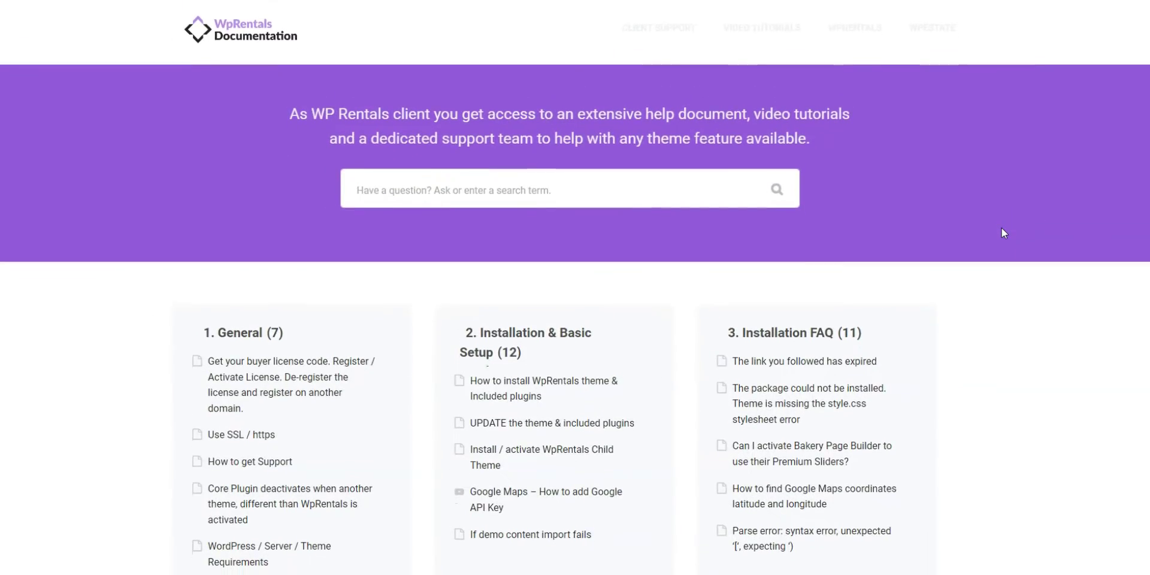
Step: Look through the WP Rentals documentation and support page, and open the theme's item details on ThemeForest
{"action": "scroll", "coordinate": [1002, 228], "scroll_direction": "down", "scroll_amount": 2}
{"action": "scroll", "coordinate": [1004, 232], "scroll_direction": "down", "scroll_amount": 3}
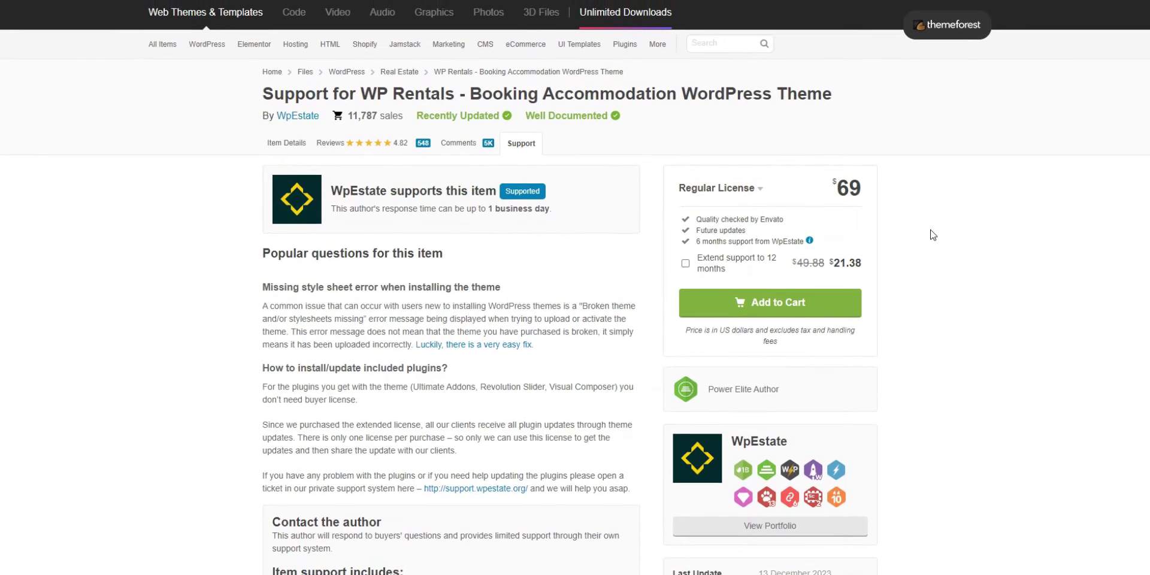
{"action": "left_click", "coordinate": [284, 144]}
{"action": "key", "text": "ctrl+minus"}
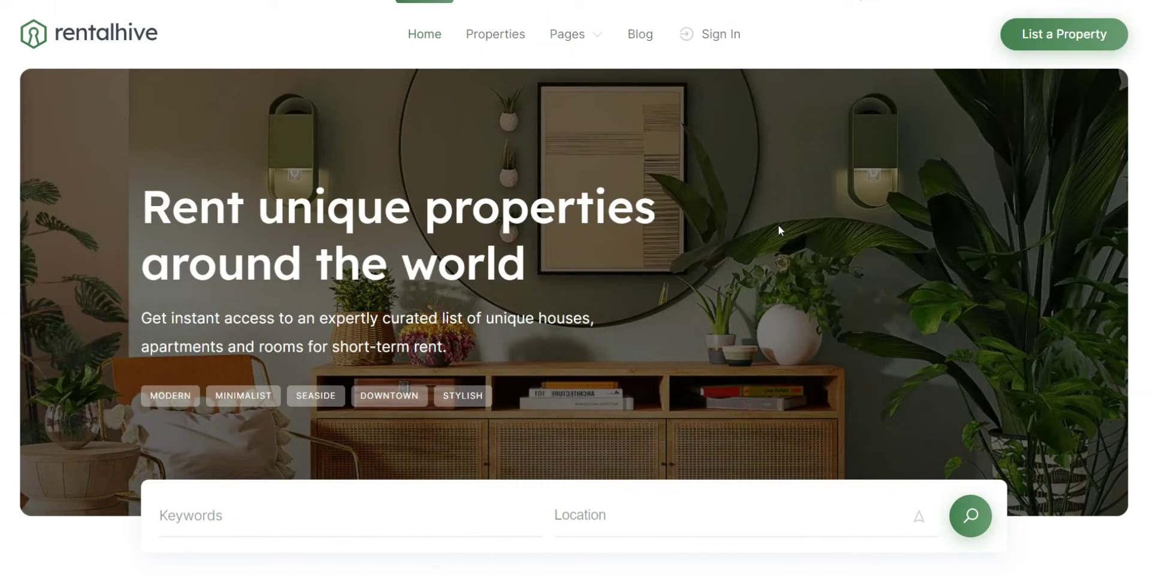
Step: Open the Houses category from the RentalHive demo home page and look through its filters and listings
{"action": "scroll", "coordinate": [779, 225], "scroll_direction": "down", "scroll_amount": 4}
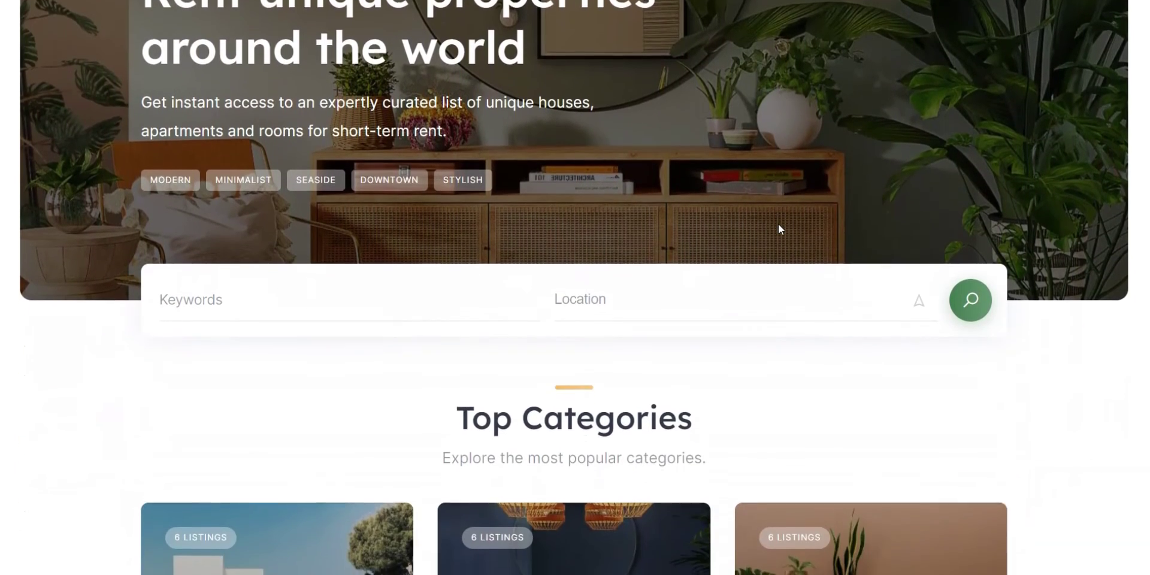
{"action": "scroll", "coordinate": [778, 224], "scroll_direction": "down", "scroll_amount": 5}
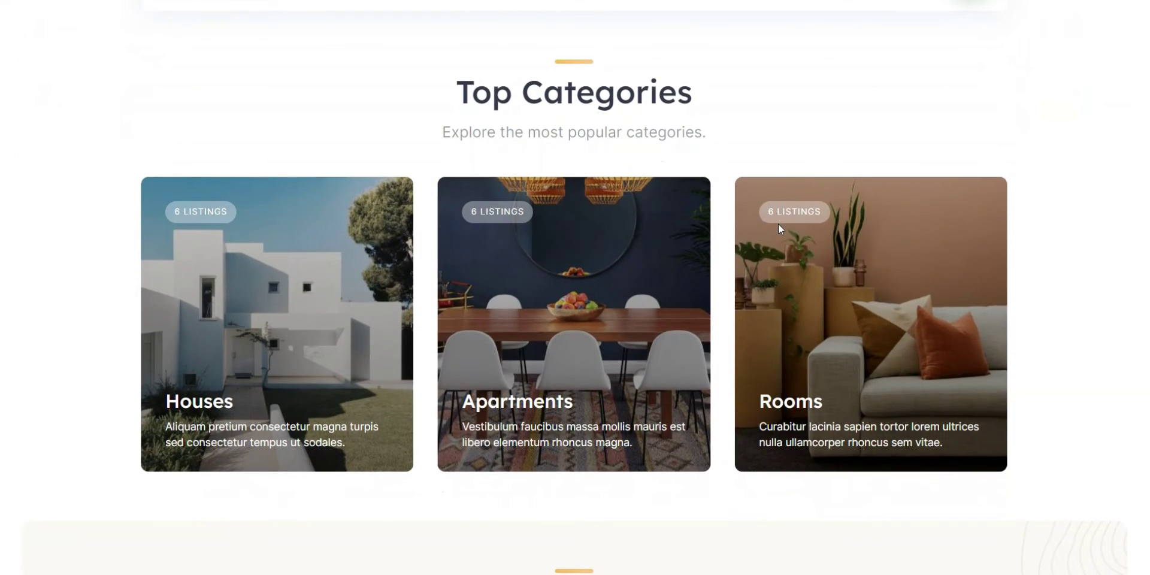
{"action": "left_click", "coordinate": [287, 311]}
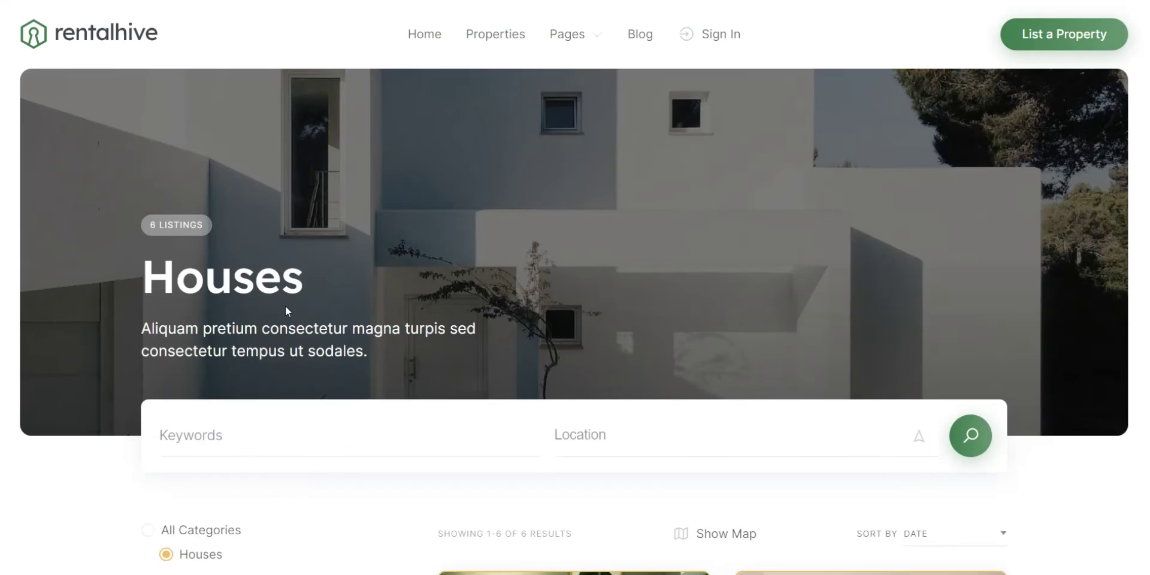
{"action": "scroll", "coordinate": [285, 309], "scroll_direction": "down", "scroll_amount": 5}
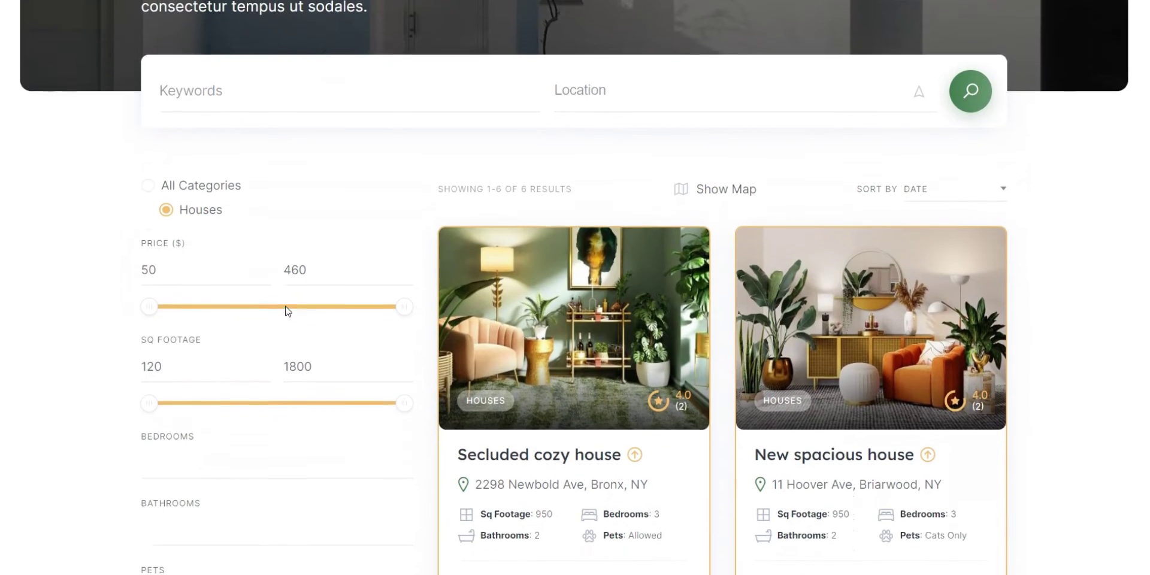
{"action": "scroll", "coordinate": [286, 311], "scroll_direction": "down", "scroll_amount": 5}
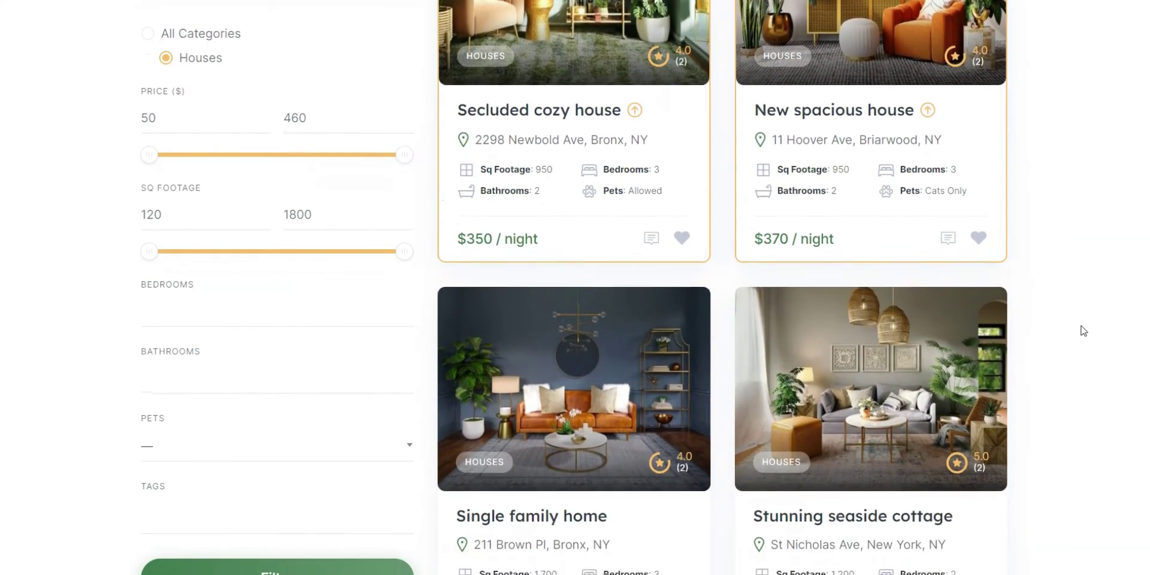
{"action": "scroll", "coordinate": [1083, 331], "scroll_direction": "down", "scroll_amount": 5}
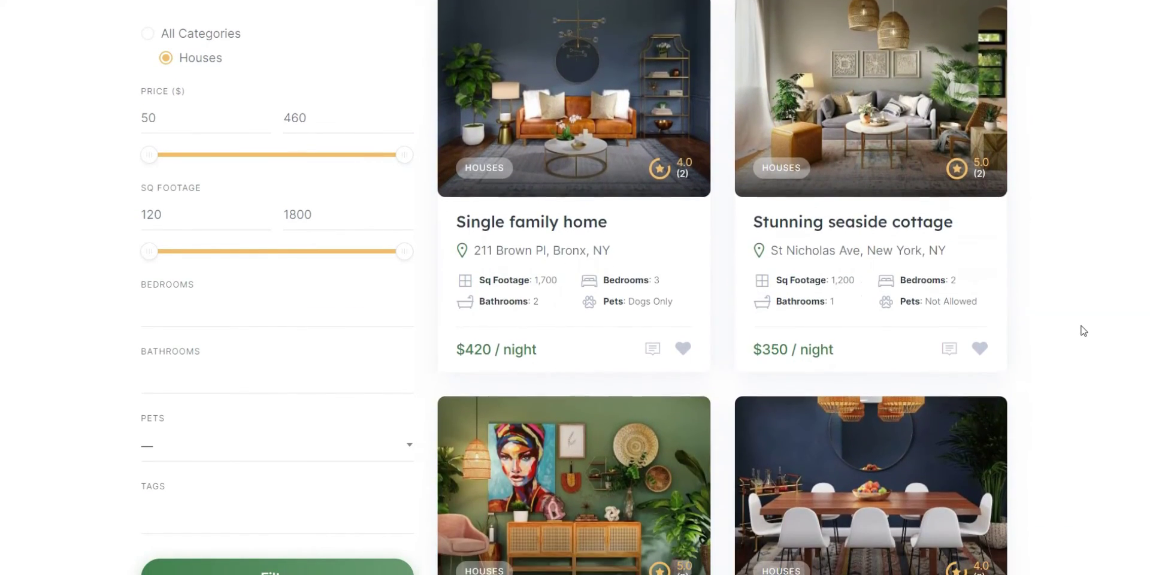
{"action": "scroll", "coordinate": [1065, 393], "scroll_direction": "down", "scroll_amount": 3}
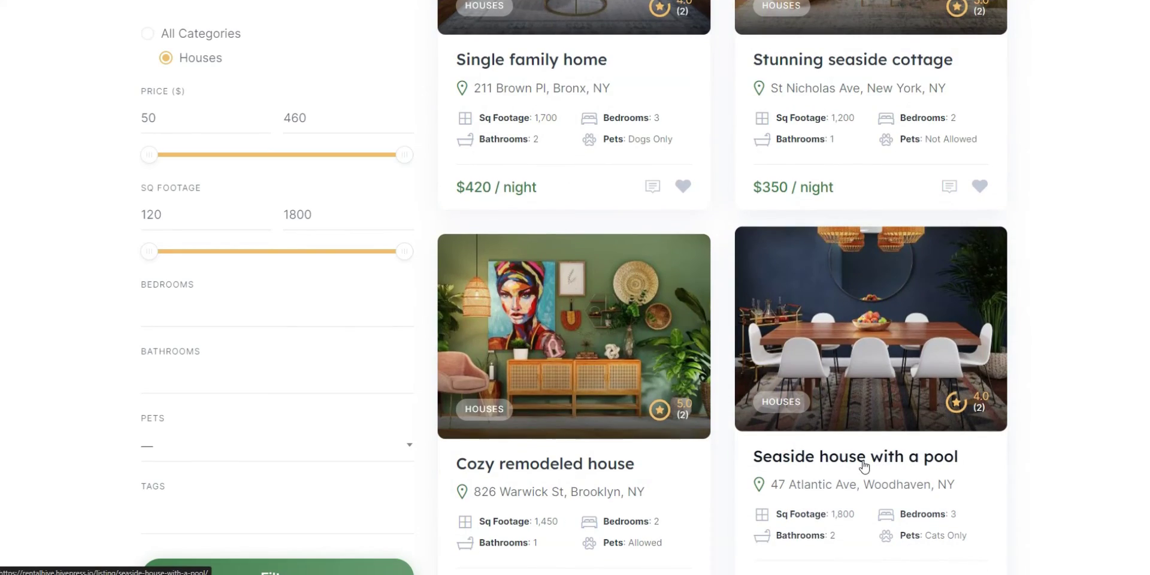
Step: Open the Seaside house with a pool listing and set its booking dates to 12/27/2023 to 12/30/2023
{"action": "left_click", "coordinate": [863, 463]}
{"action": "scroll", "coordinate": [824, 195], "scroll_direction": "down", "scroll_amount": 3}
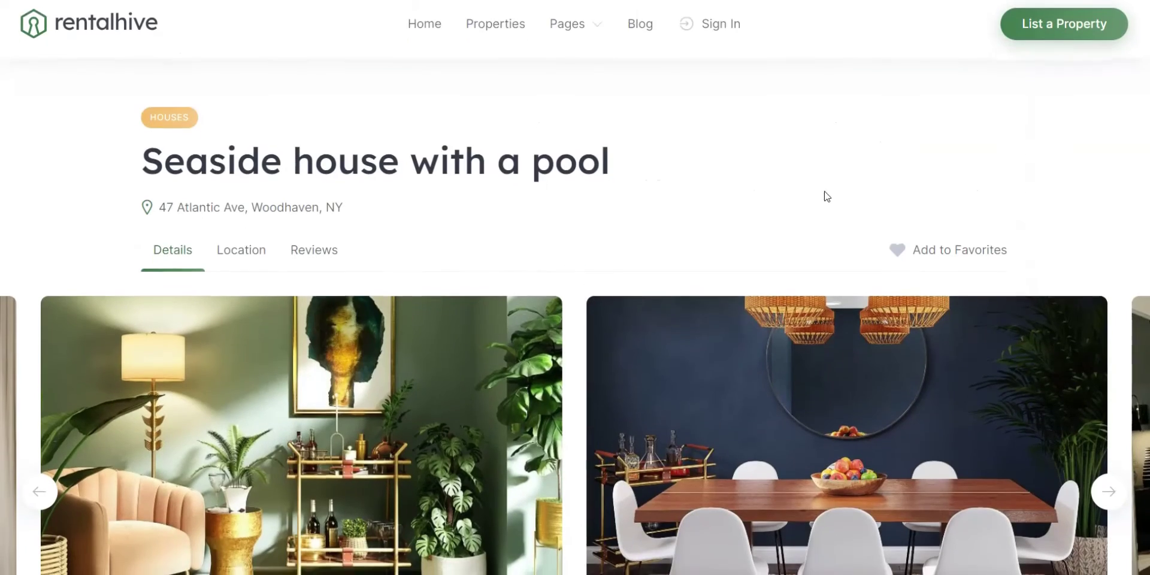
{"action": "scroll", "coordinate": [831, 192], "scroll_direction": "down", "scroll_amount": 8}
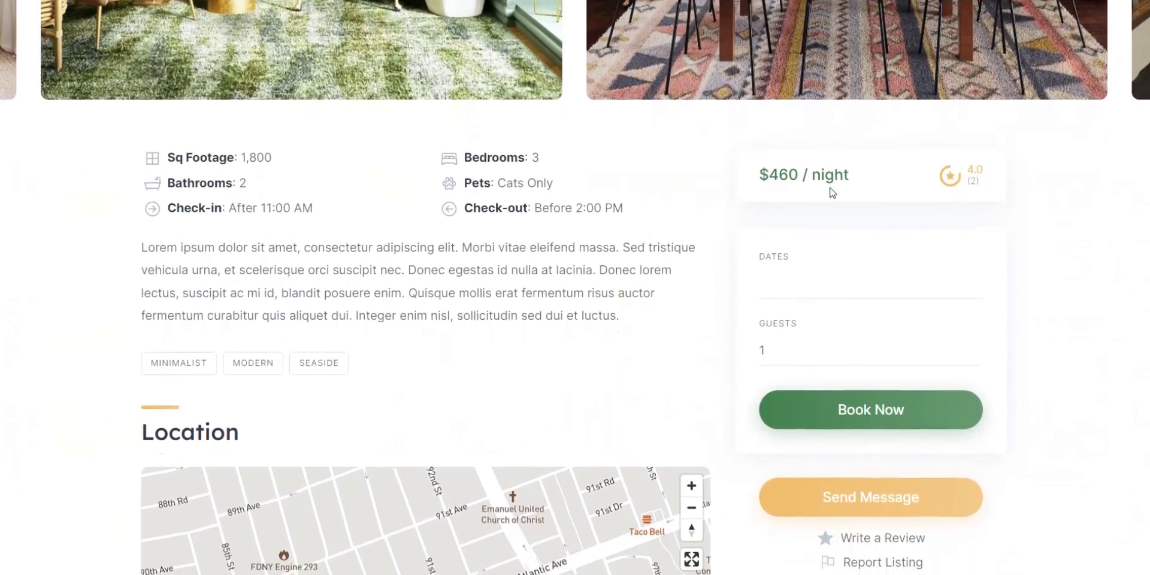
{"action": "left_click", "coordinate": [820, 281]}
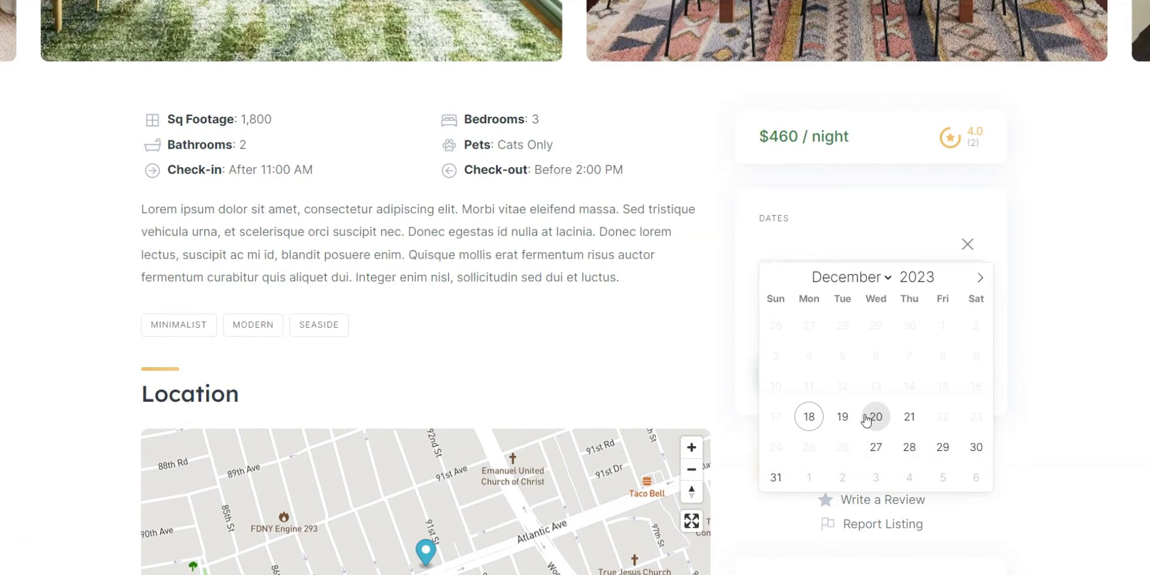
{"action": "left_click", "coordinate": [976, 447]}
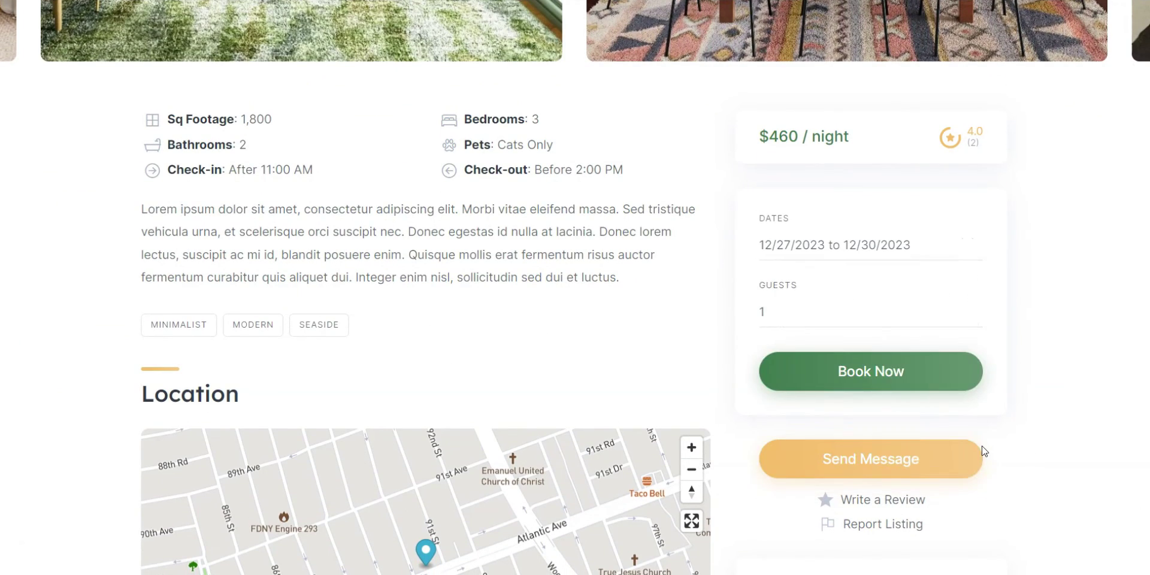